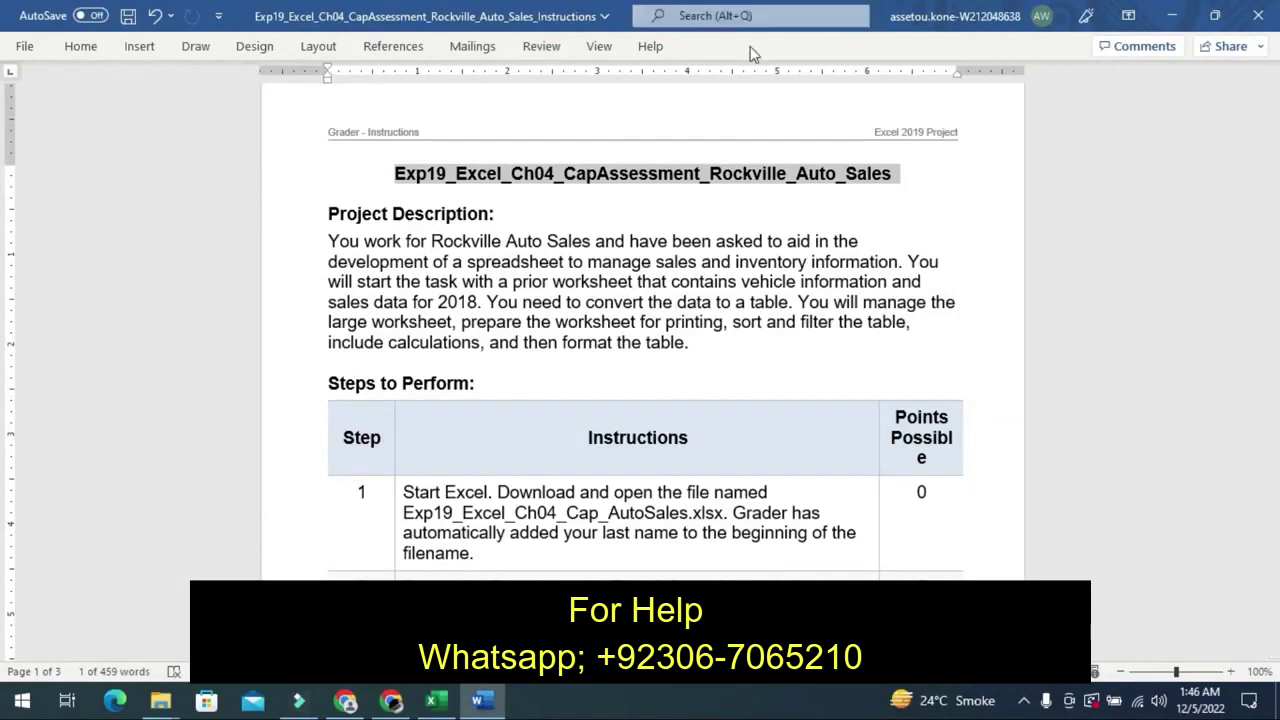
# - Highlight the document title in yellow, then undo that highlight
pyautogui.click(81, 47)
pyautogui.click(284, 111)
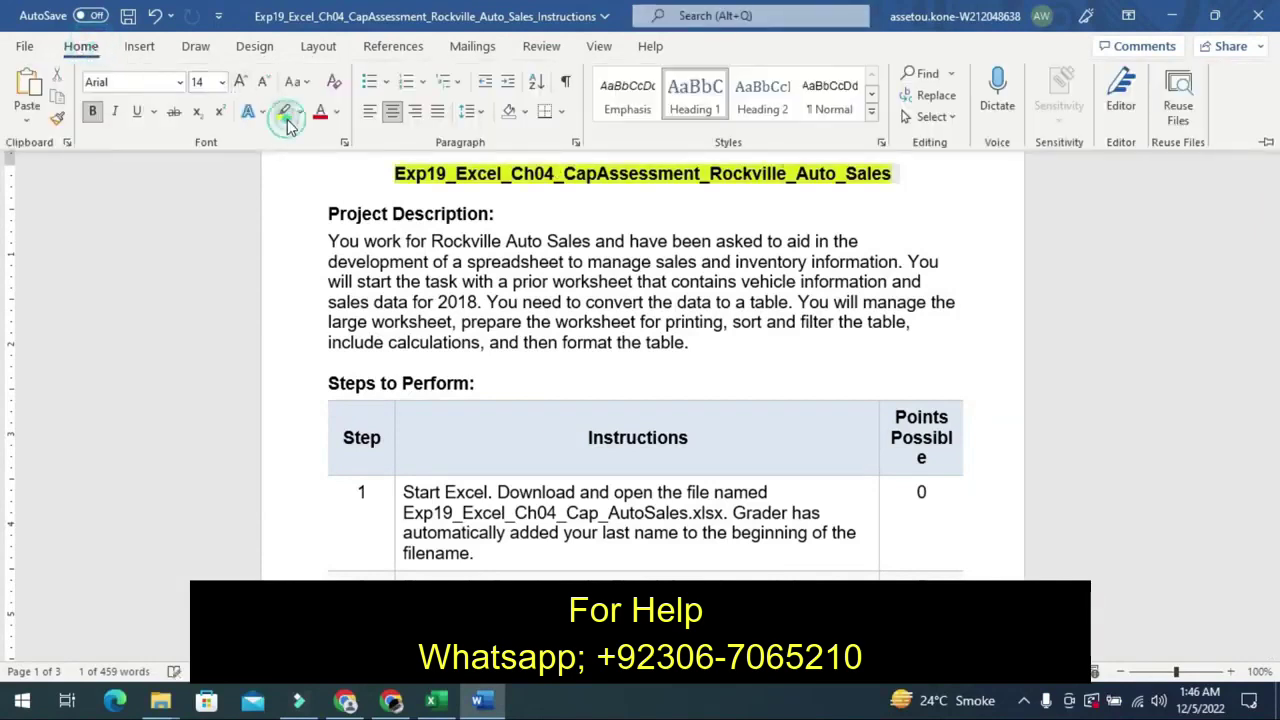
pyautogui.click(300, 238)
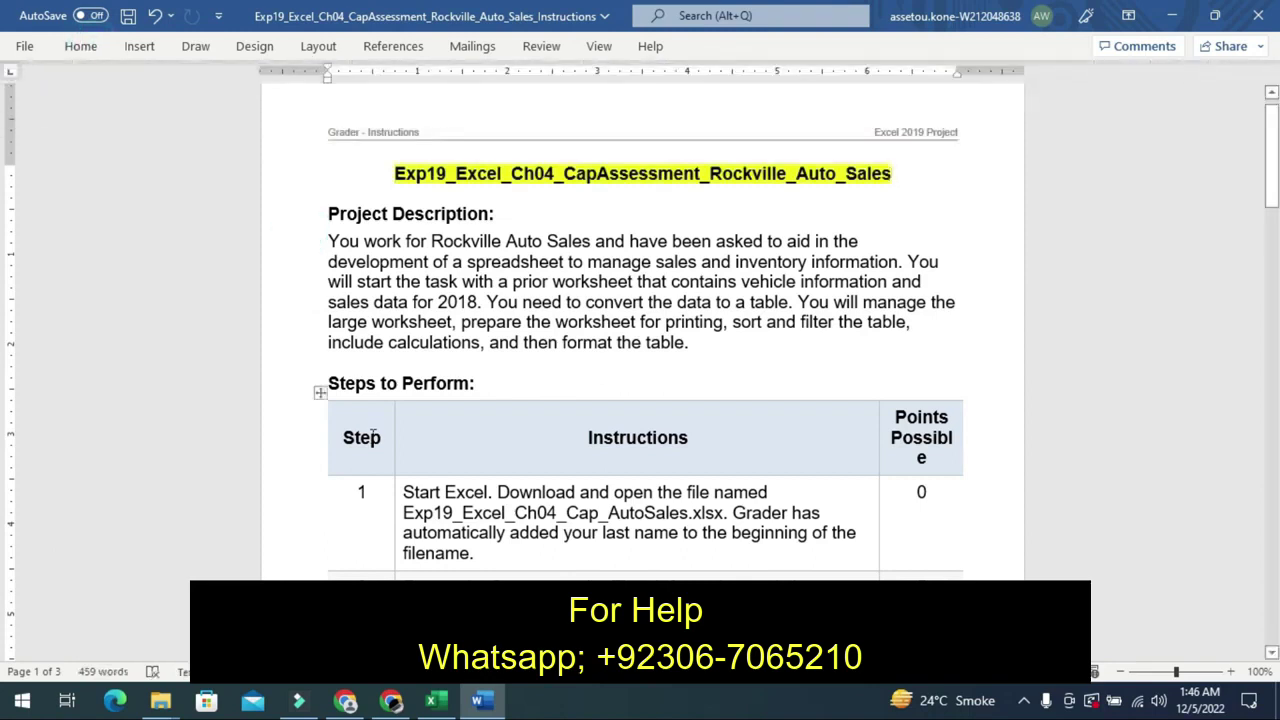
pyautogui.hotkey('ctrl', 'z')
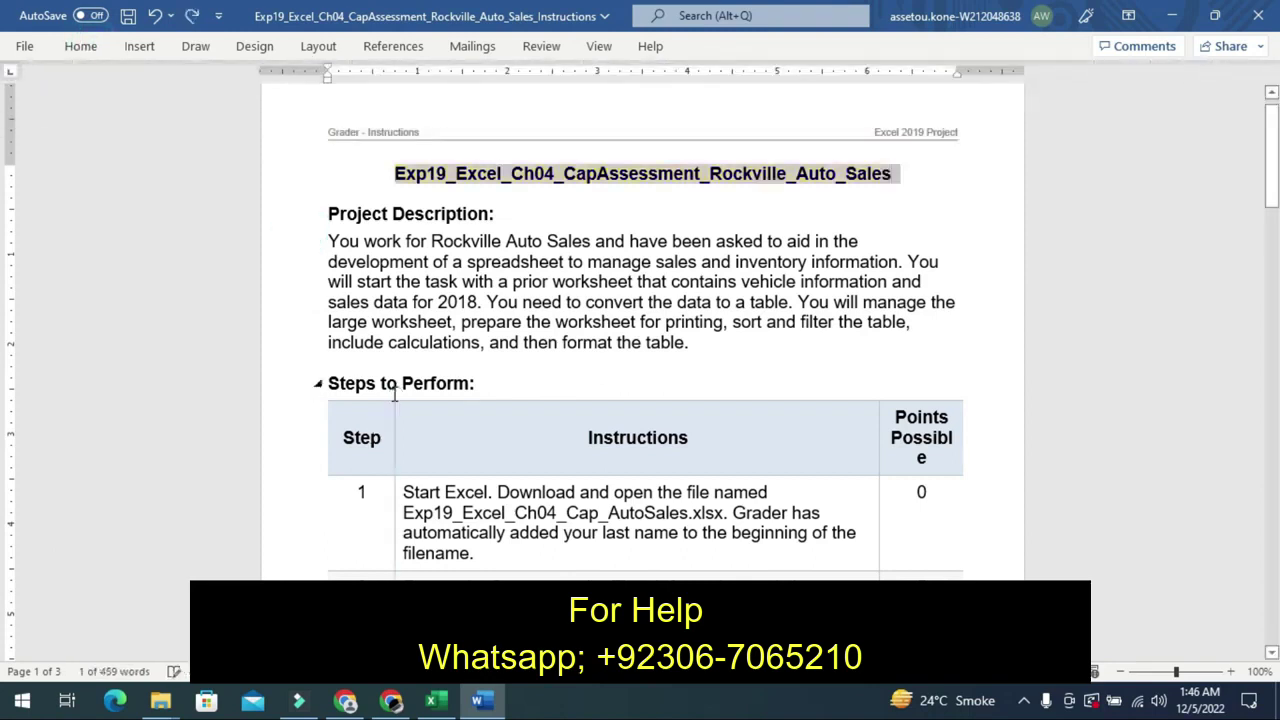
# - Highlight the step 1 instruction in yellow and briefly check the Excel AutoSales workbook
pyautogui.click(393, 556)
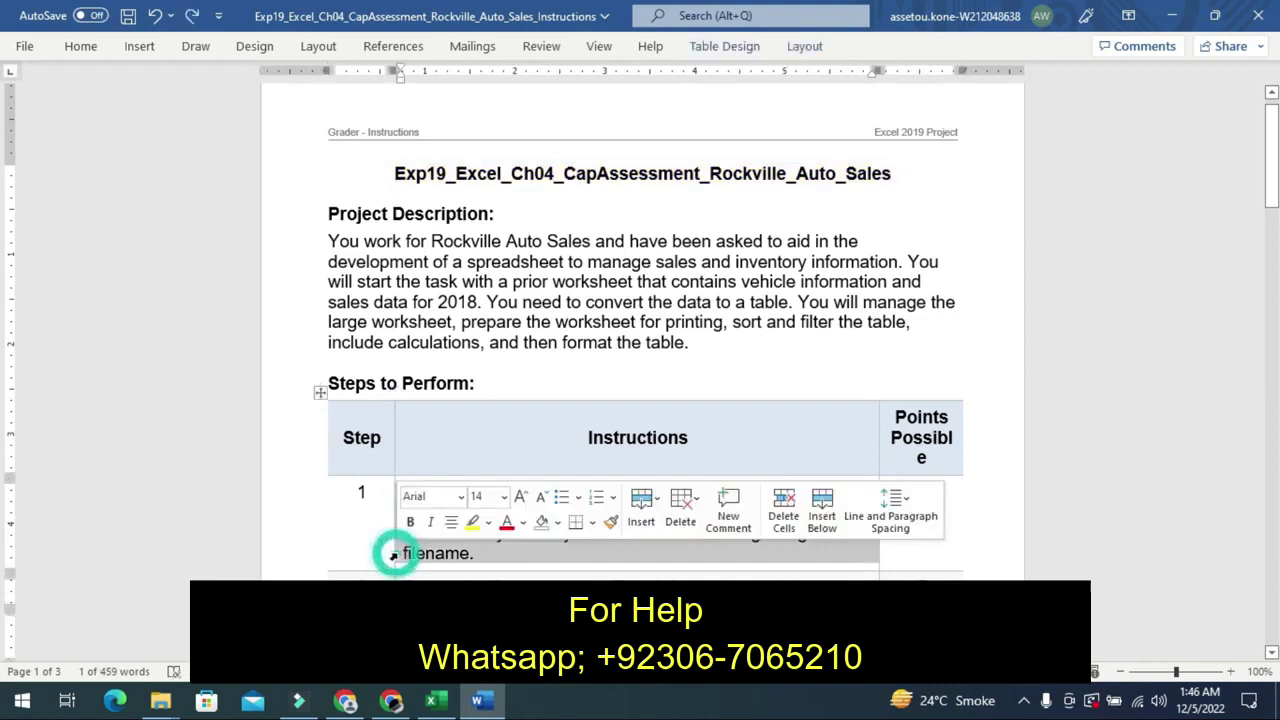
pyautogui.click(472, 522)
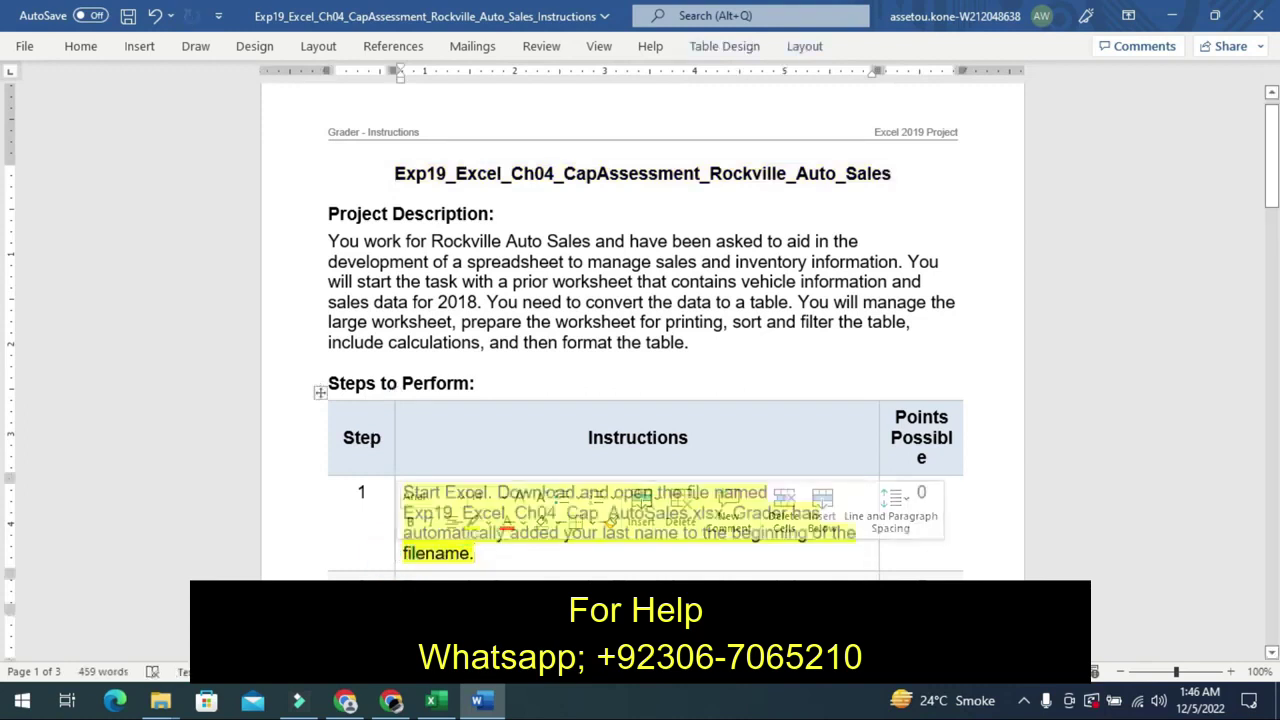
pyautogui.click(430, 702)
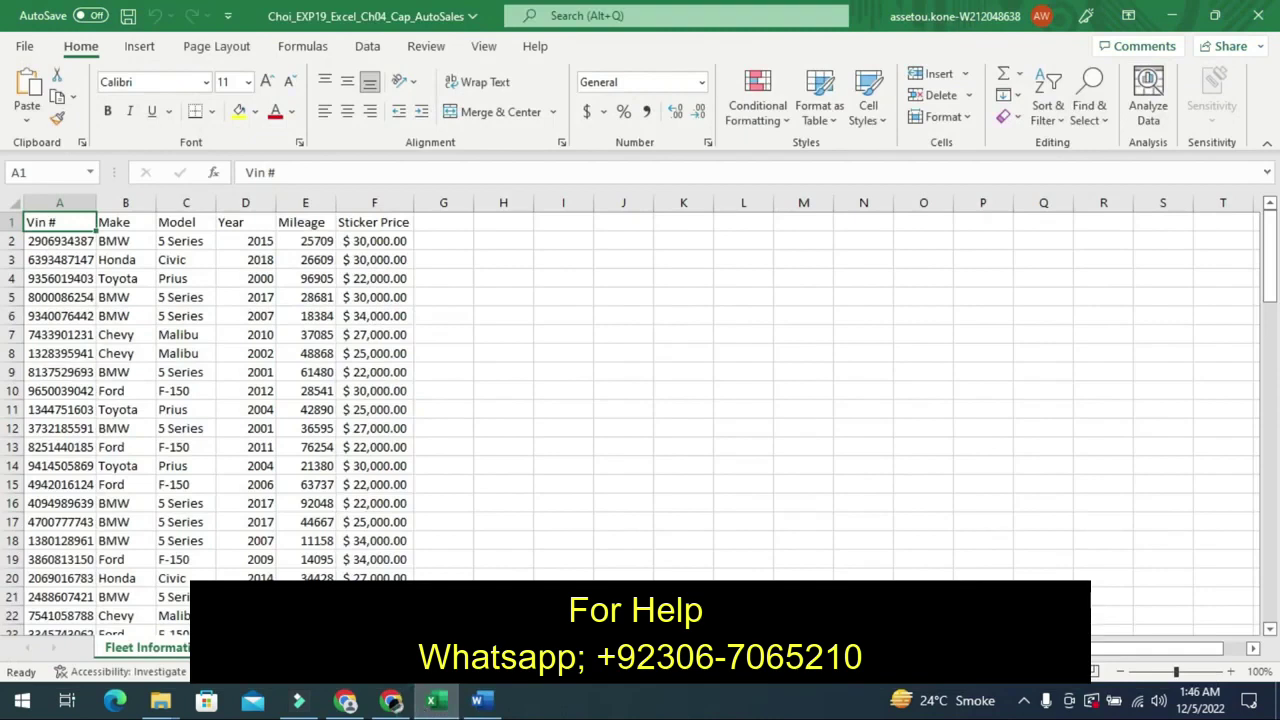
pyautogui.click(480, 702)
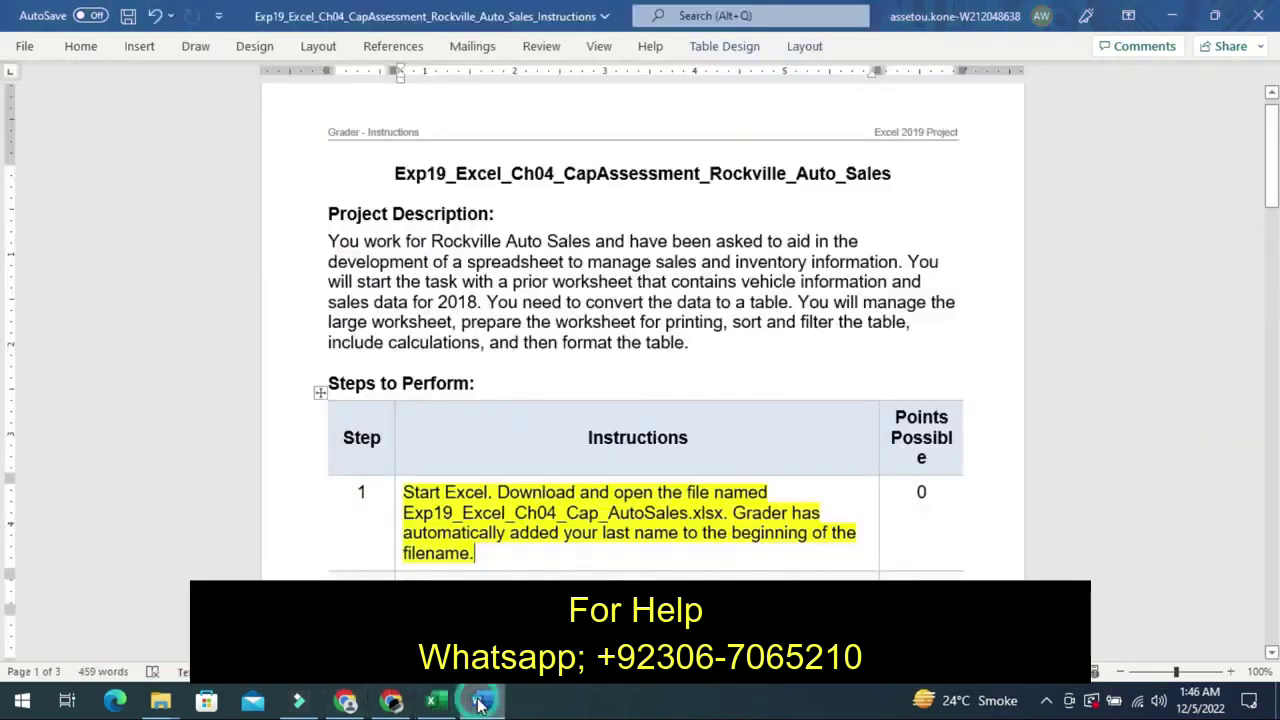
# - Undo step 1's highlight and apply a yellow highlight to the step 2 instruction
pyautogui.hotkey('ctrl', 'z')
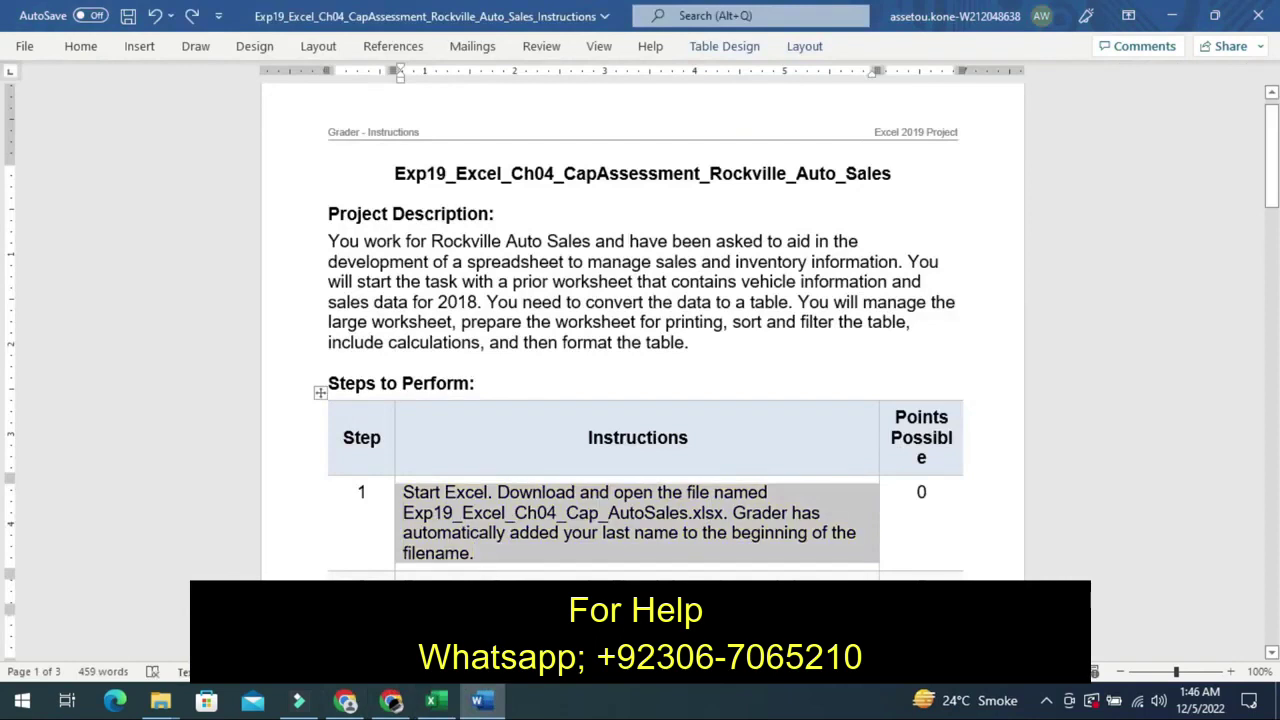
pyautogui.rightClick(462, 585)
pyautogui.click(474, 566)
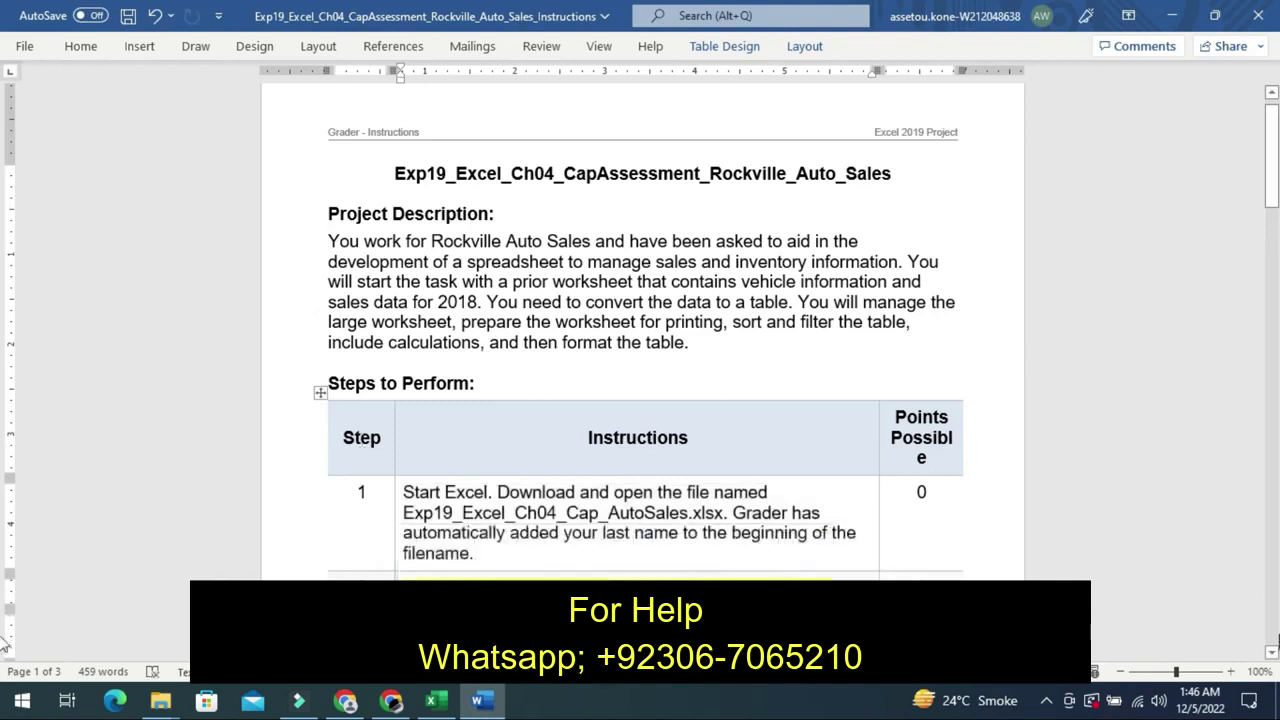
# - Scroll the Word instructions down to step 7, then switch to Excel's Fleet Information sheet
pyautogui.click(1272, 652)
pyautogui.moveTo(1272, 652); pyautogui.dragTo(1273, 654)
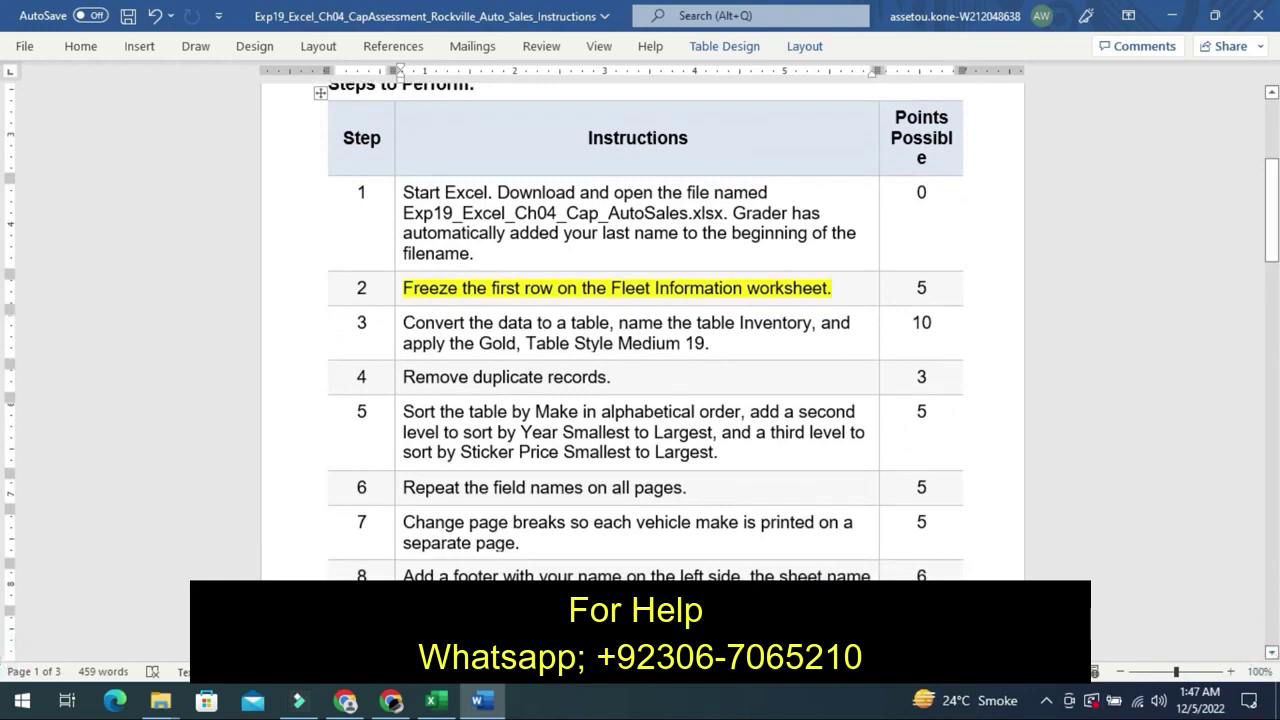
pyautogui.click(436, 700)
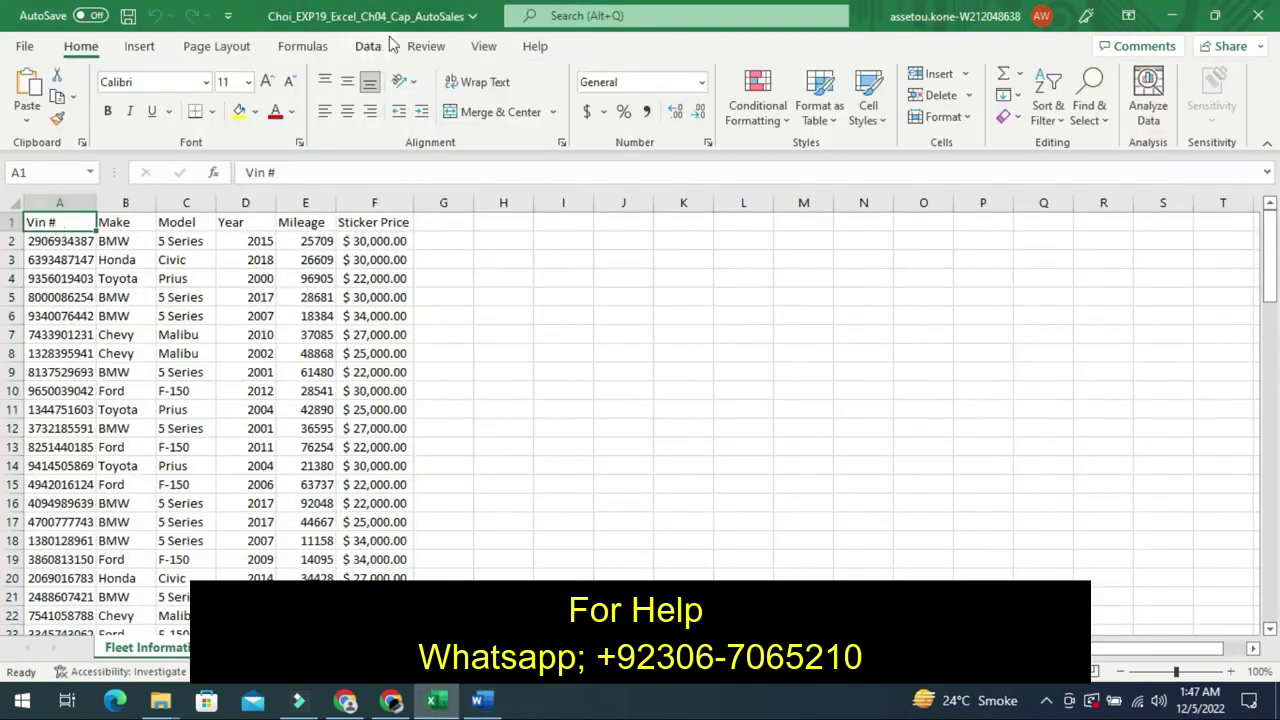
# - Freeze the top row of Fleet Information, page down and up to verify, then return to Word
pyautogui.click(424, 47)
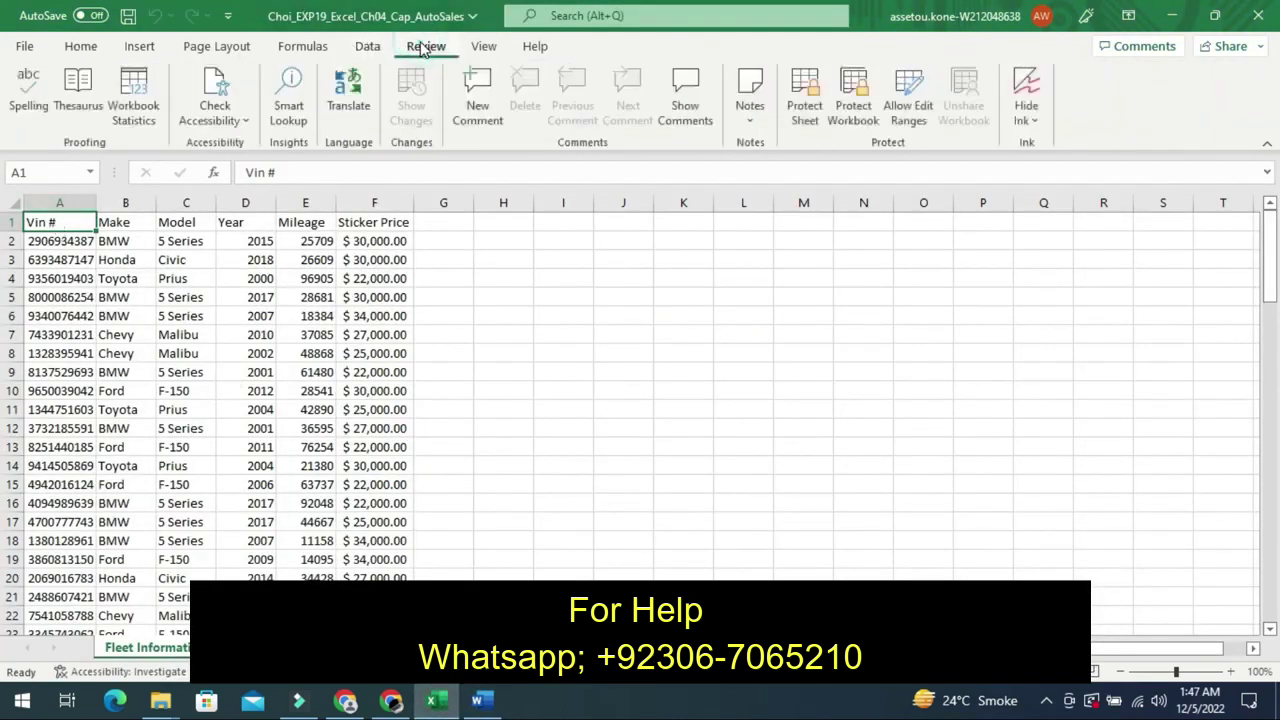
pyautogui.click(484, 46)
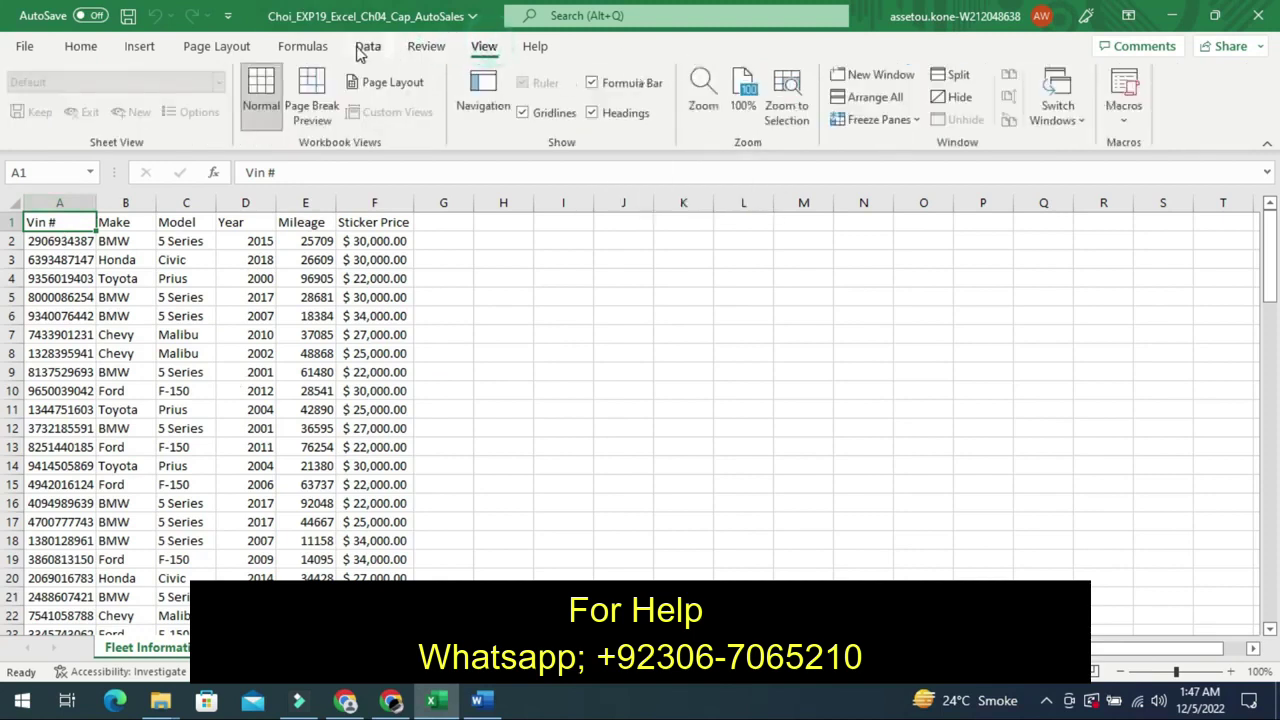
pyautogui.click(865, 121)
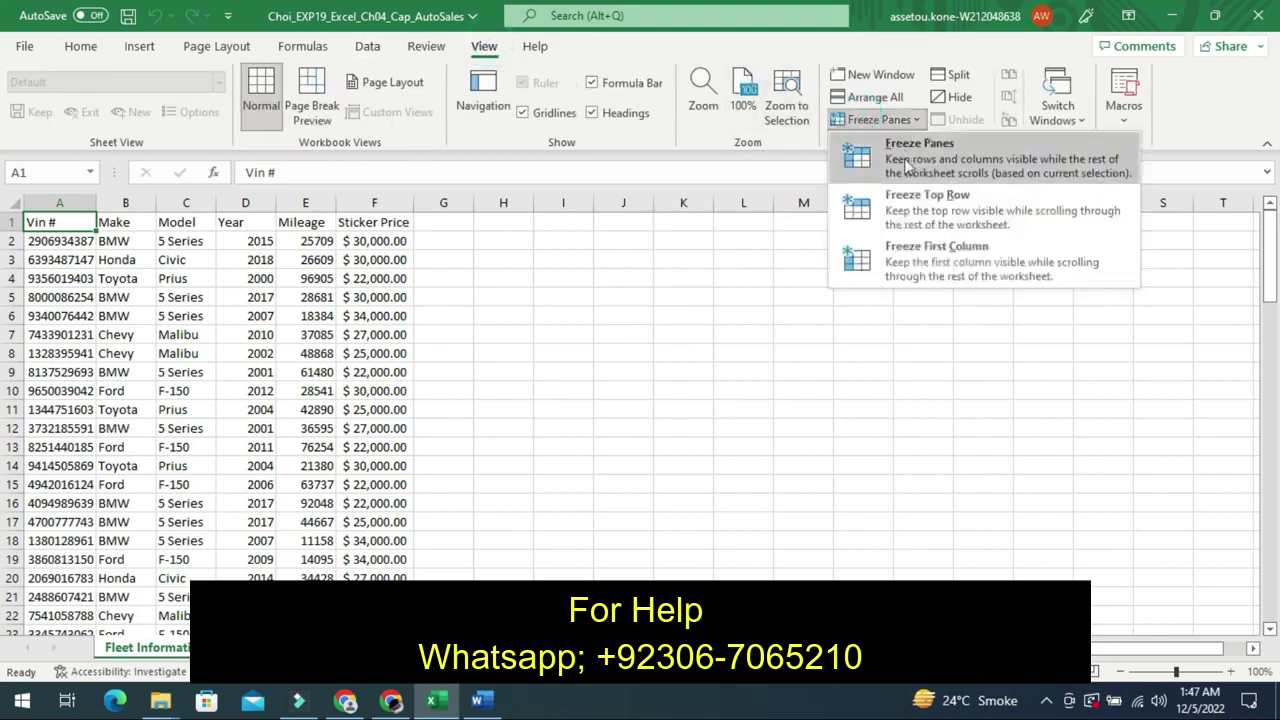
pyautogui.click(918, 208)
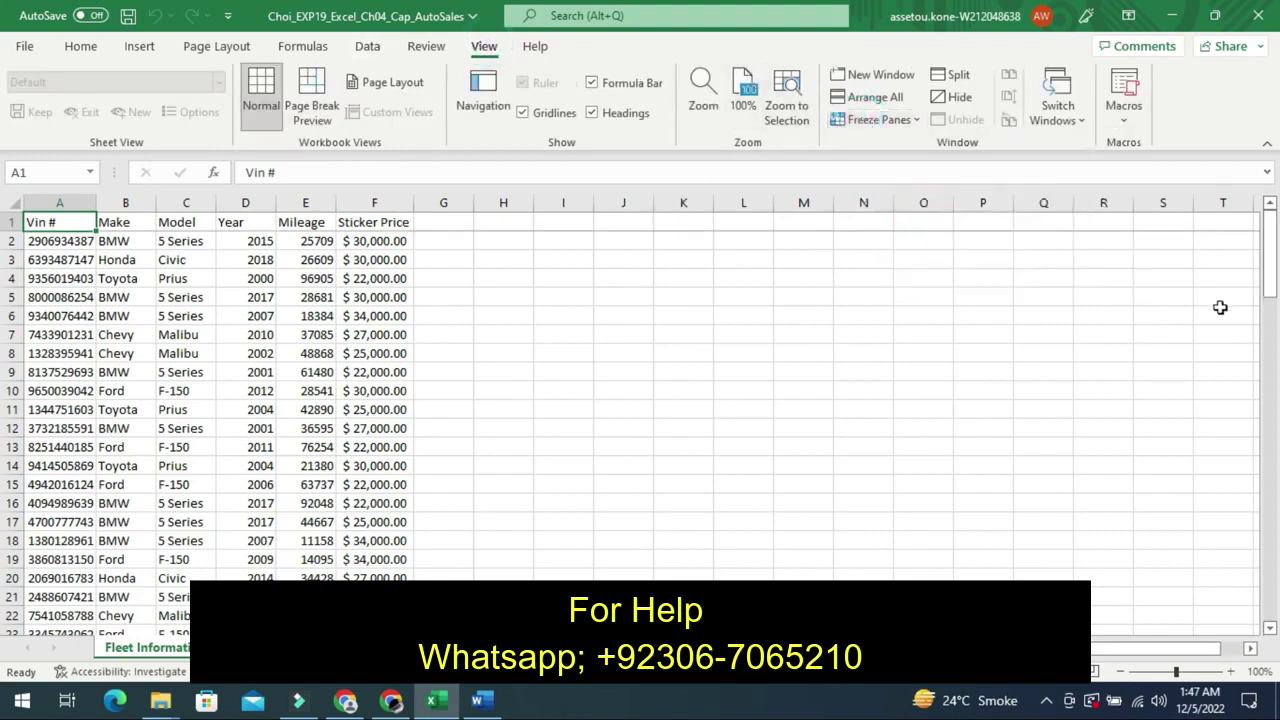
pyautogui.click(1272, 376)
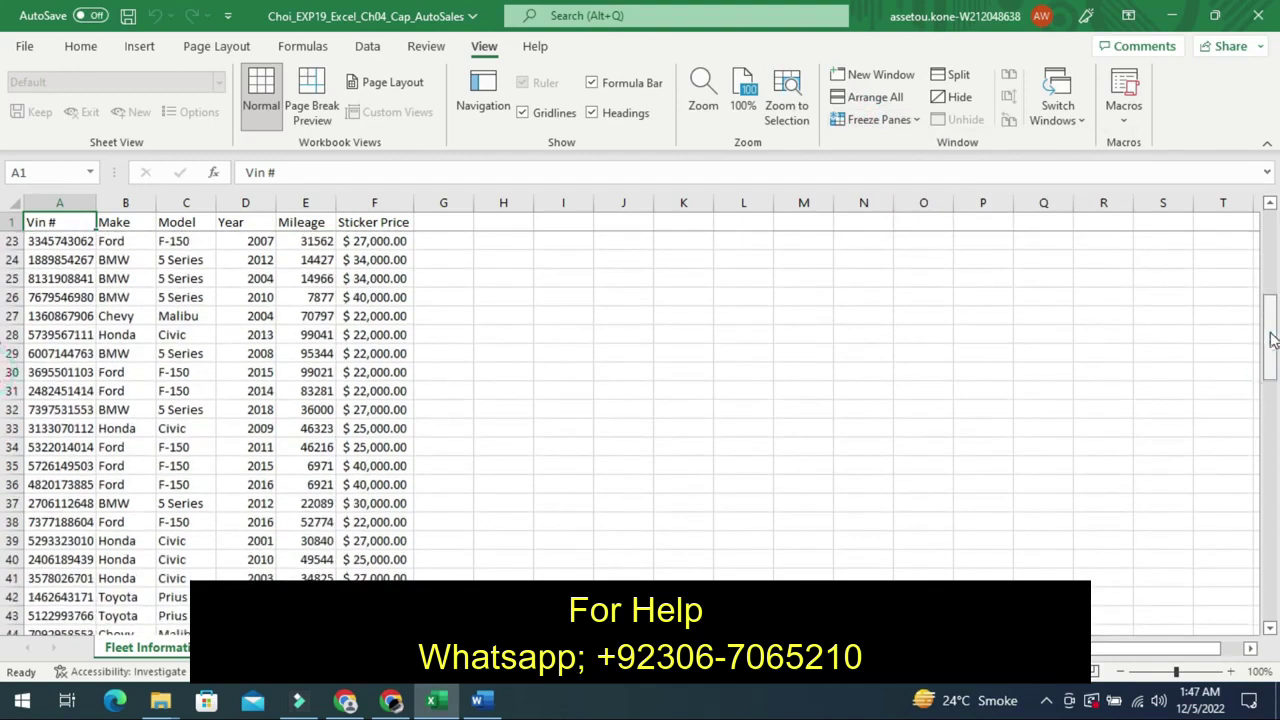
pyautogui.click(1272, 280)
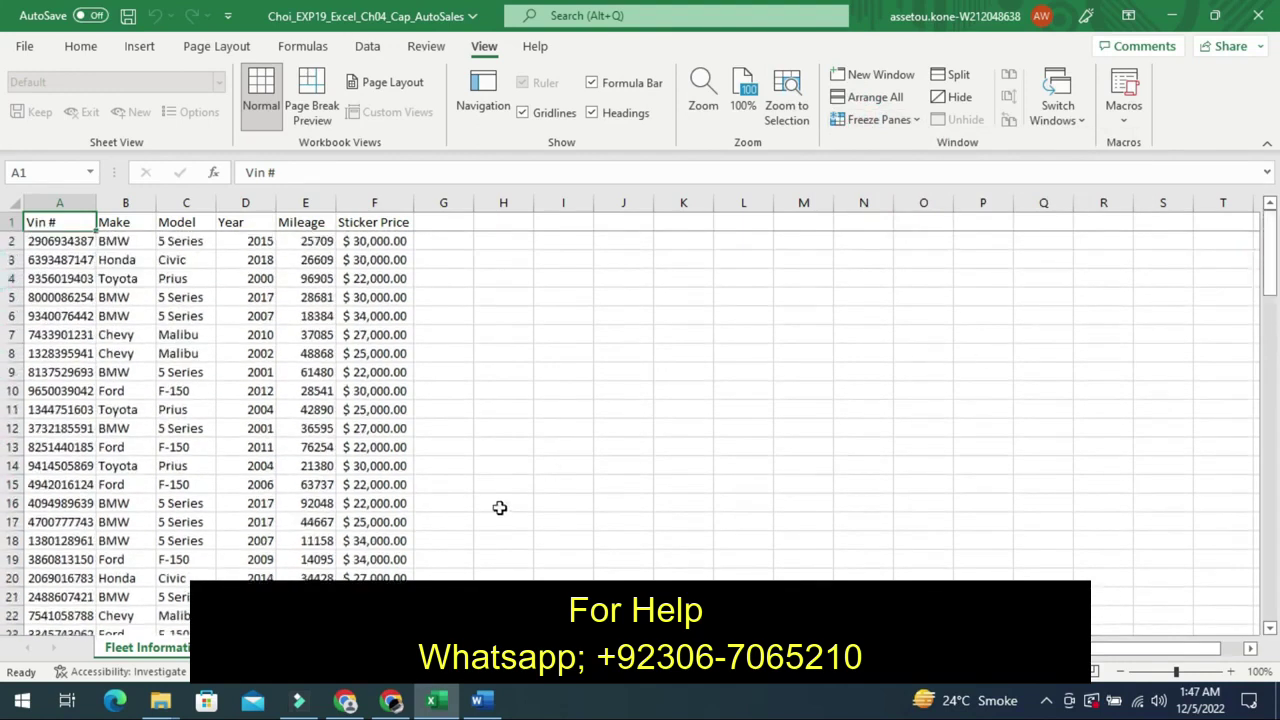
pyautogui.click(478, 700)
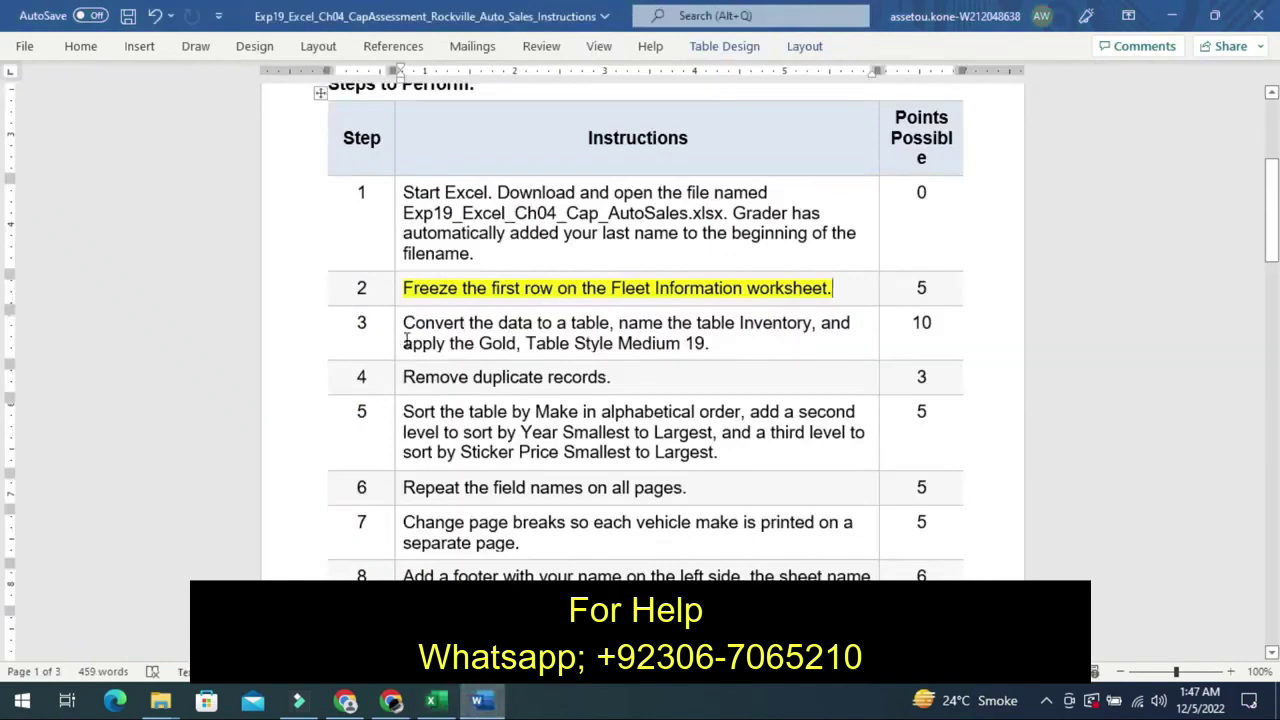
# - Remove step 2's highlight, highlight step 3's table-conversion instruction in yellow, then return to Excel
pyautogui.hotkey('ctrl', 'z')
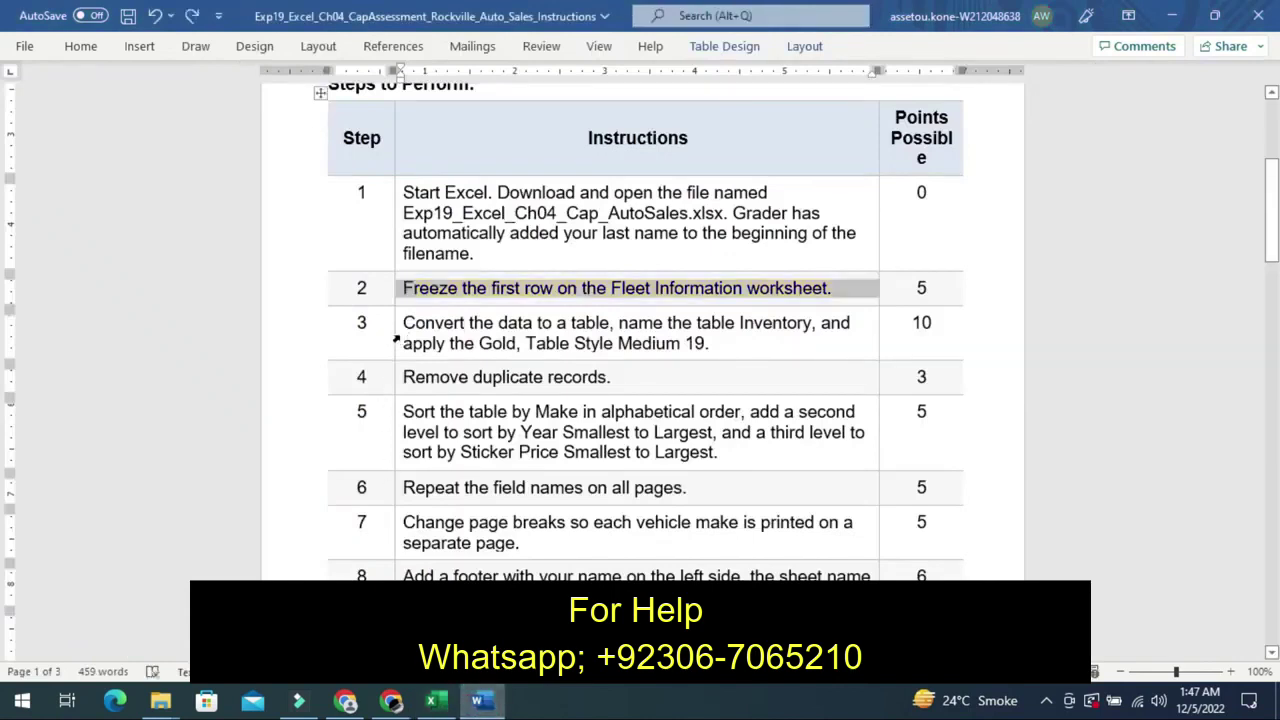
pyautogui.click(397, 340)
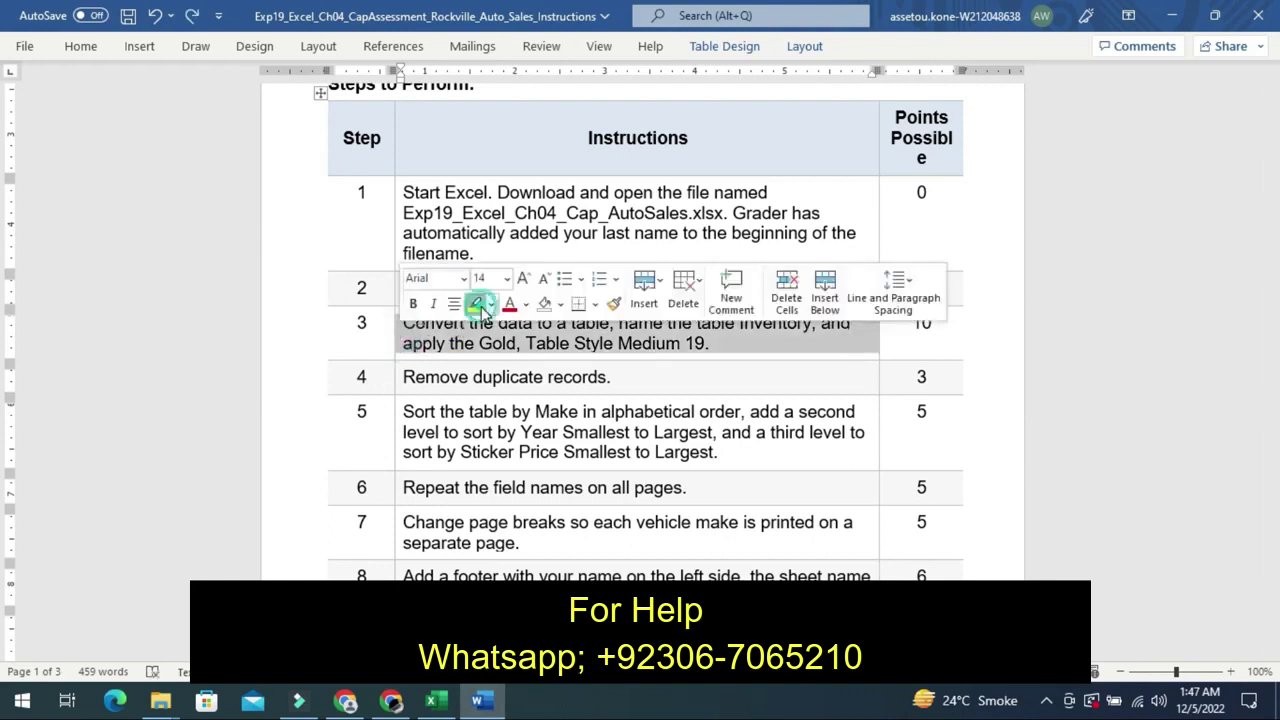
pyautogui.click(478, 305)
pyautogui.click(361, 374)
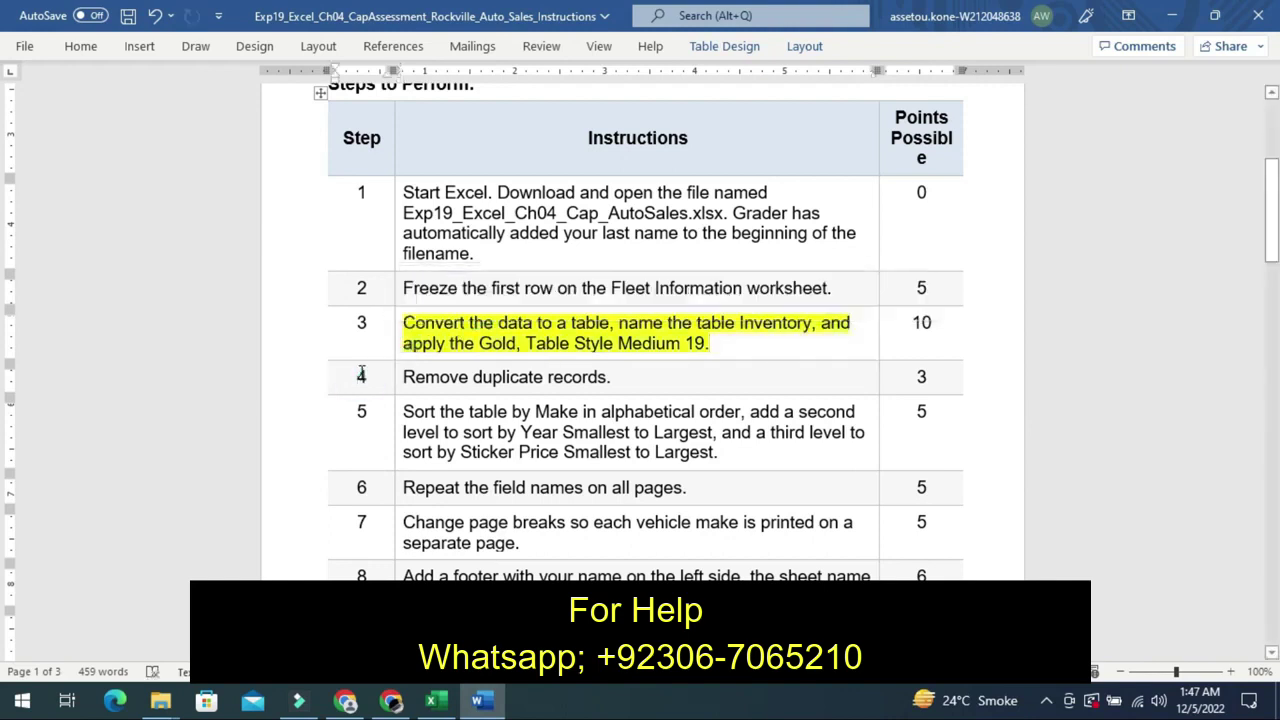
pyautogui.click(430, 703)
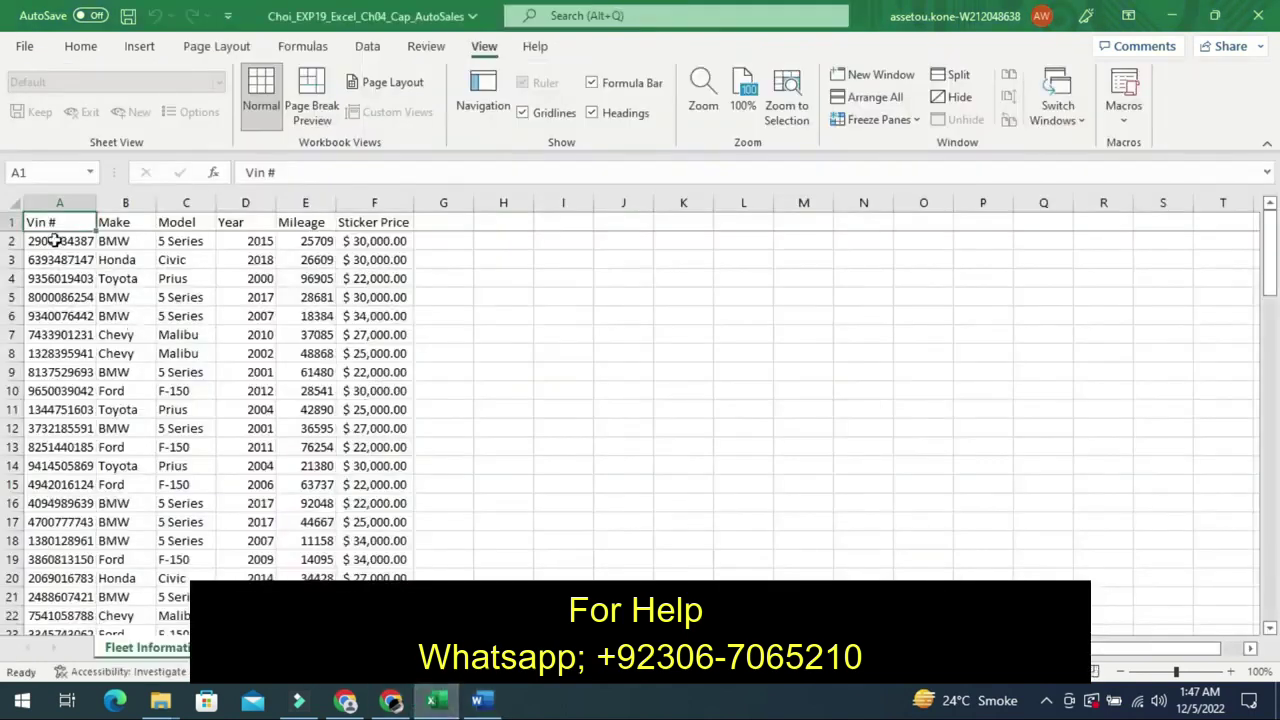
# - Convert the data range A1:F104 into a table
pyautogui.hotkey('ctrl', 'shift', 'End')
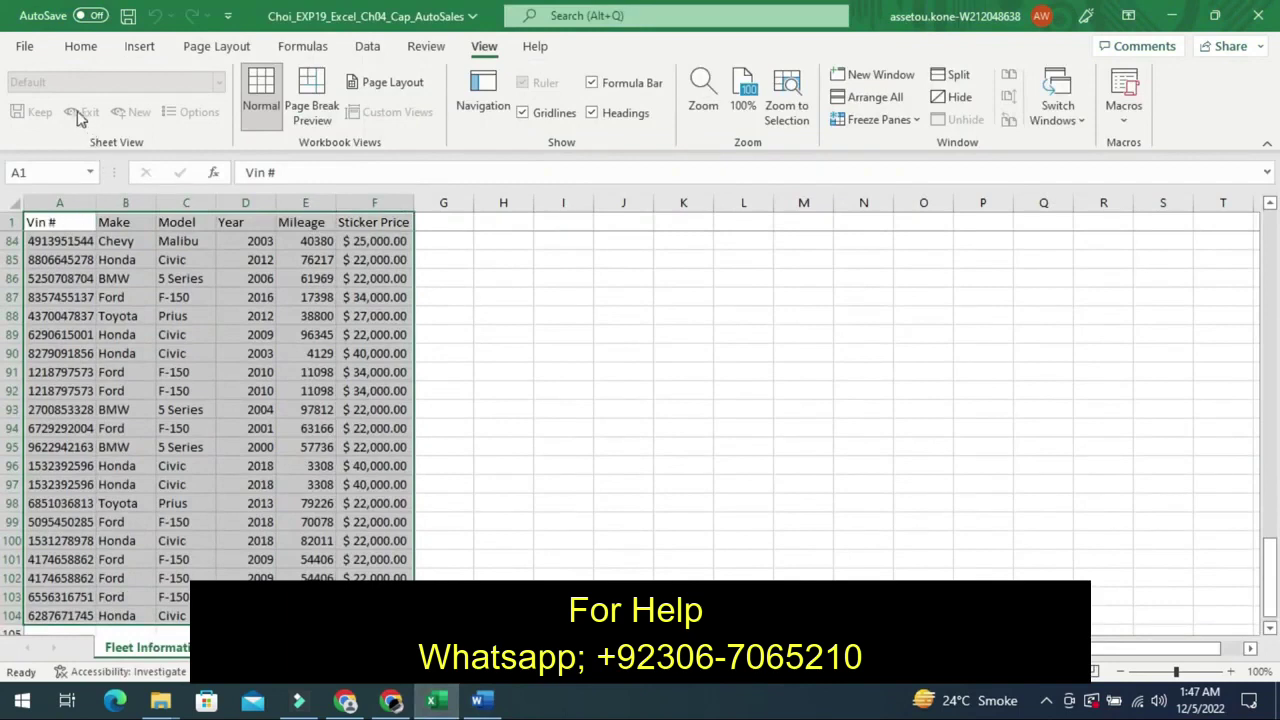
pyautogui.click(141, 48)
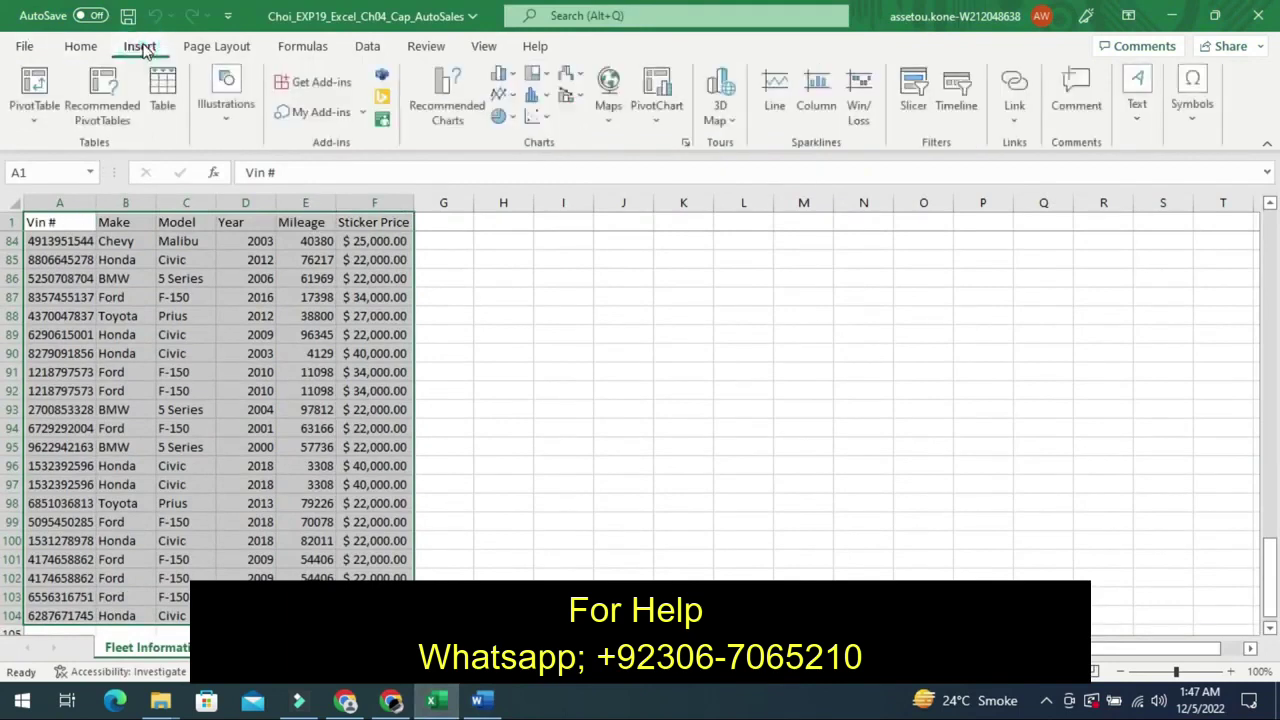
pyautogui.click(164, 95)
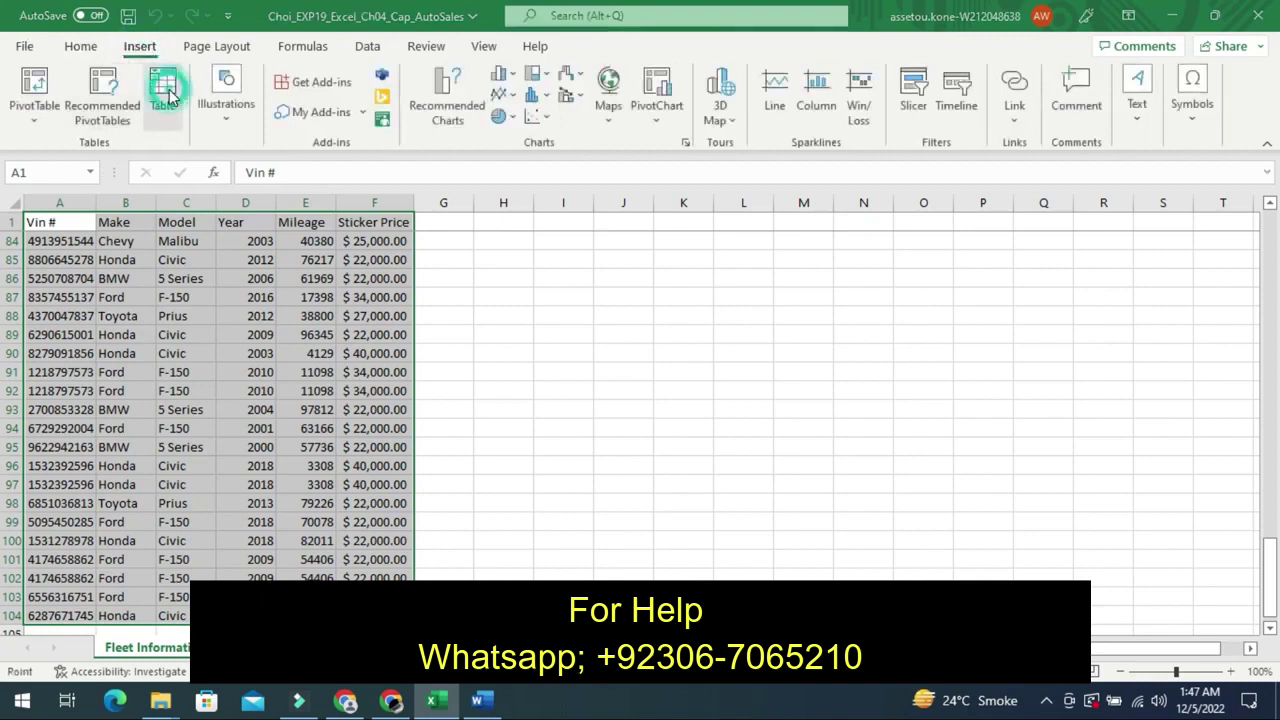
pyautogui.click(896, 407)
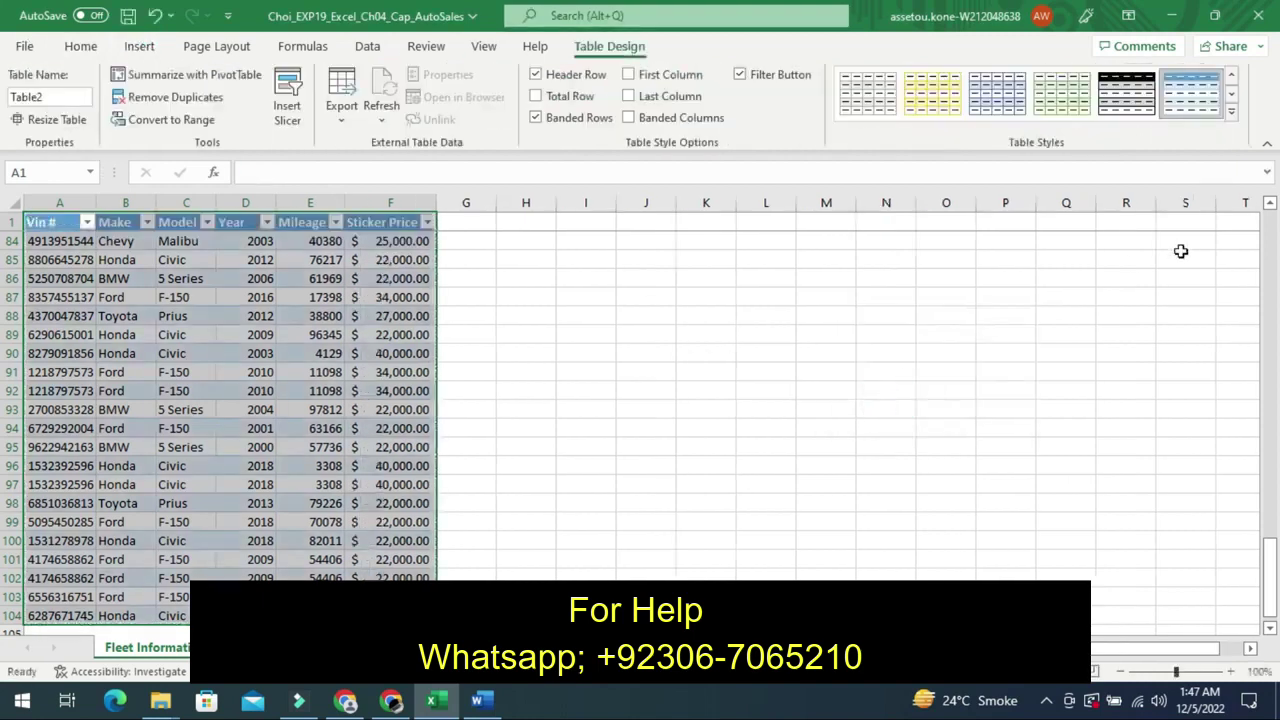
# - Apply Gold, Table Style Medium 19 to the table, then switch to Word
pyautogui.click(1232, 116)
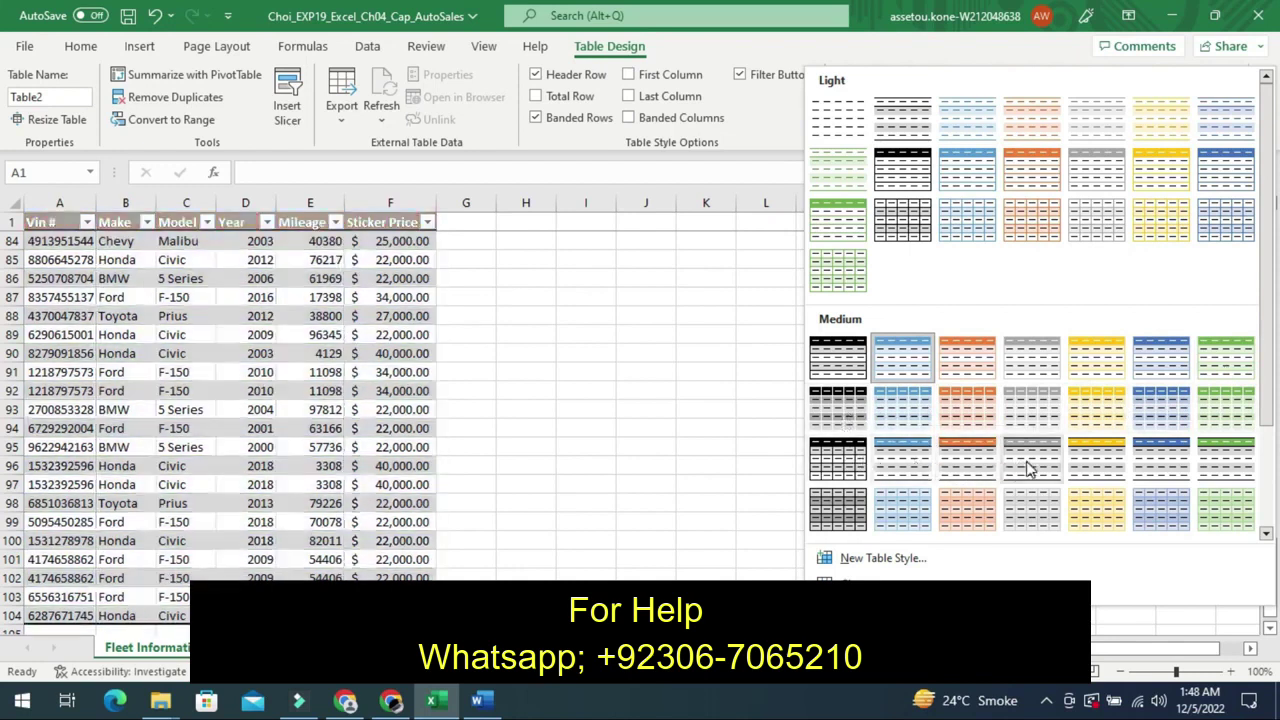
pyautogui.click(1092, 468)
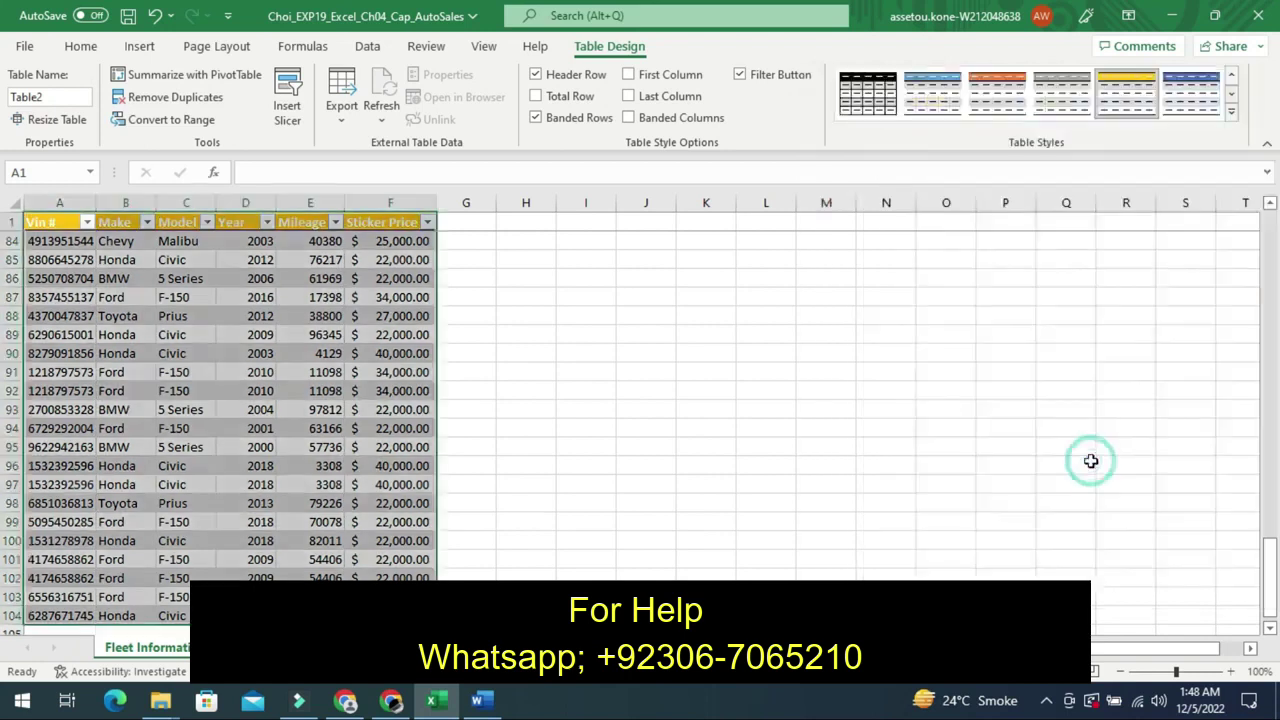
pyautogui.click(490, 697)
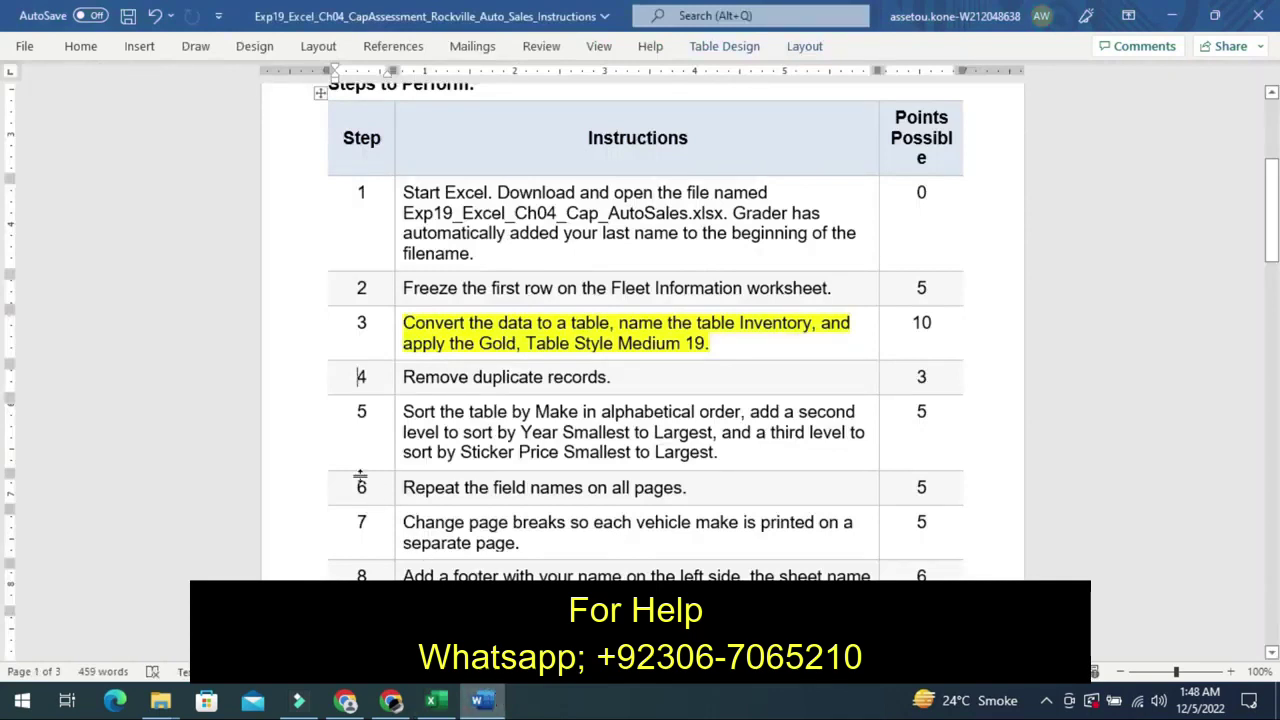
# - Undo step 3's highlight, highlight 'Remove duplicate records.' in yellow, then return to Excel
pyautogui.hotkey('ctrl', 'z')
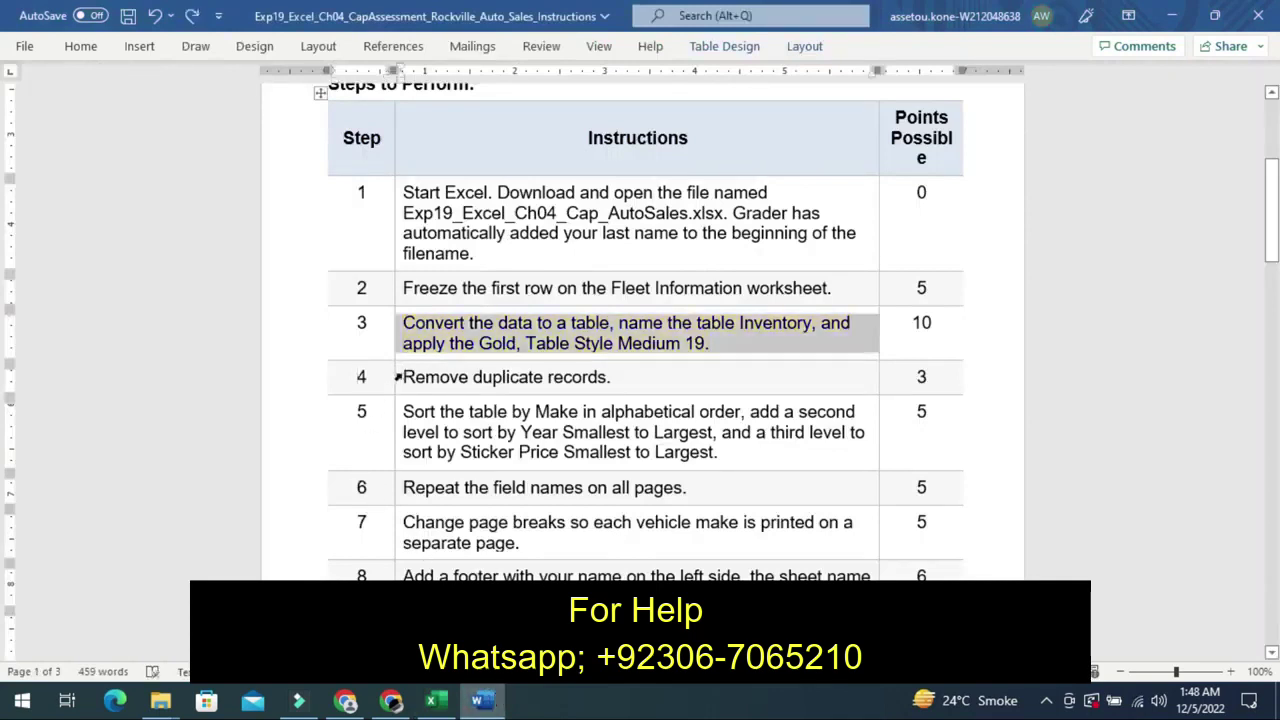
pyautogui.click(396, 377)
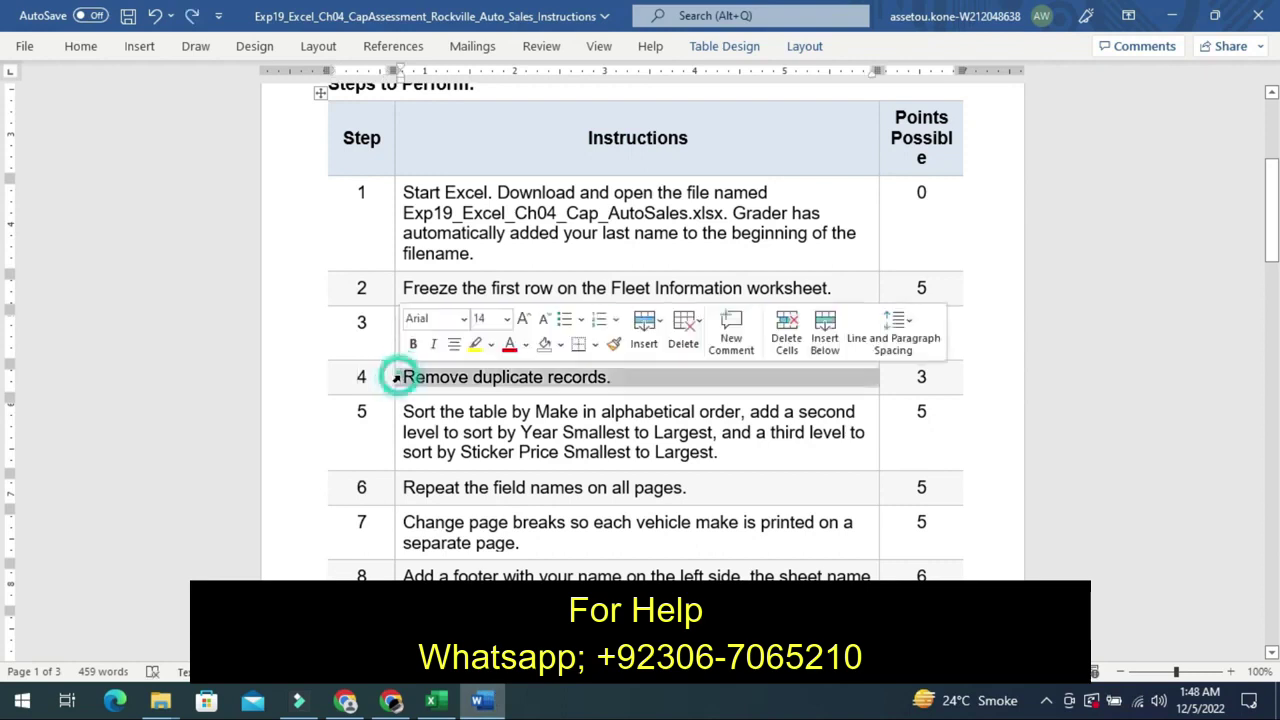
pyautogui.click(474, 346)
pyautogui.click(381, 377)
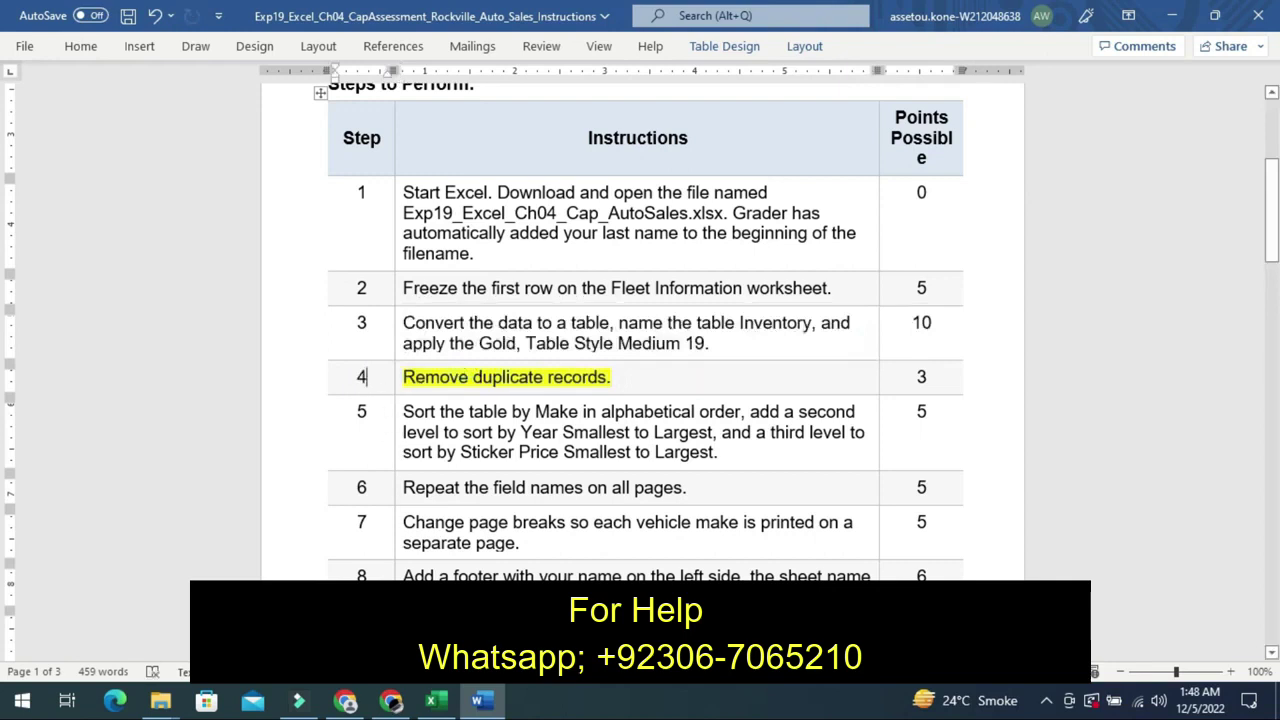
pyautogui.click(433, 700)
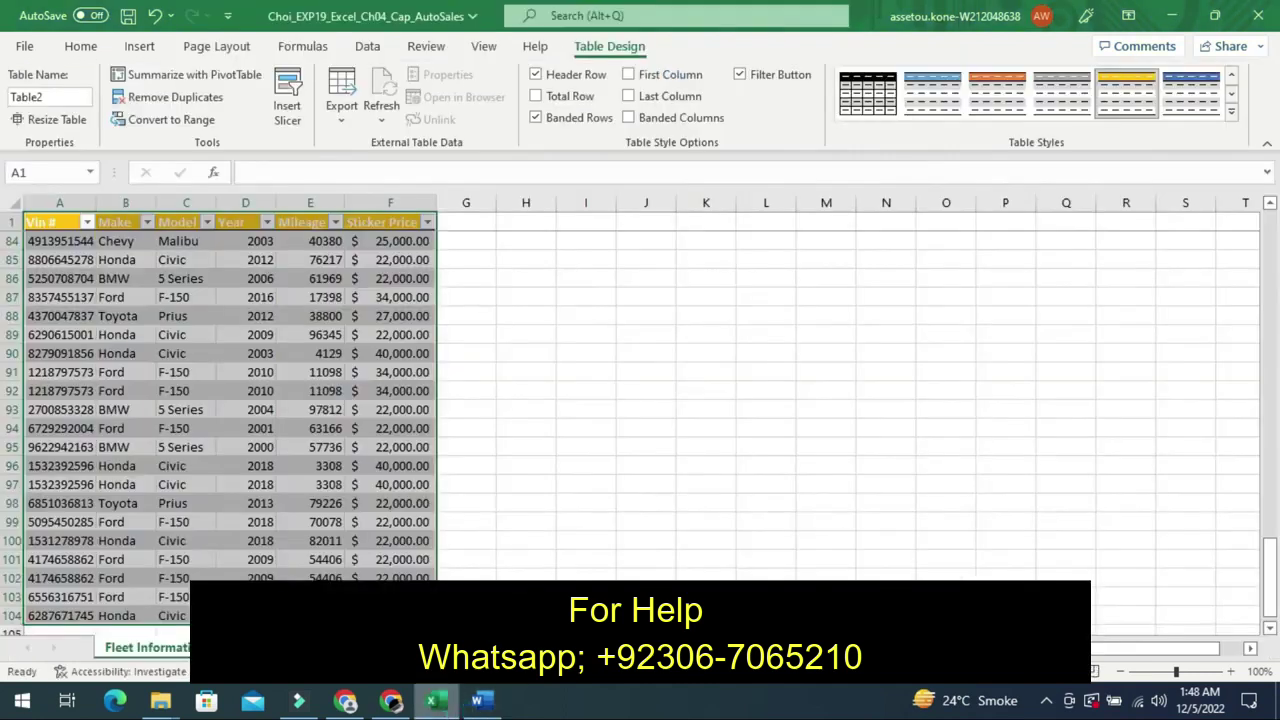
# - Remove duplicates across all six columns, dropping 3 rows to leave 100, then switch to Word
pyautogui.click(164, 102)
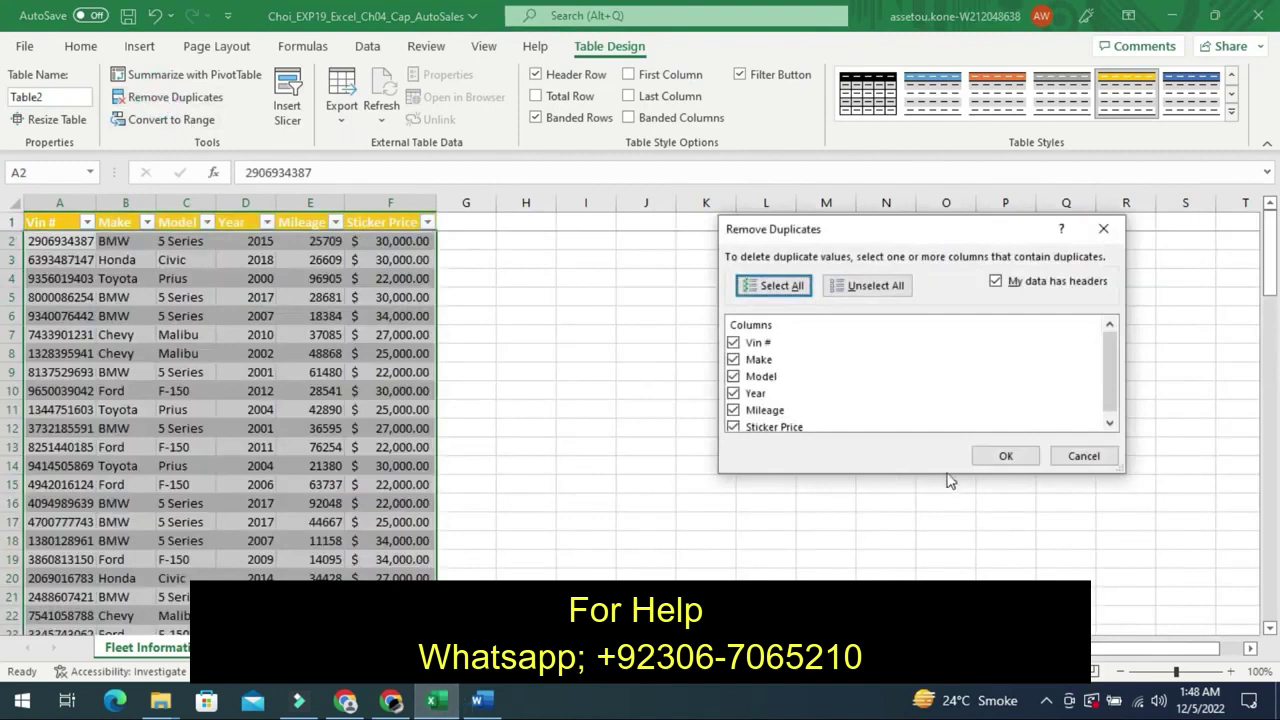
pyautogui.click(1011, 457)
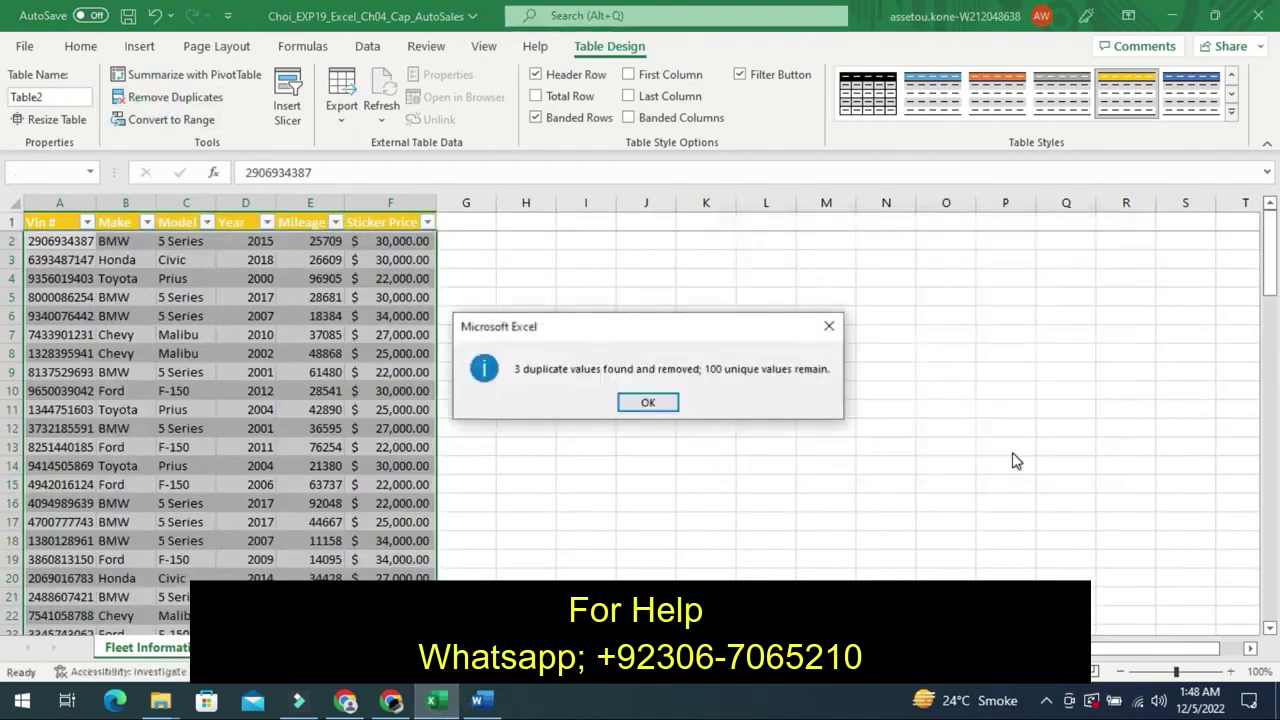
pyautogui.click(633, 403)
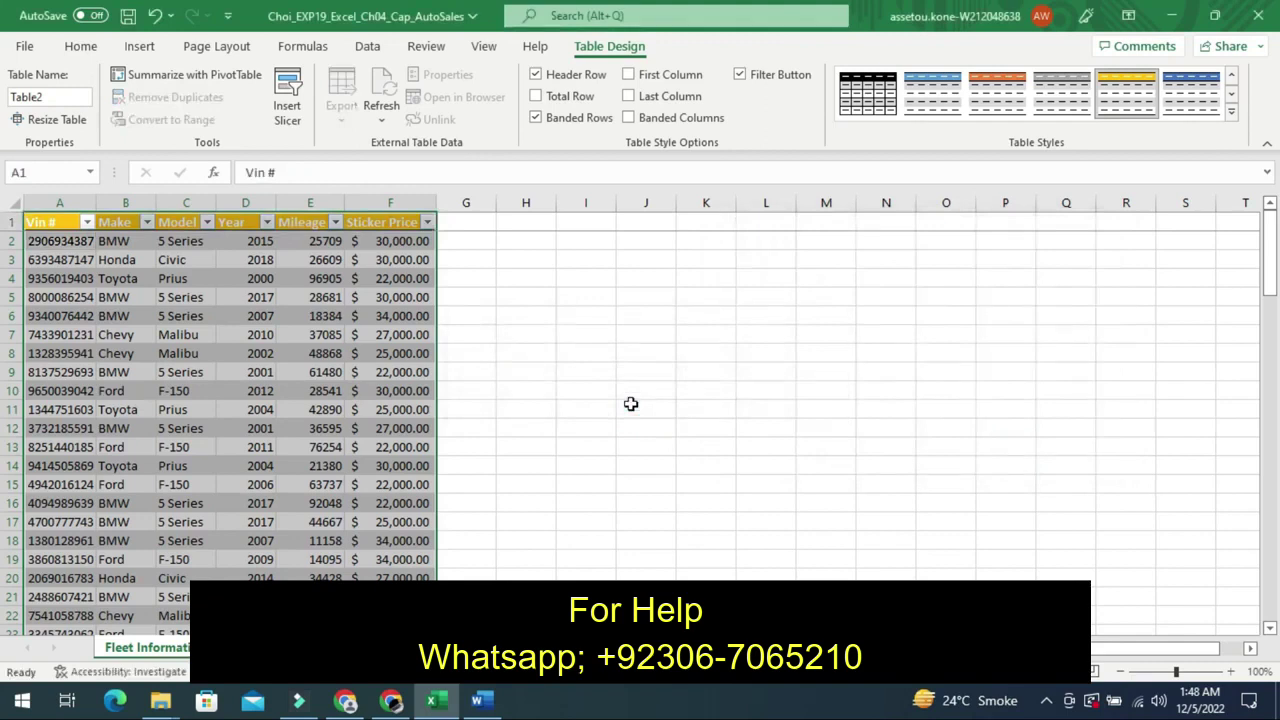
pyautogui.click(484, 703)
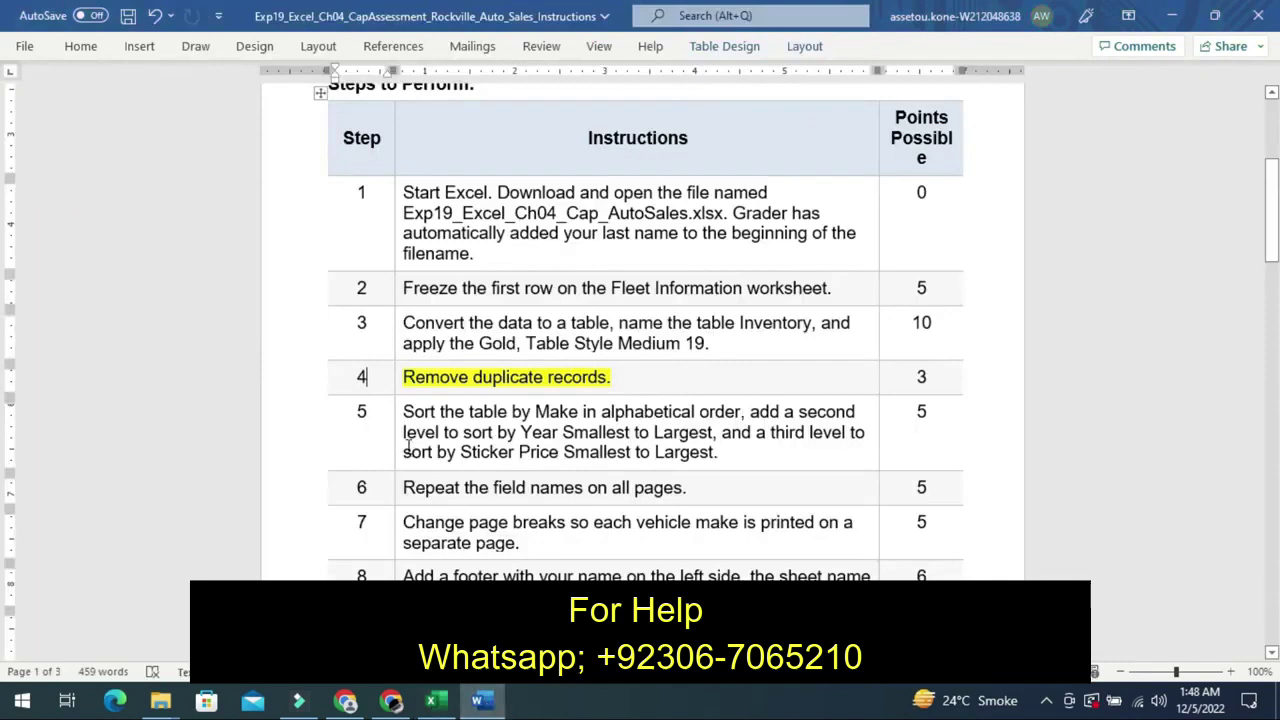
# - Clear step 4's highlight, highlight step 5's sorting instruction in yellow, then return to Excel
pyautogui.click(398, 397)
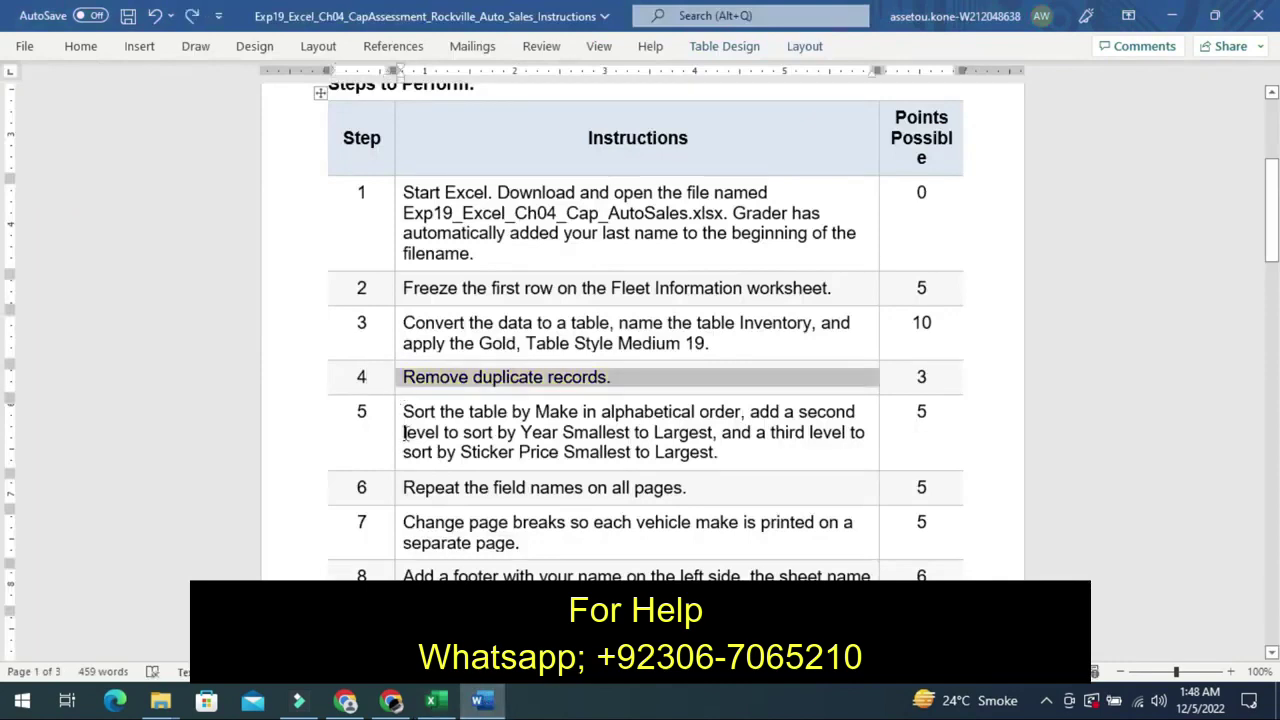
pyautogui.click(396, 440)
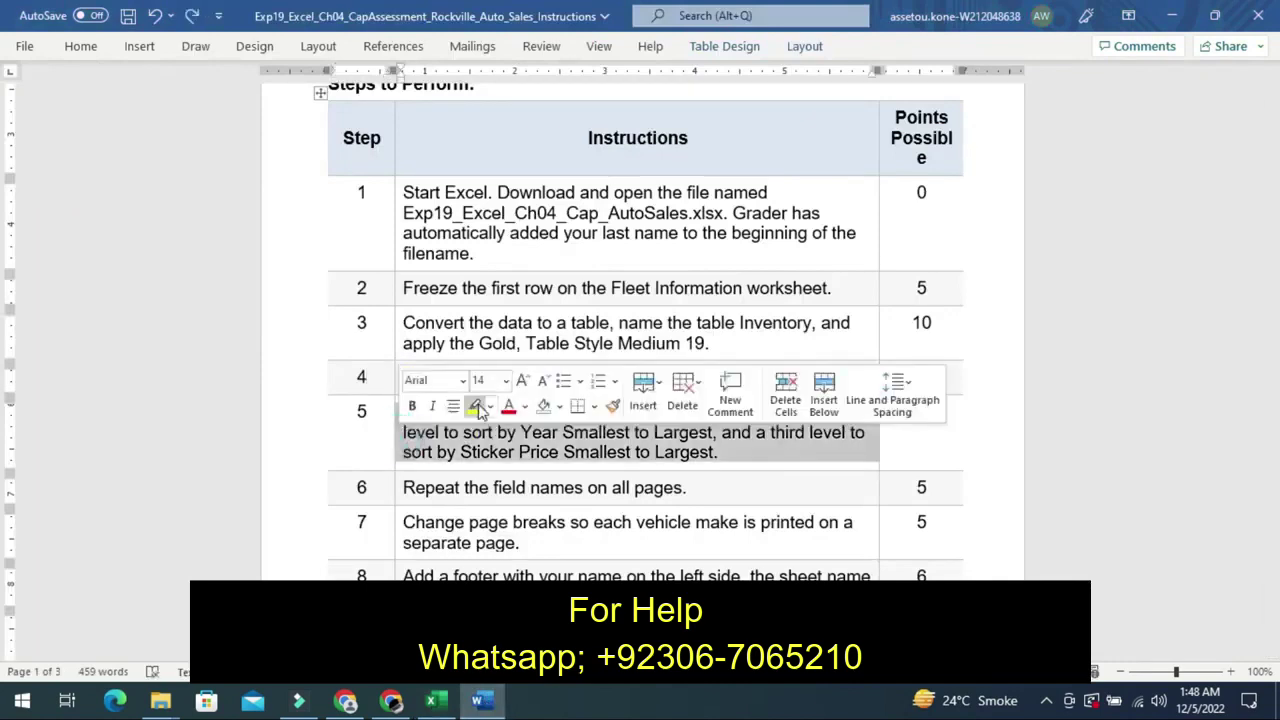
pyautogui.click(477, 405)
pyautogui.click(351, 441)
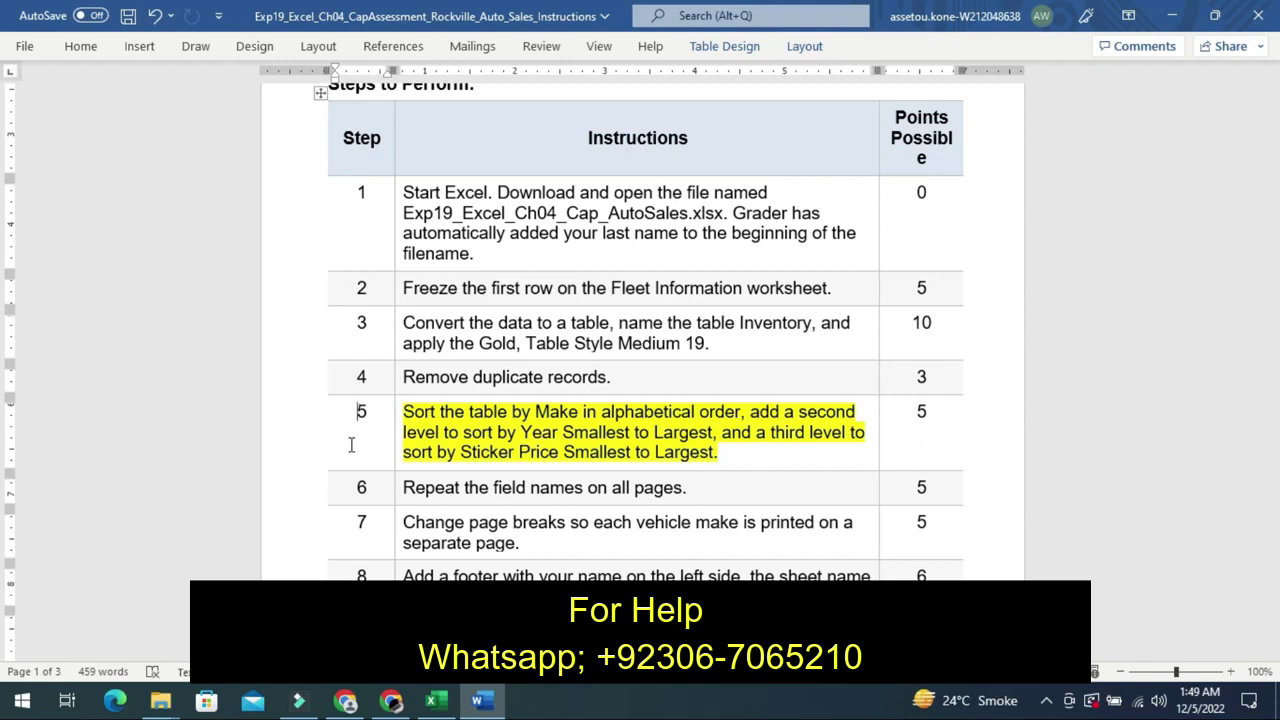
pyautogui.click(430, 702)
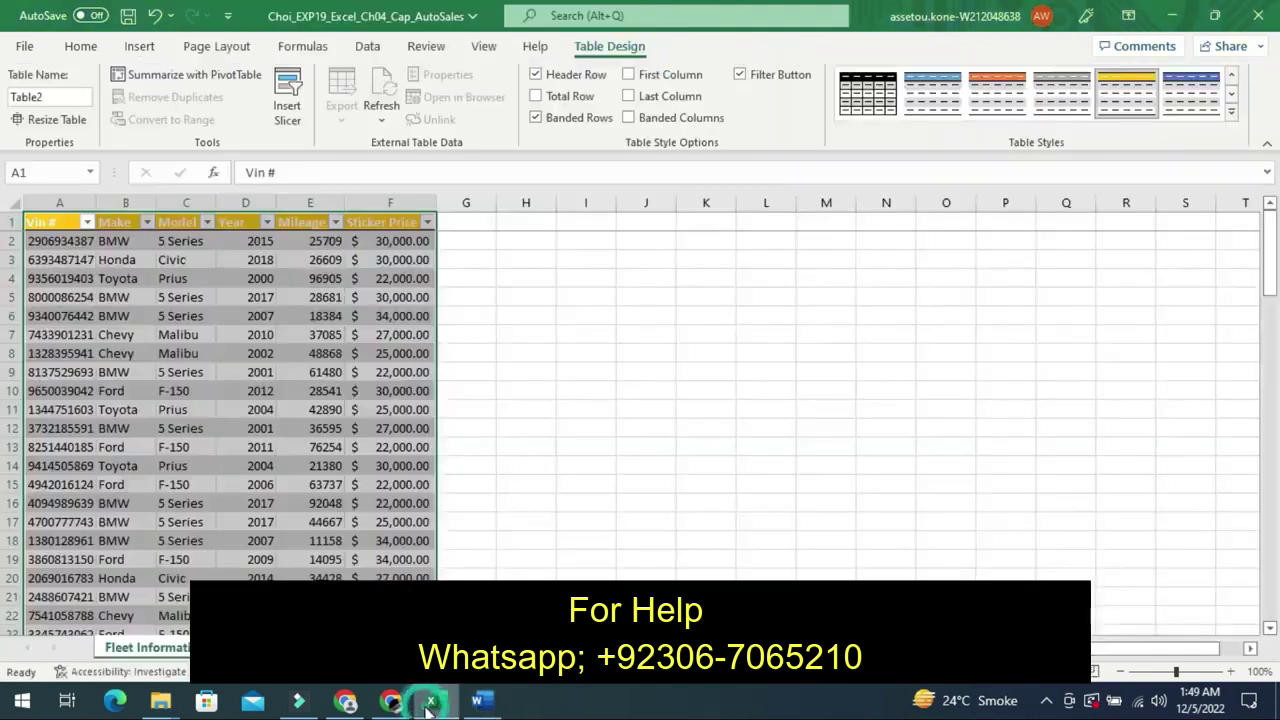
# - Sort the table by Sticker Price from smallest to largest
pyautogui.click(150, 46)
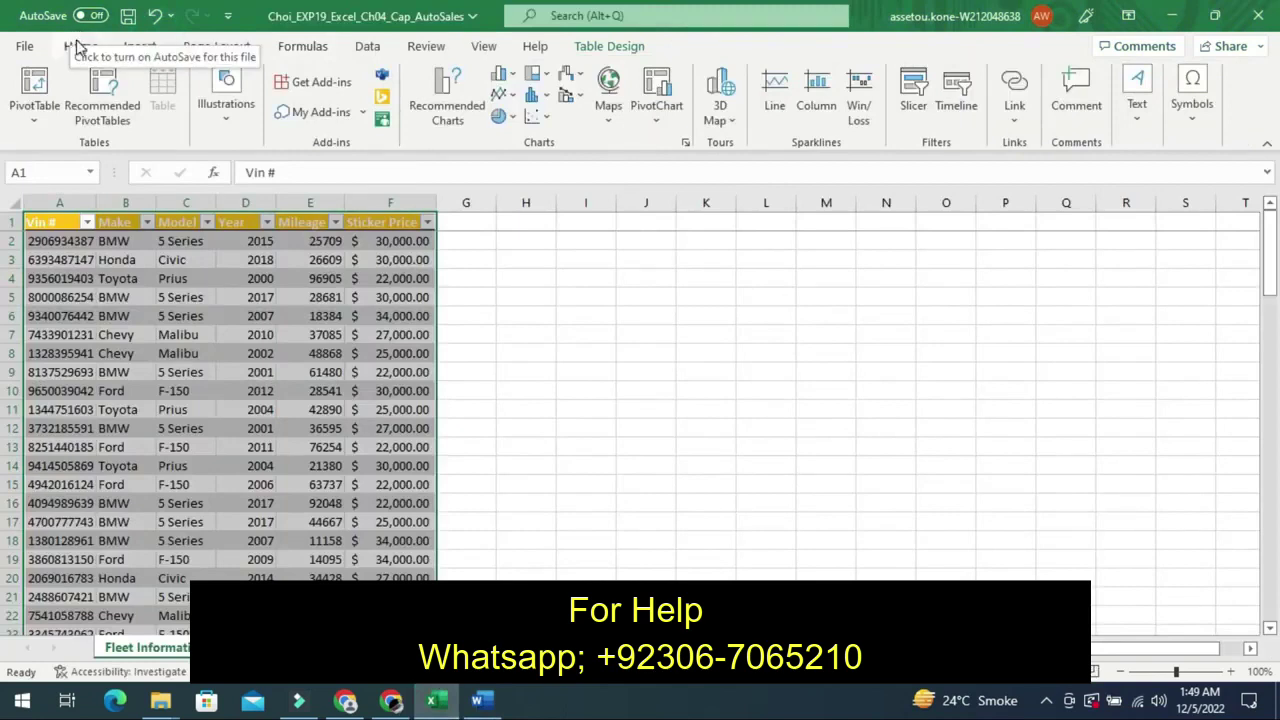
pyautogui.click(80, 46)
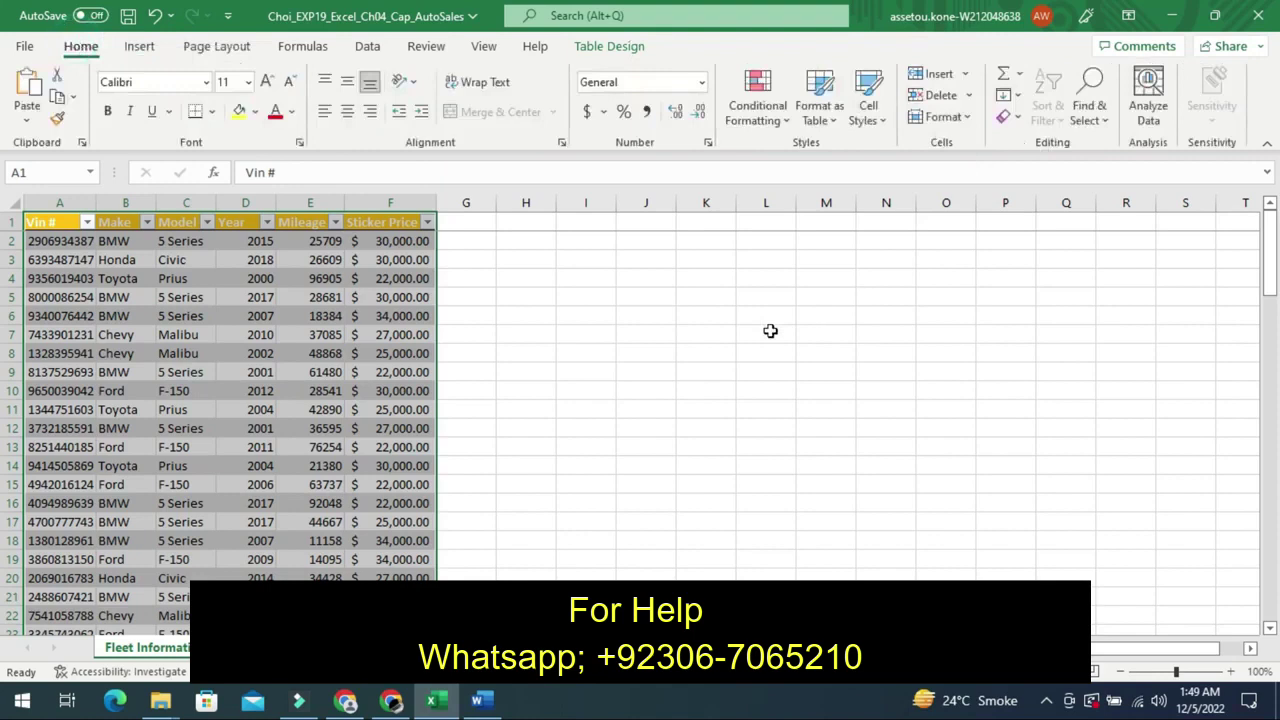
pyautogui.click(428, 222)
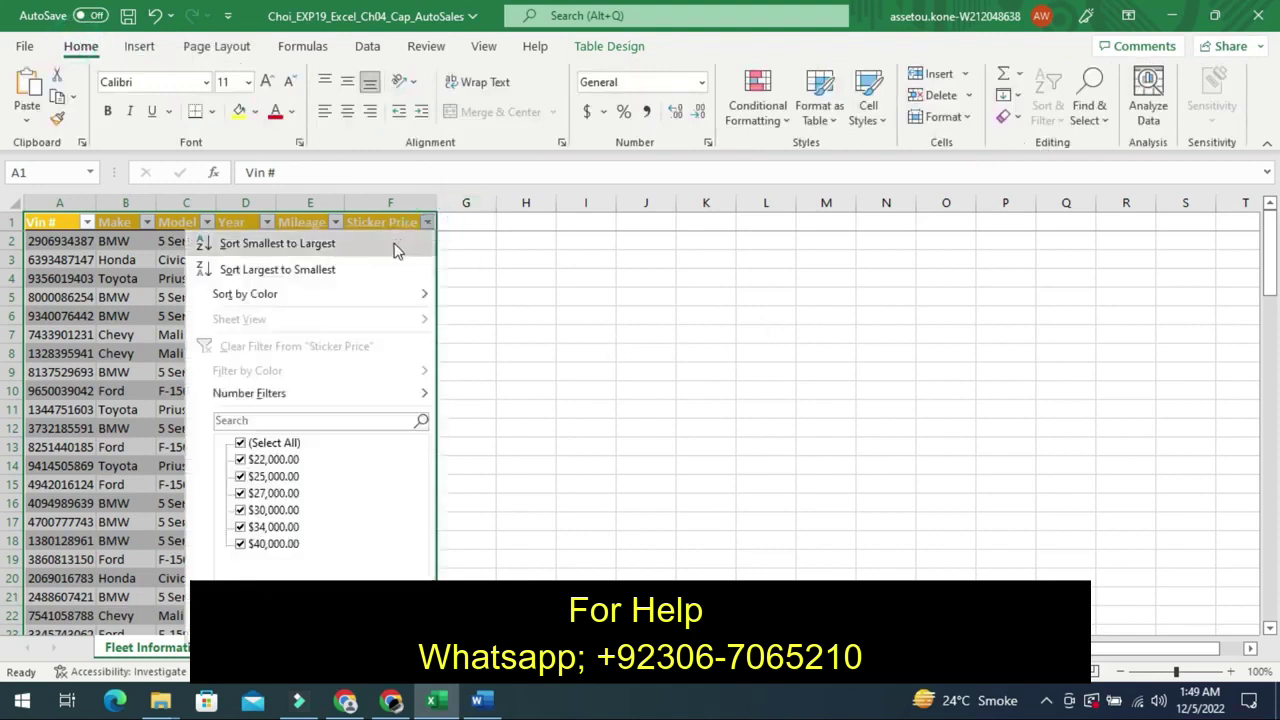
pyautogui.click(392, 245)
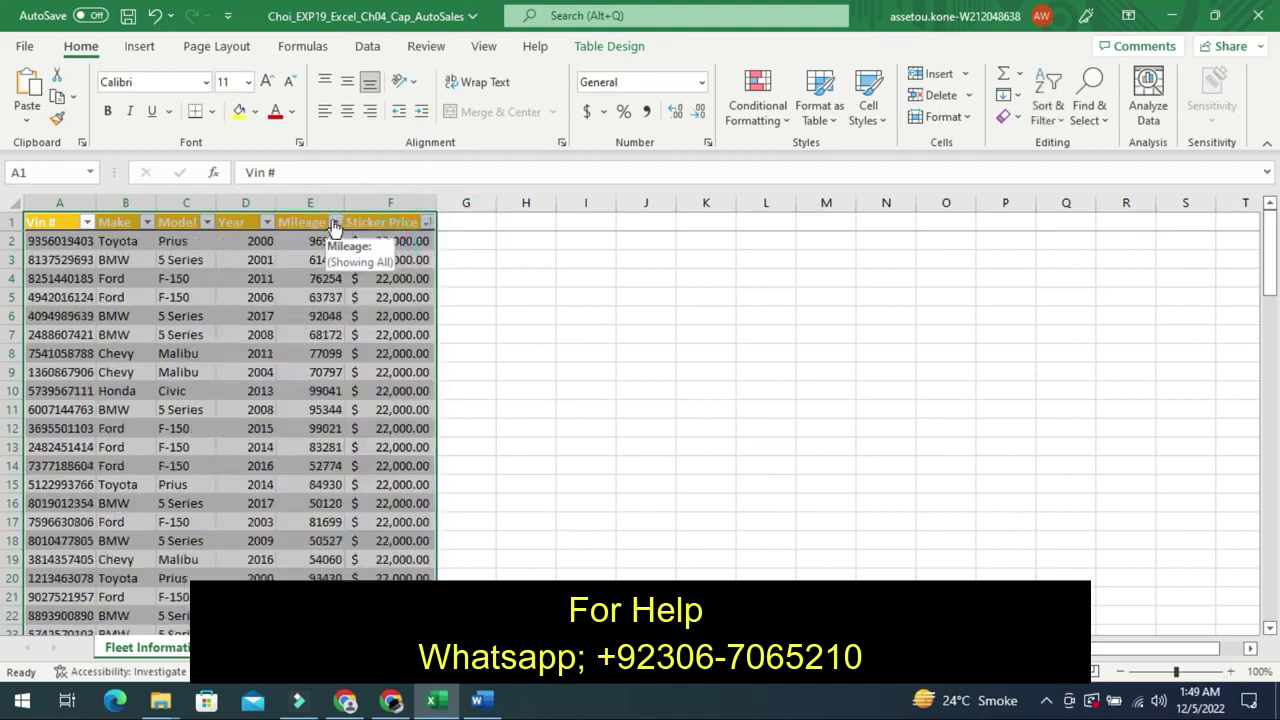
# - Try a sort from empty cell H7, dismiss the error message, then return to Word
pyautogui.click(1048, 110)
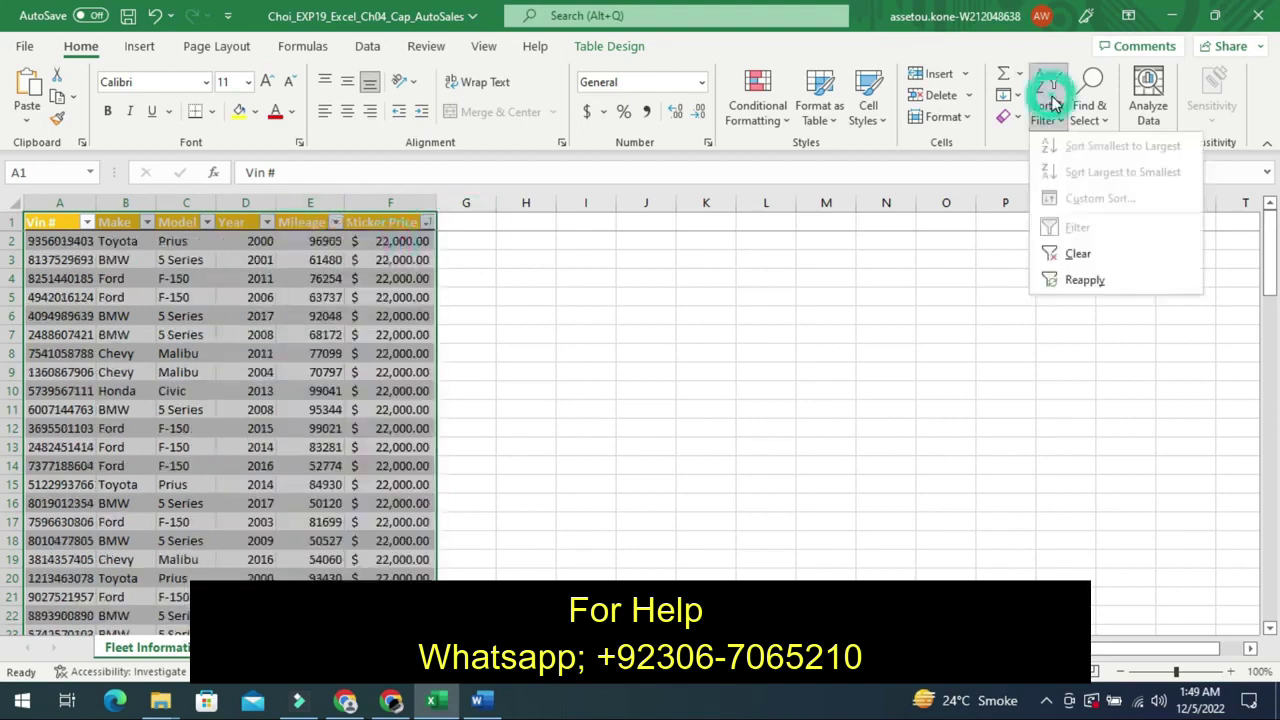
pyautogui.click(918, 253)
pyautogui.click(526, 332)
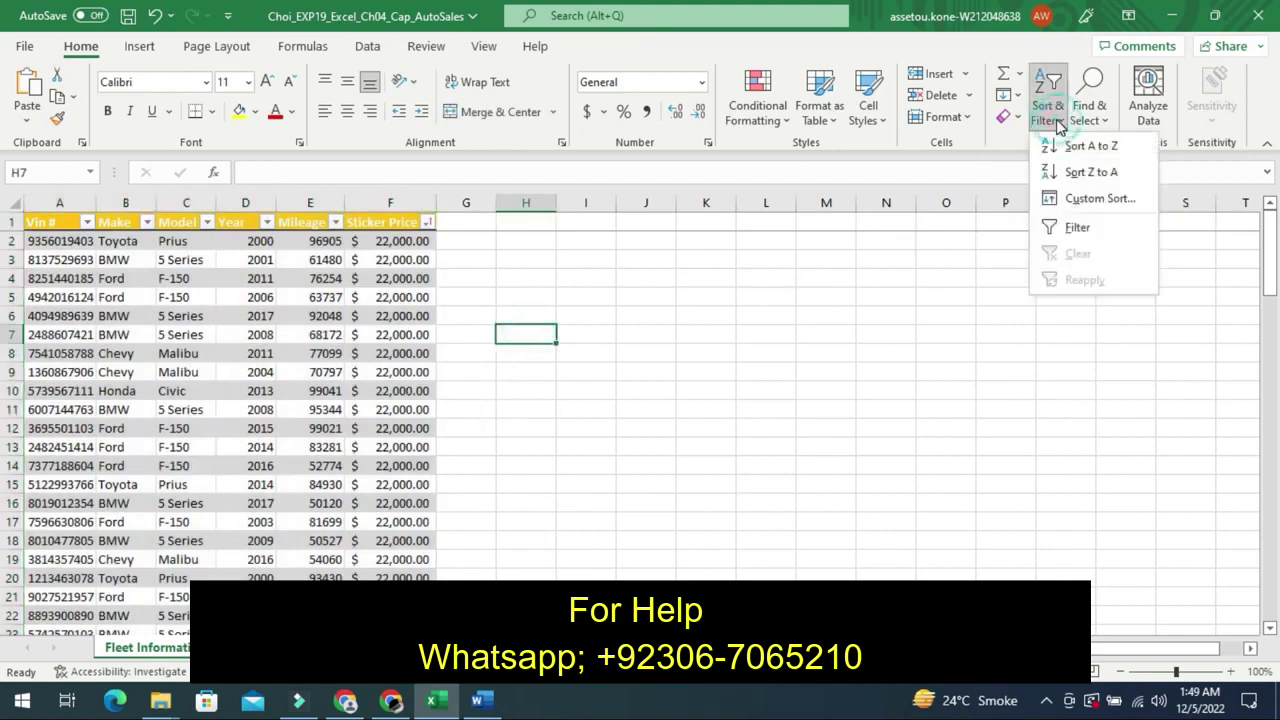
pyautogui.click(1070, 200)
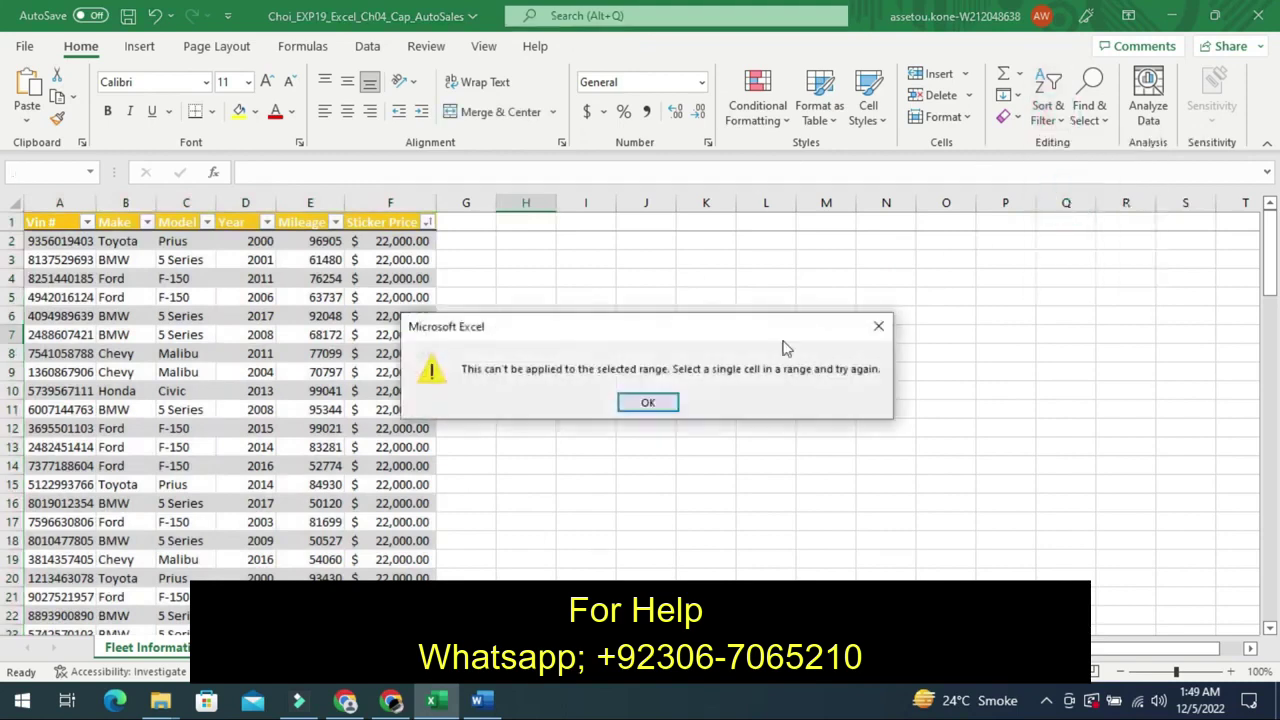
pyautogui.click(626, 403)
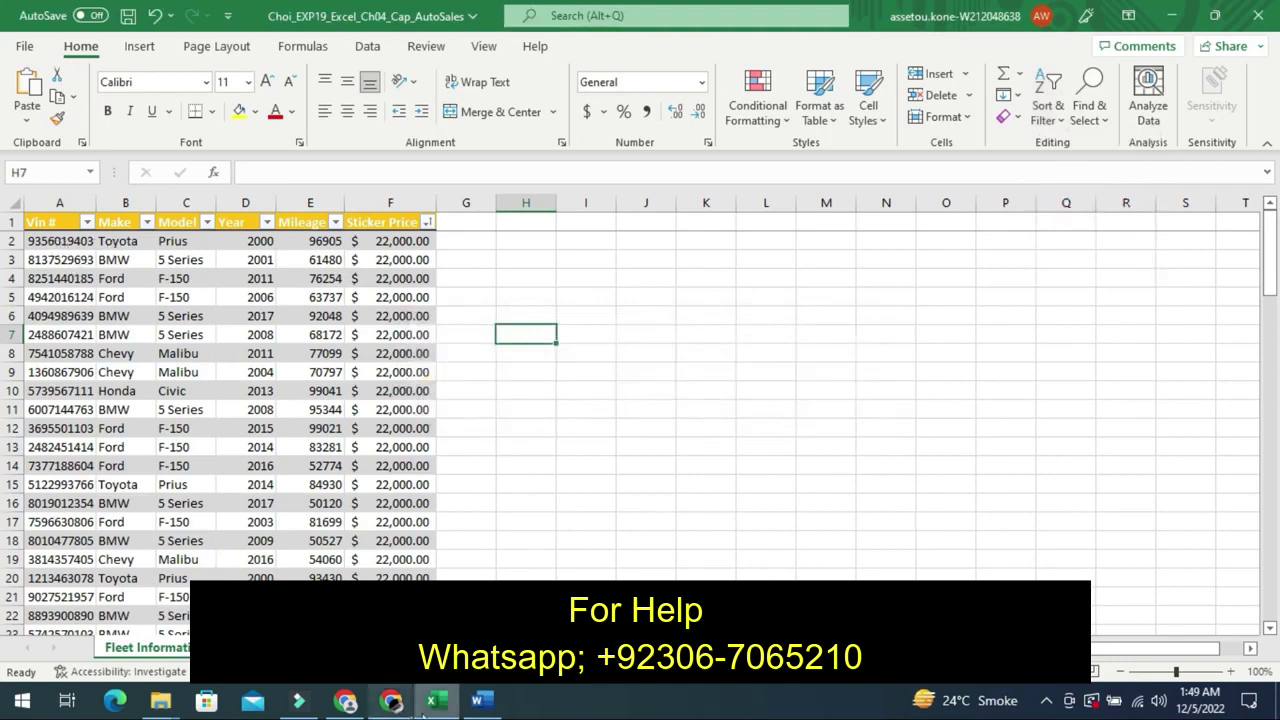
pyautogui.click(478, 702)
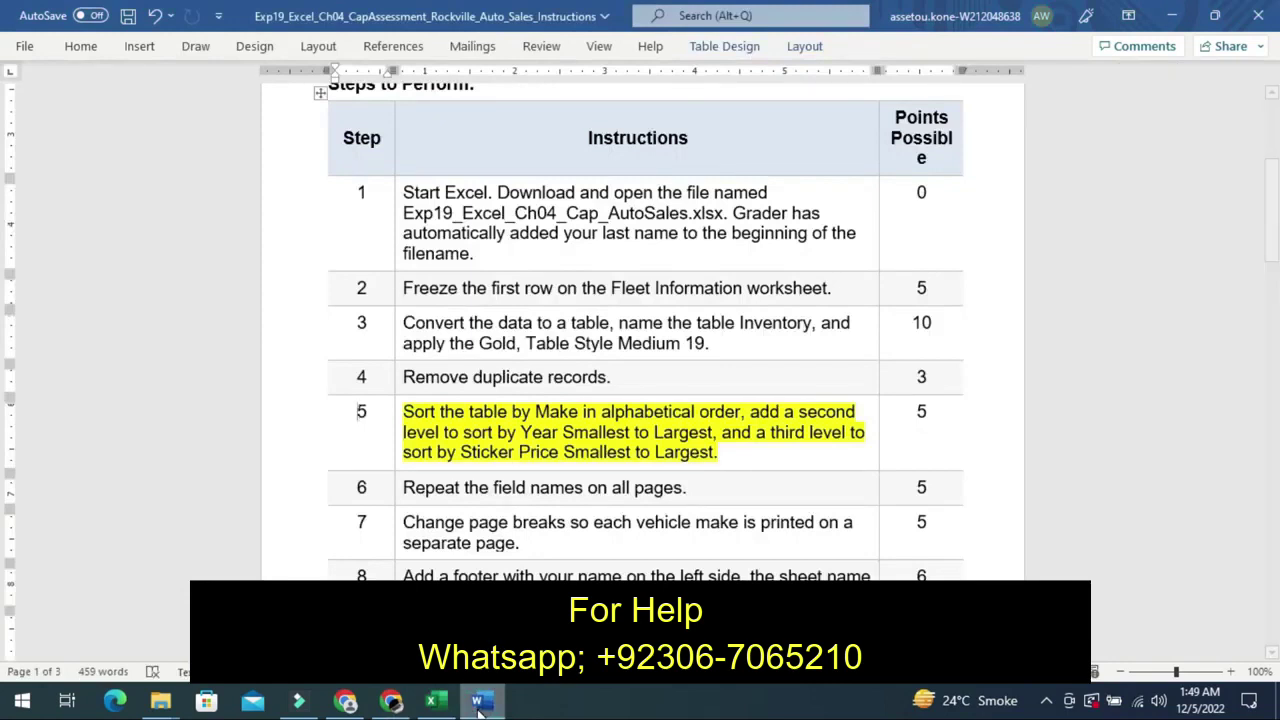
# - Back in Excel, sort the table by Year oldest to newest, then return to Word
pyautogui.click(433, 702)
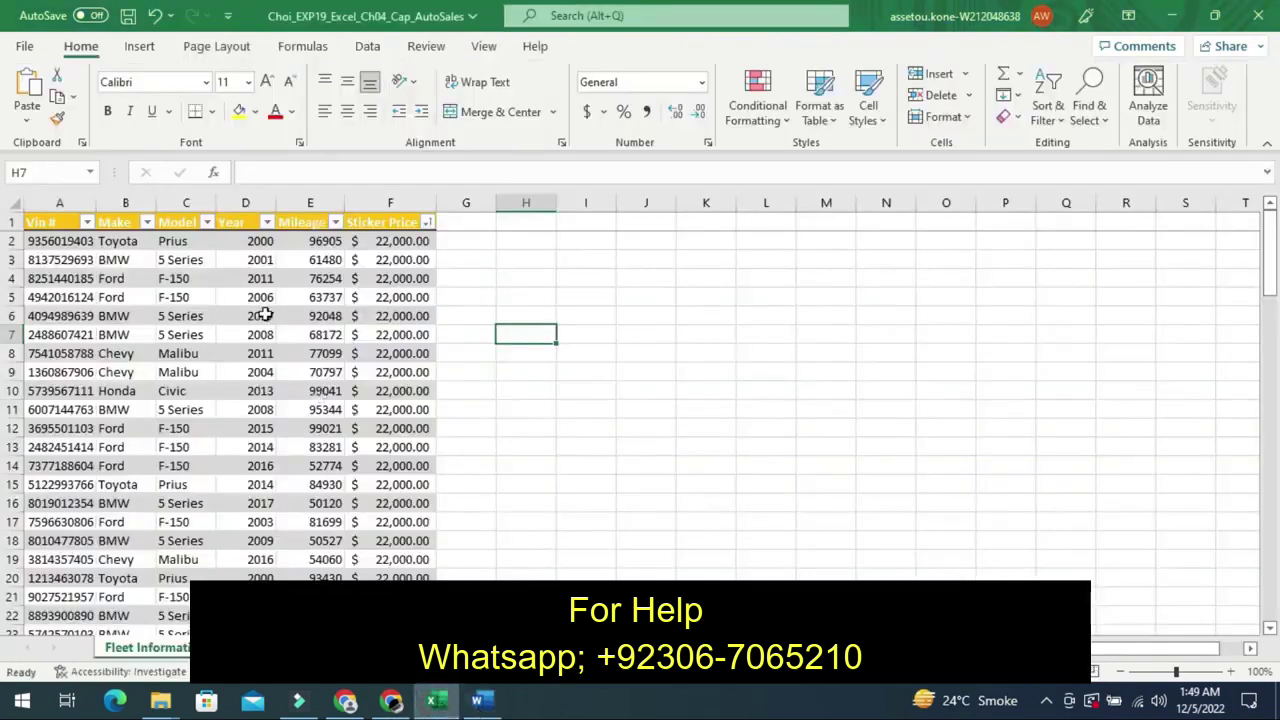
pyautogui.click(267, 224)
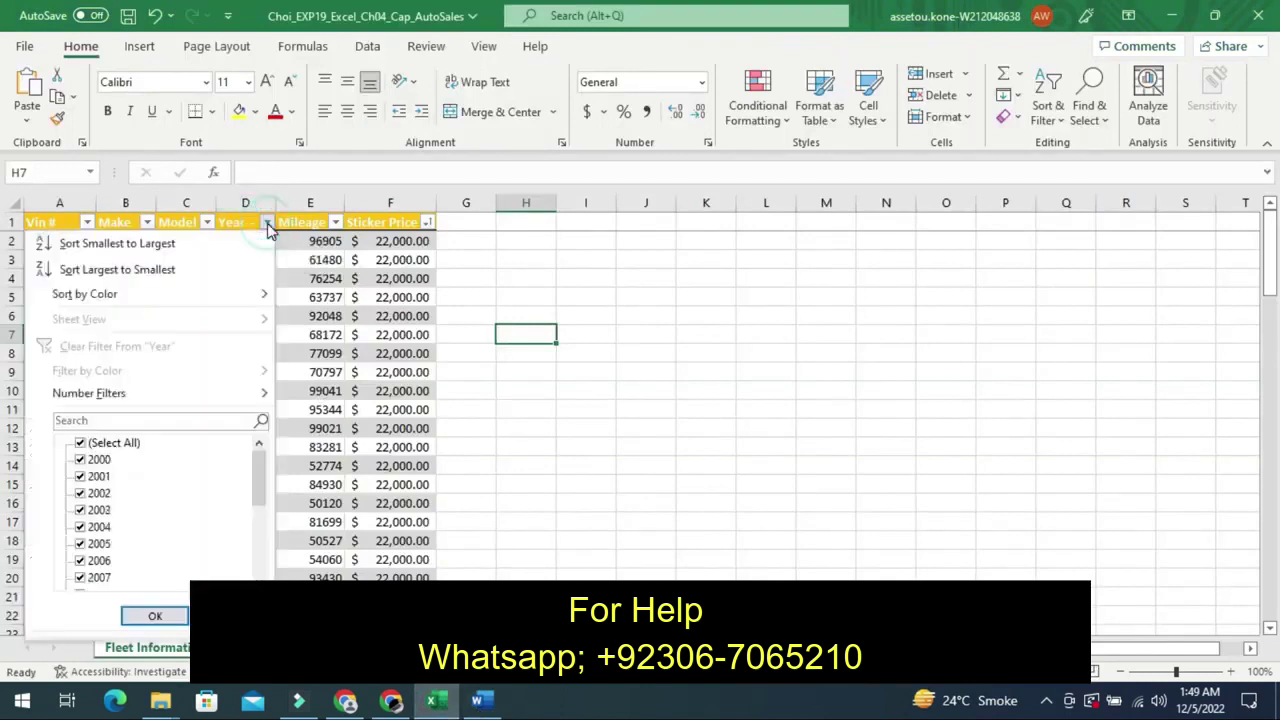
pyautogui.click(215, 244)
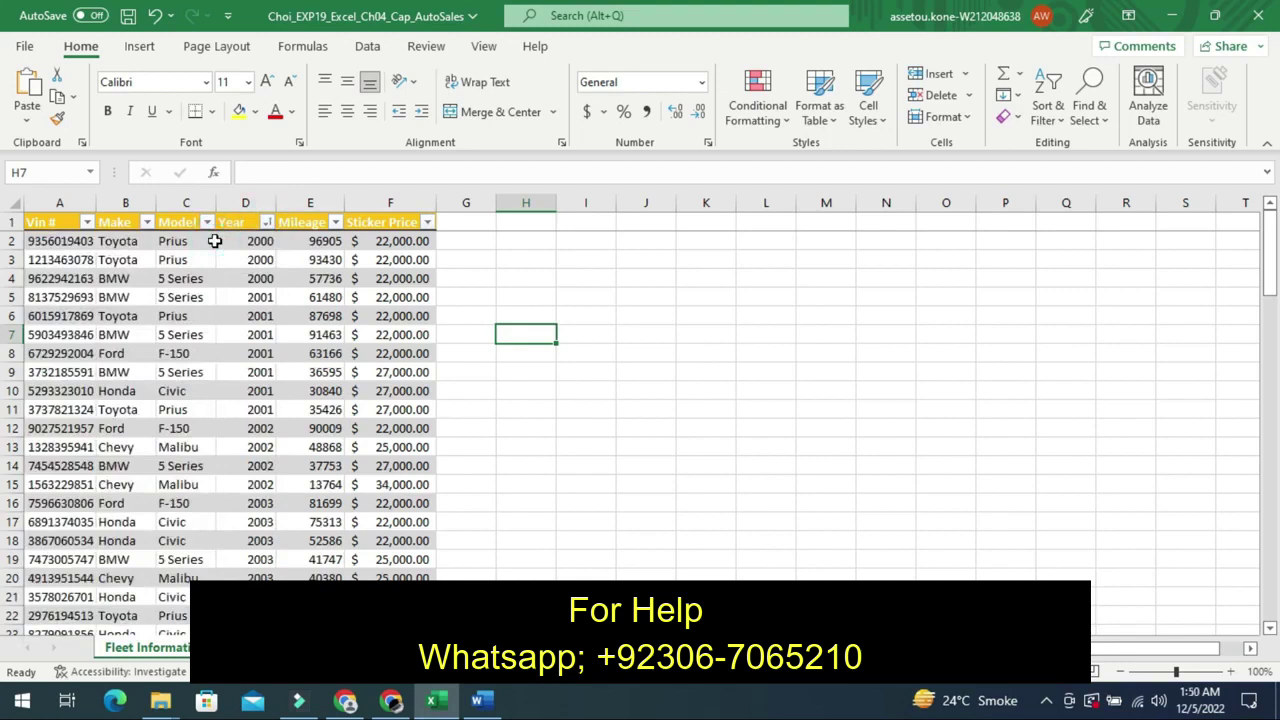
pyautogui.click(477, 700)
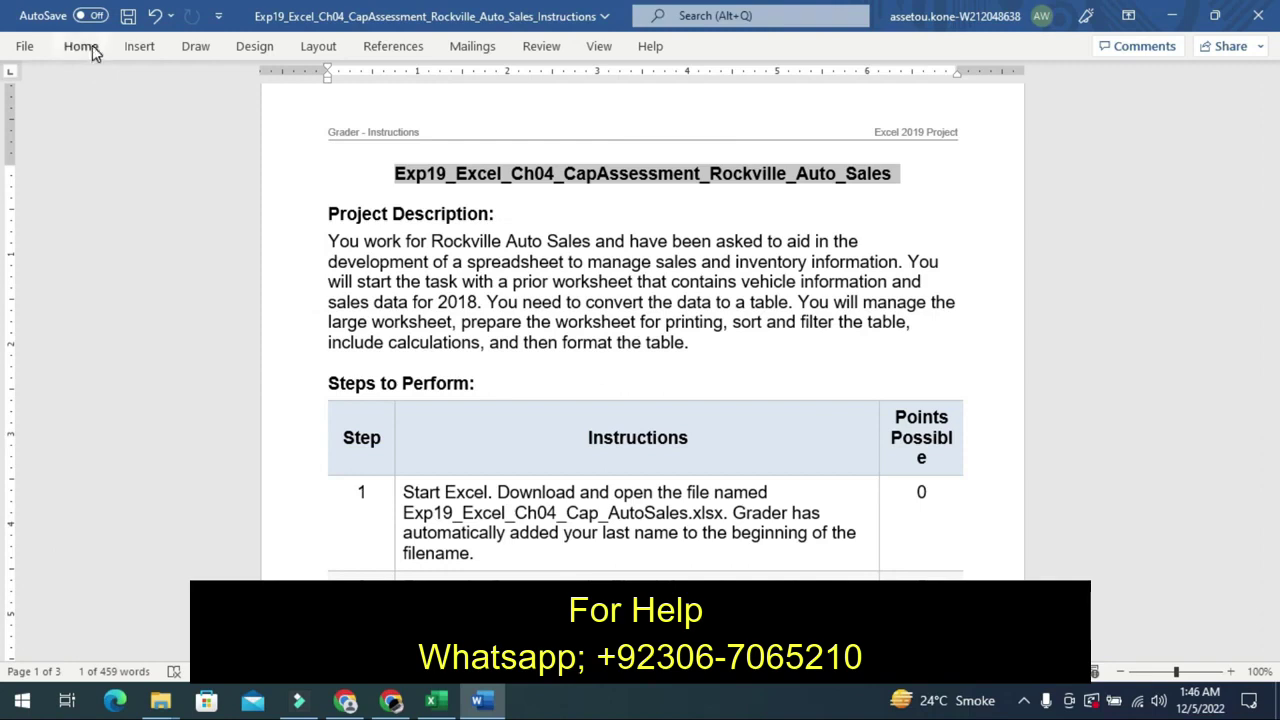
pyautogui.click(92, 46)
pyautogui.click(92, 48)
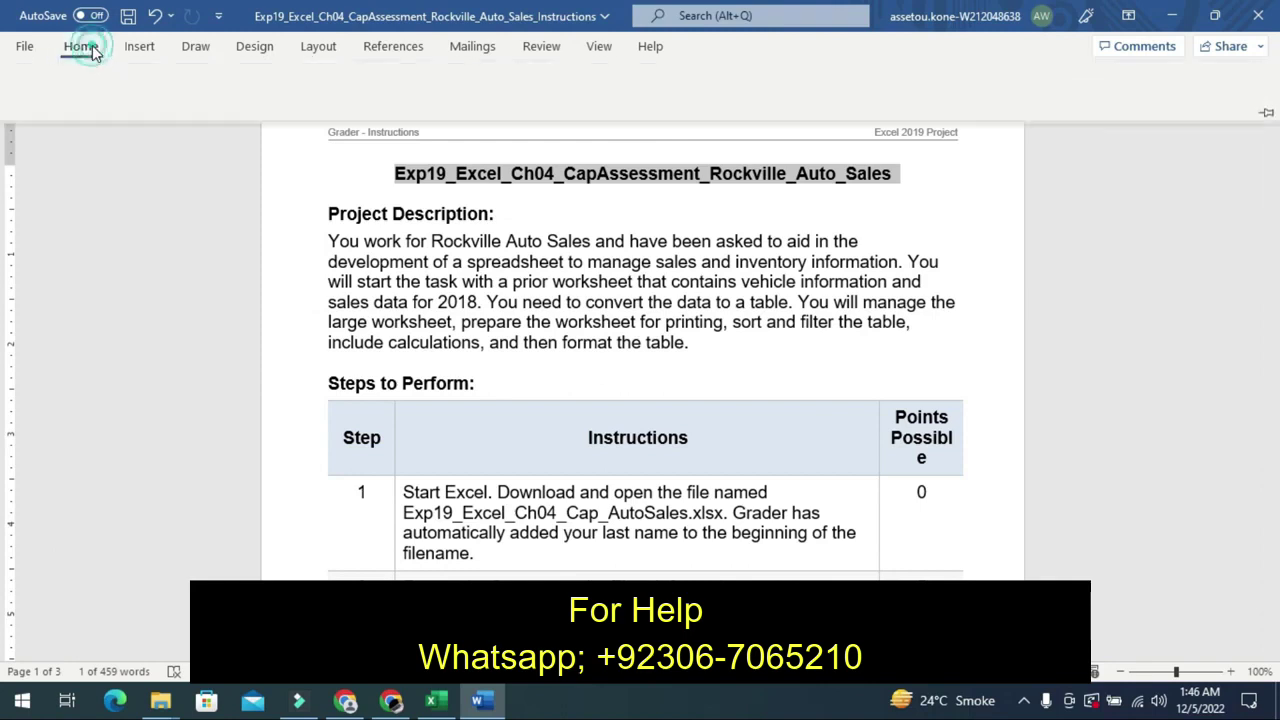
pyautogui.click(92, 50)
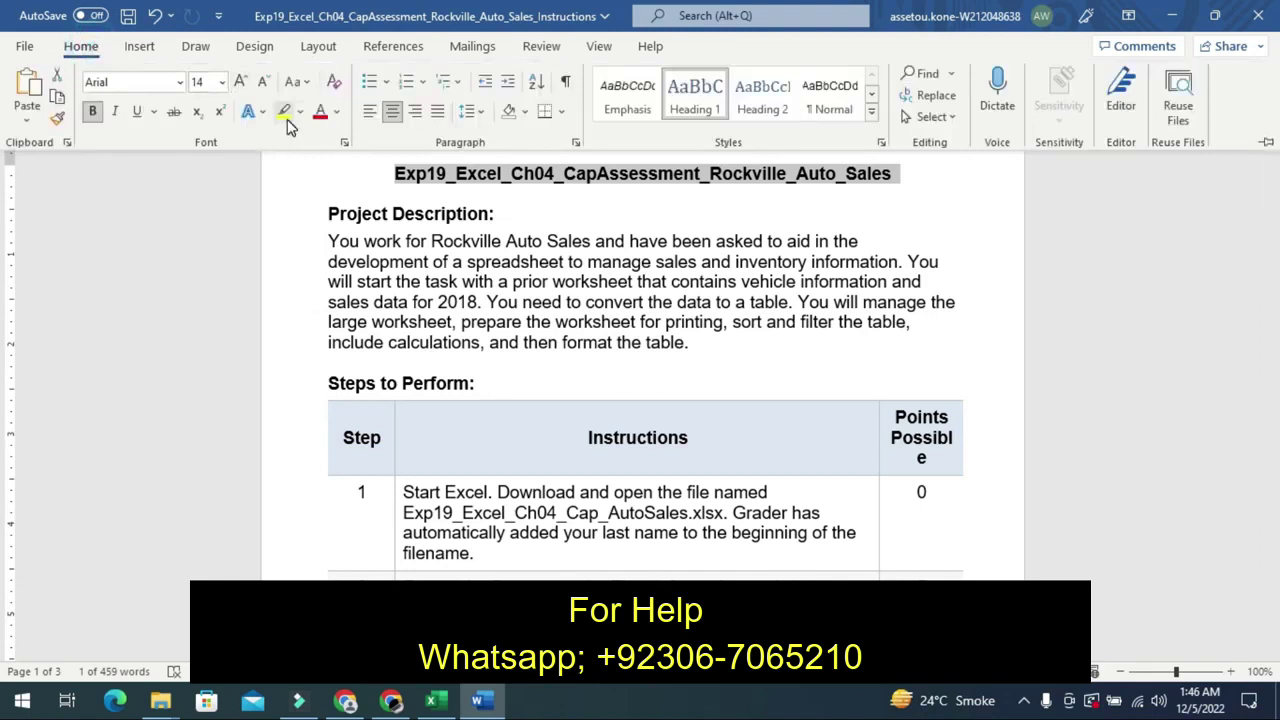
pyautogui.click(287, 119)
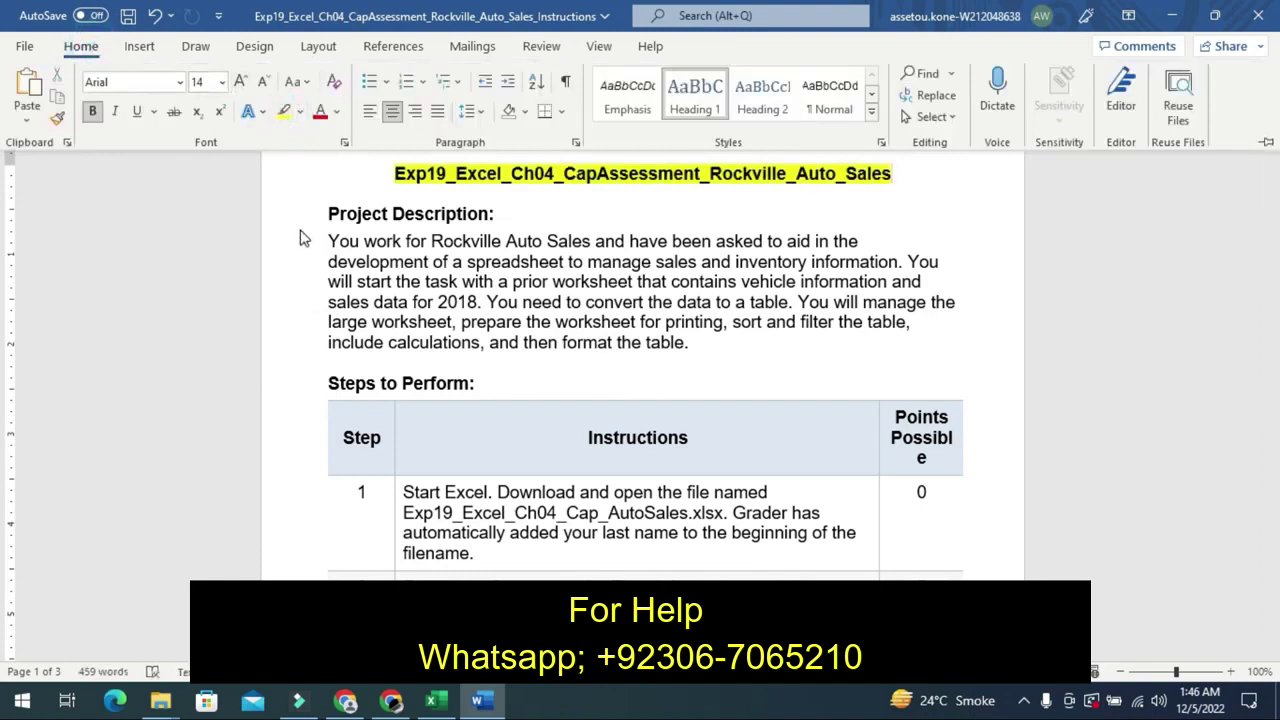
pyautogui.hotkey('ctrl', 'F1')
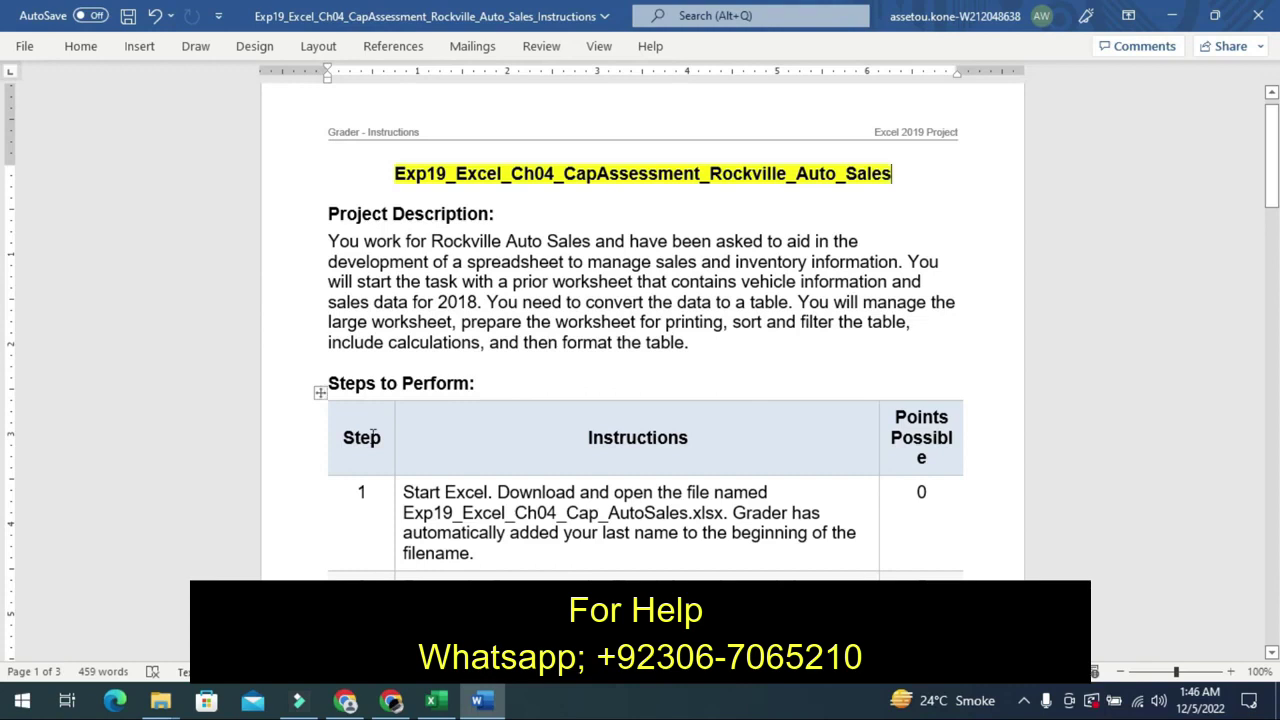
pyautogui.moveTo(396, 395)
pyautogui.hotkey('ctrl', 'z')
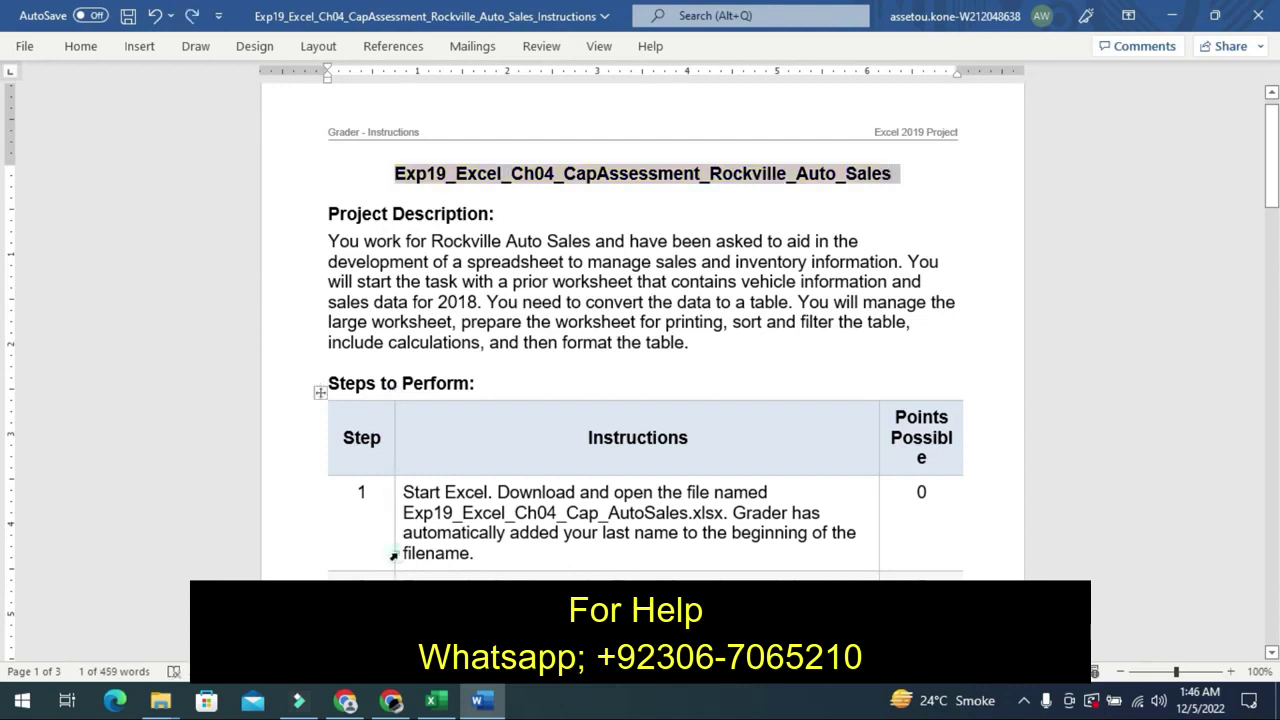
# - Highlight step 1's instruction about opening Exp19_Excel_Ch04_Cap_AutoSales.xlsx in yellow
pyautogui.click(393, 556)
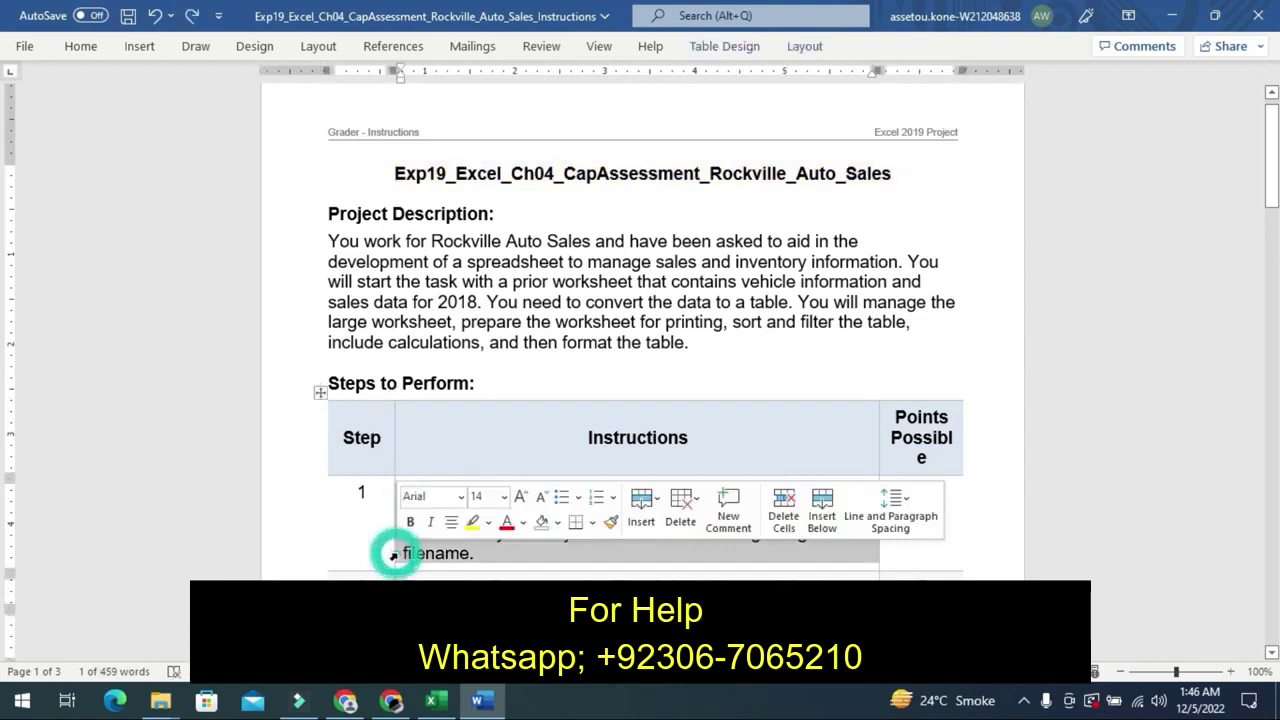
pyautogui.click(394, 555)
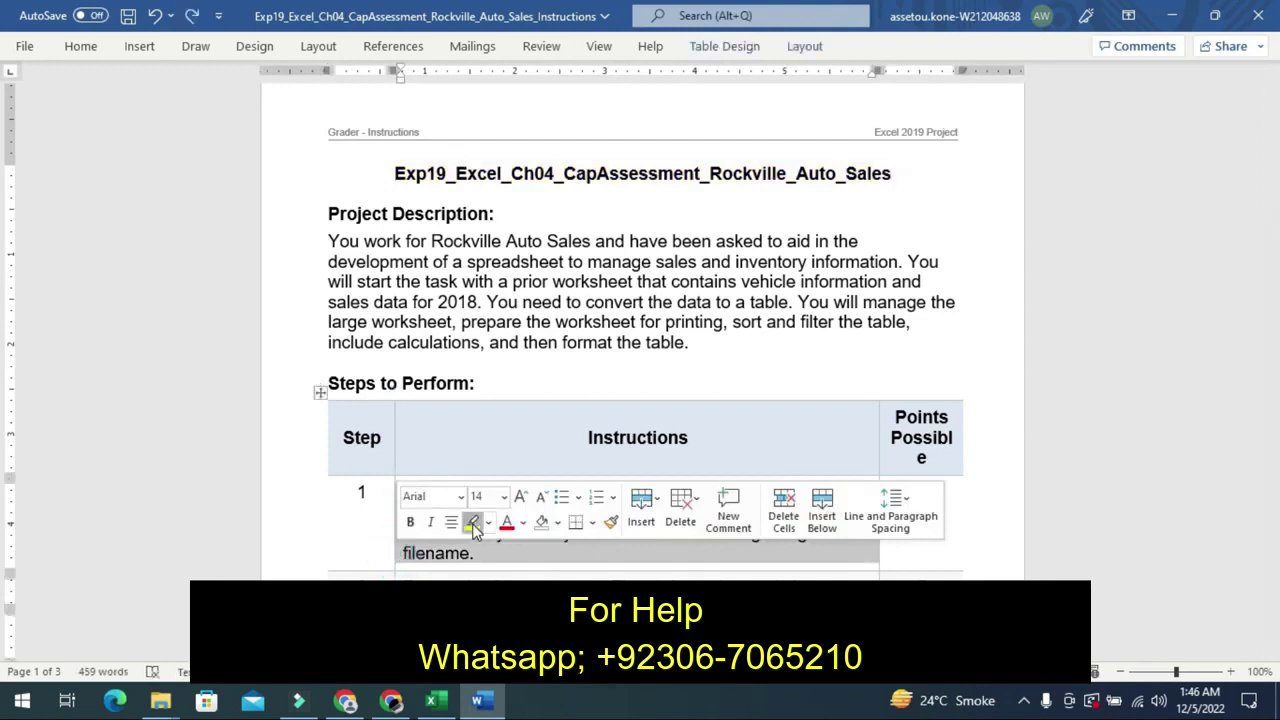
pyautogui.click(472, 522)
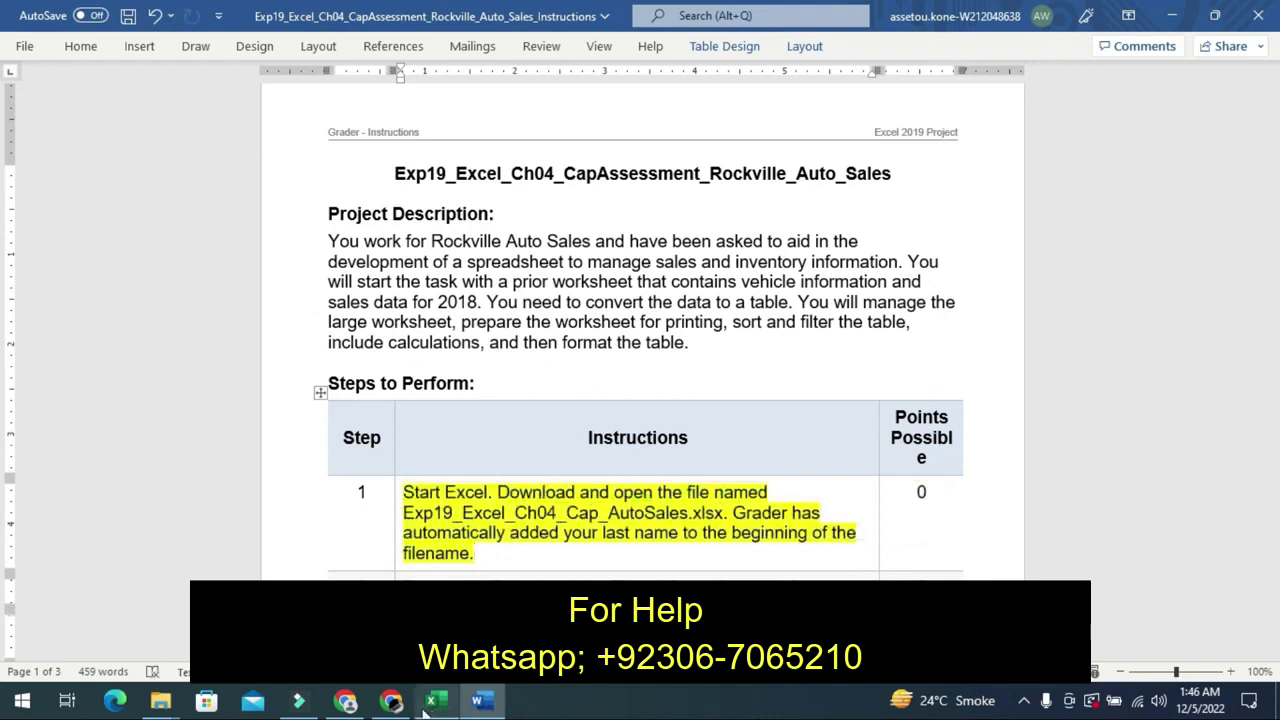
pyautogui.click(425, 708)
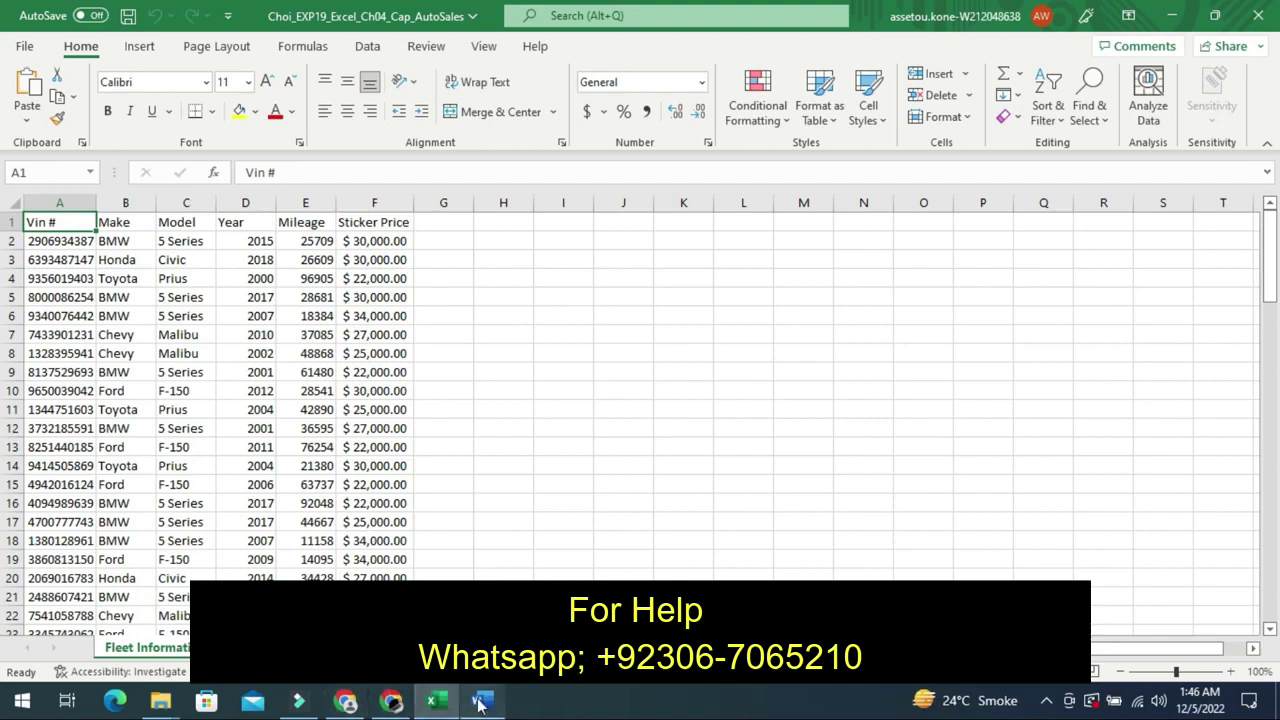
pyautogui.click(480, 704)
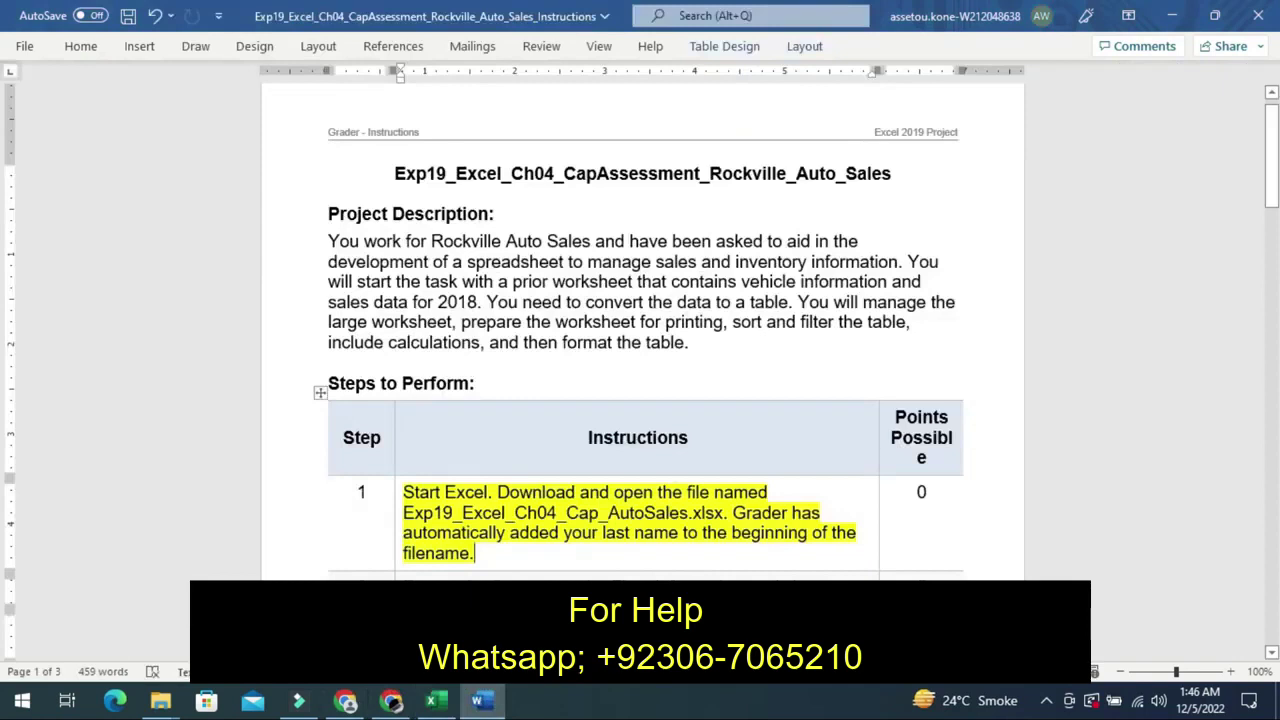
# - Undo step 1's yellow highlight and highlight the step 2 freeze-first-row instruction in yellow
pyautogui.hotkey('ctrl', 'z')
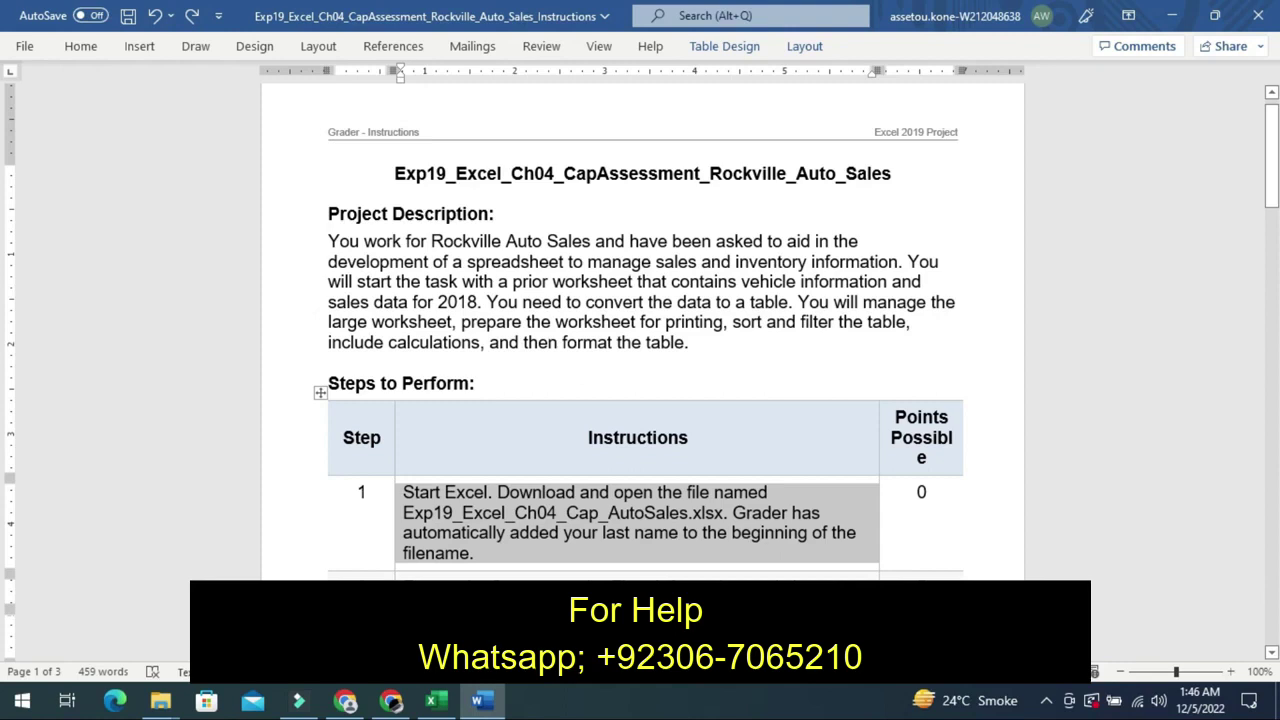
pyautogui.click(398, 578)
pyautogui.rightClick(398, 578)
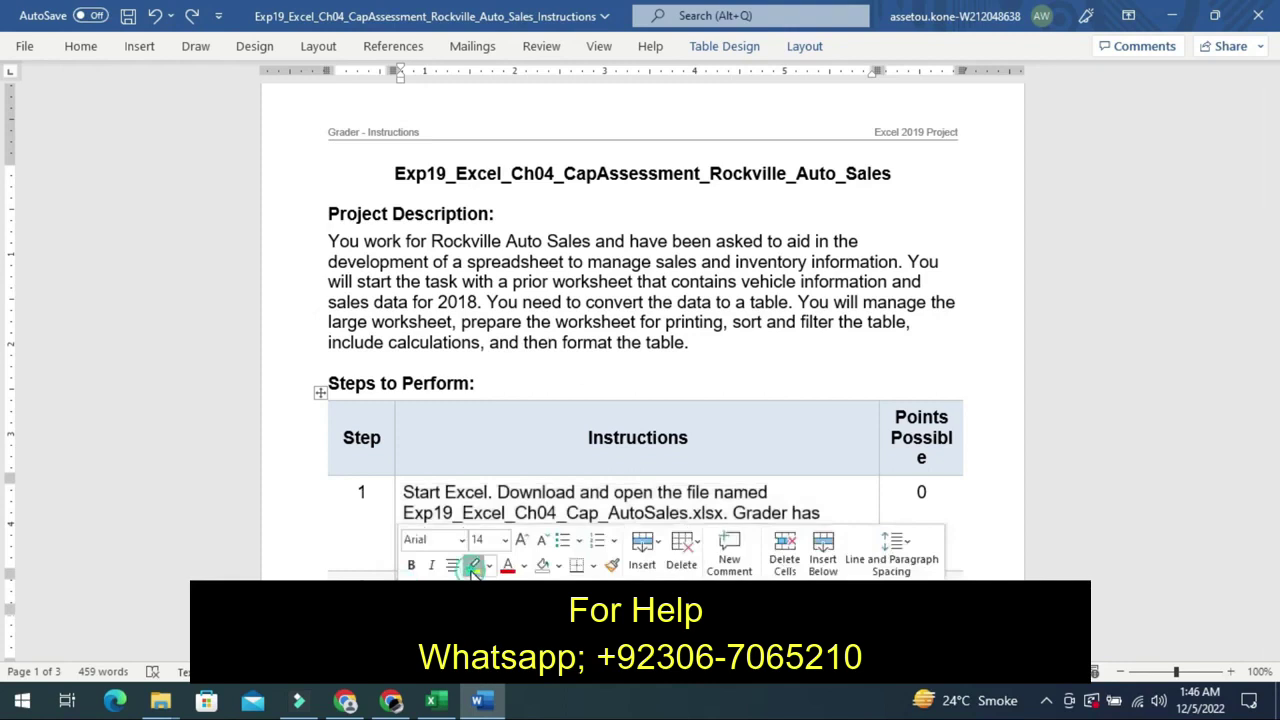
pyautogui.click(474, 567)
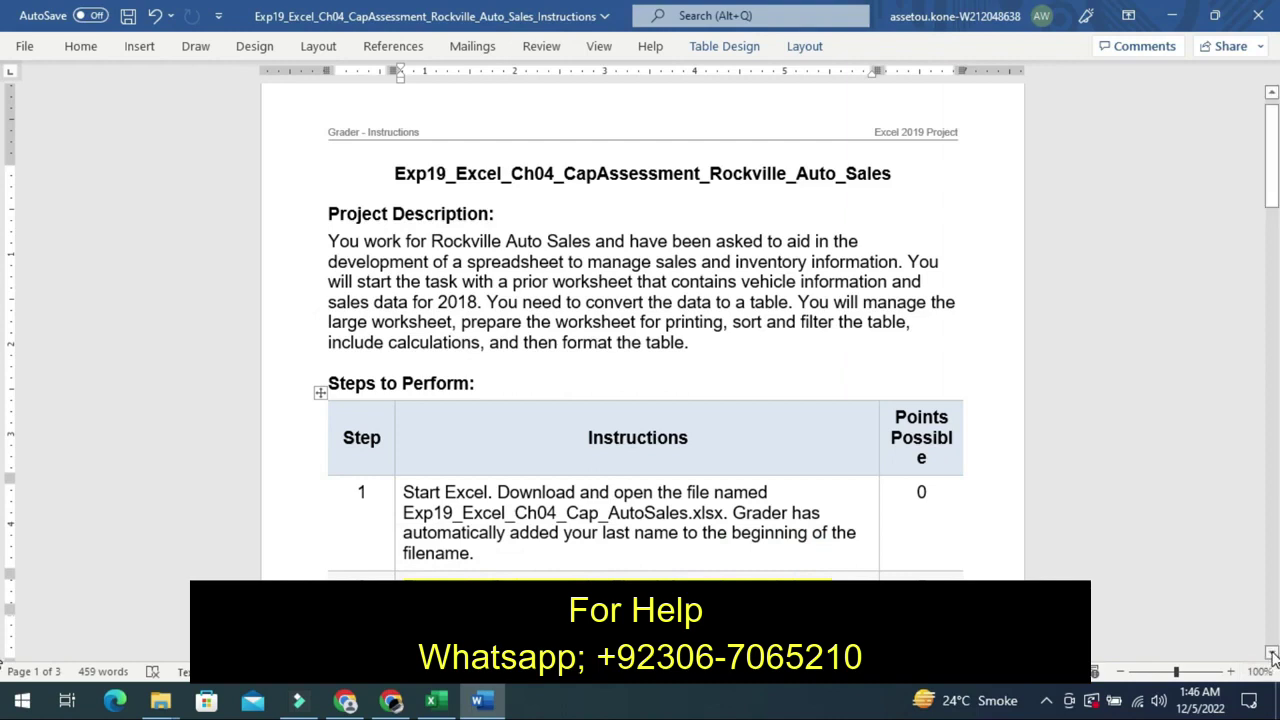
# - Scroll the Word instructions down until steps 3 through 7 of the table show
pyautogui.click(1272, 655)
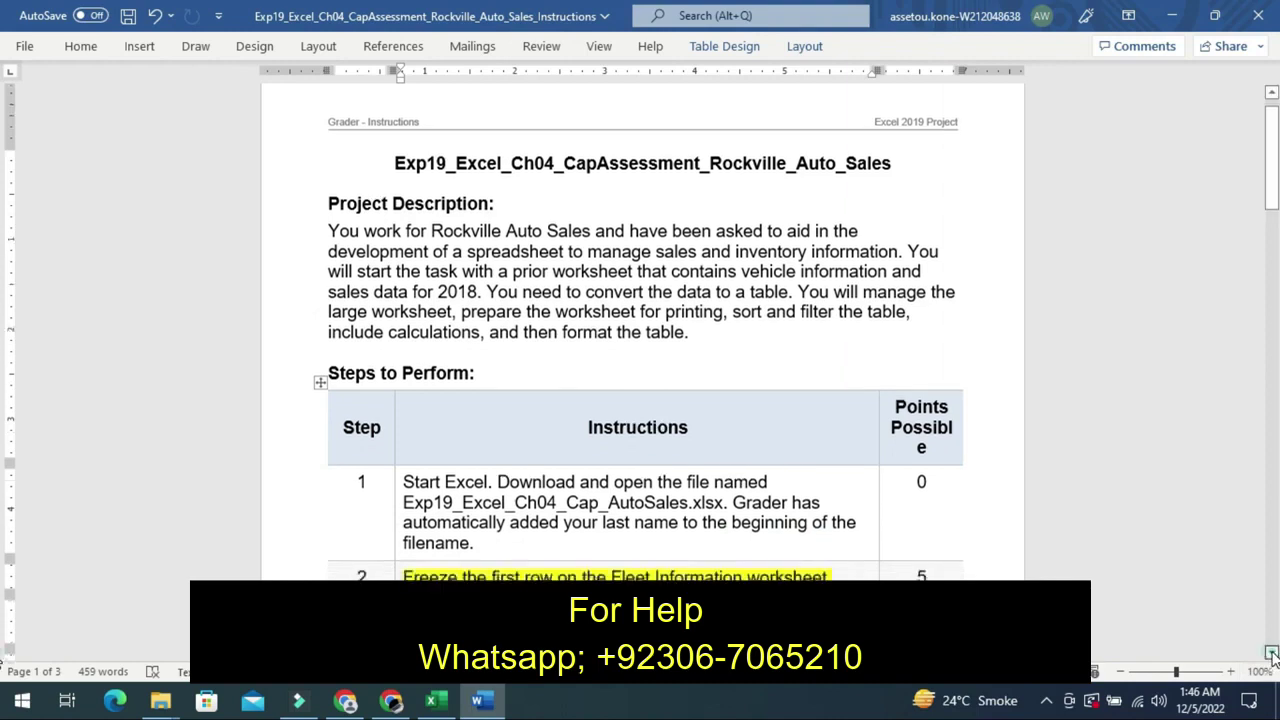
pyautogui.click(1272, 655)
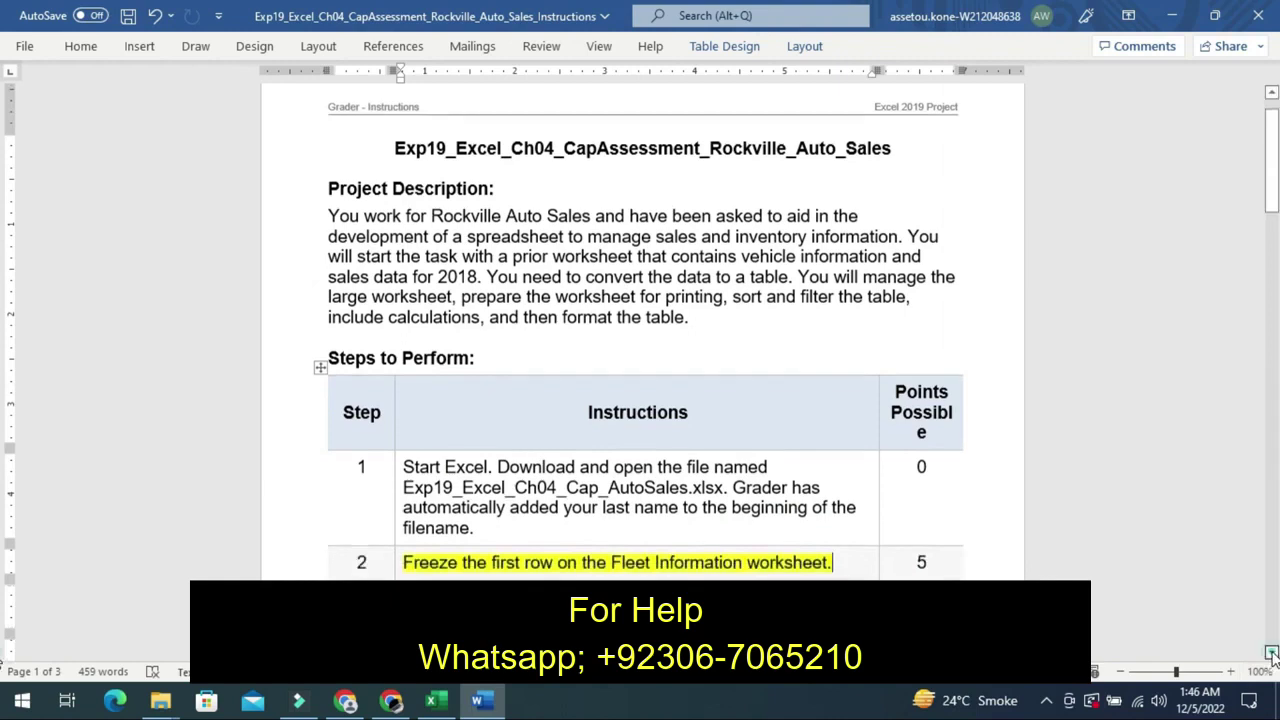
pyautogui.click(1272, 655)
pyautogui.click(1272, 655)
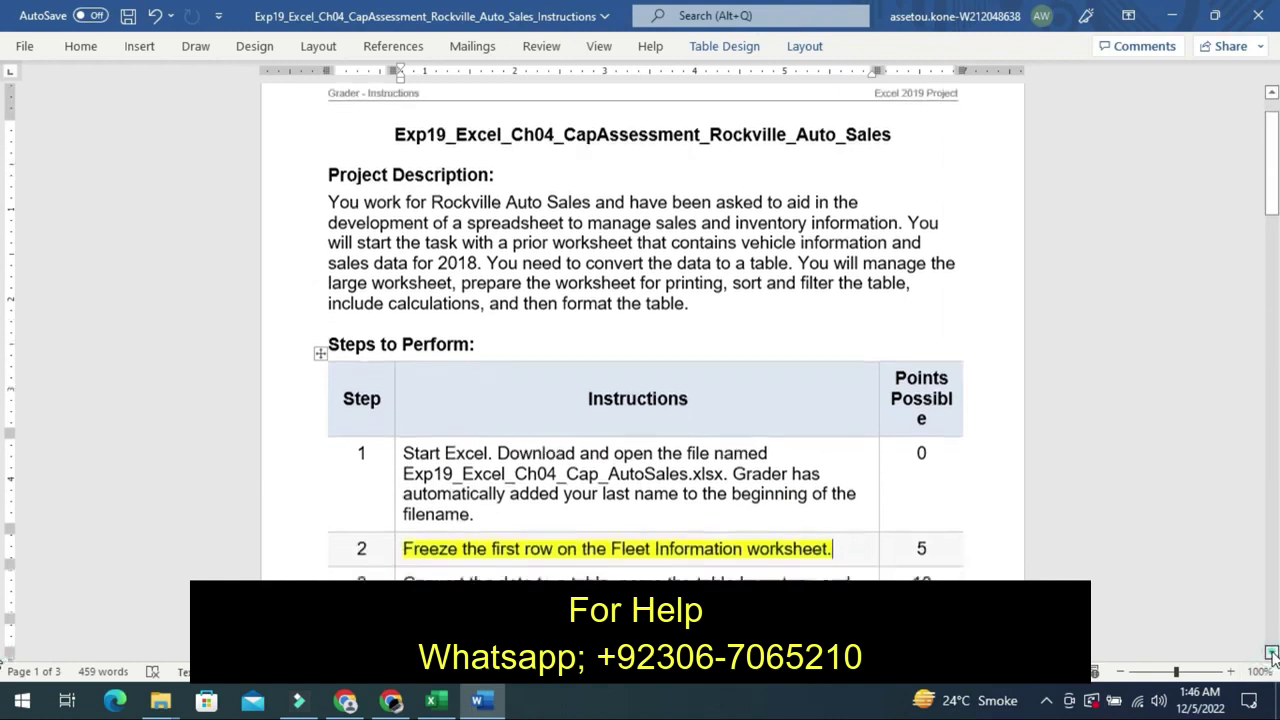
pyautogui.click(1272, 655)
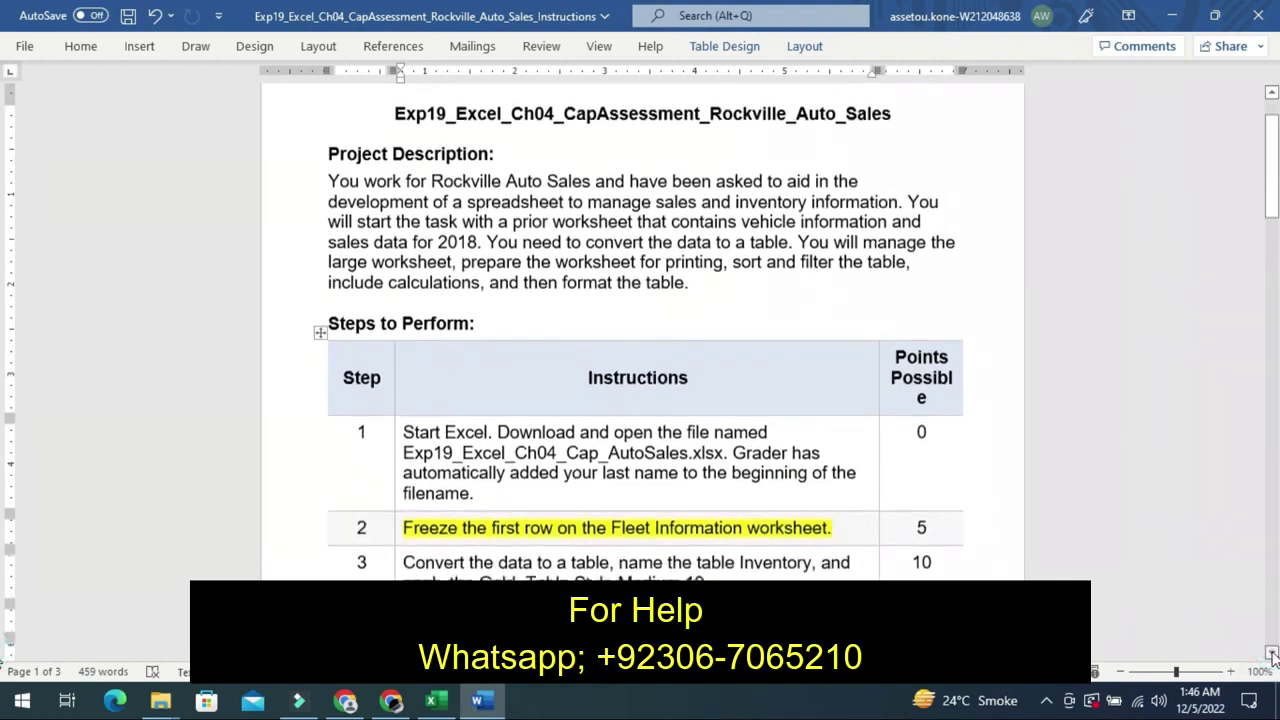
pyautogui.click(1272, 655)
pyautogui.click(1272, 655)
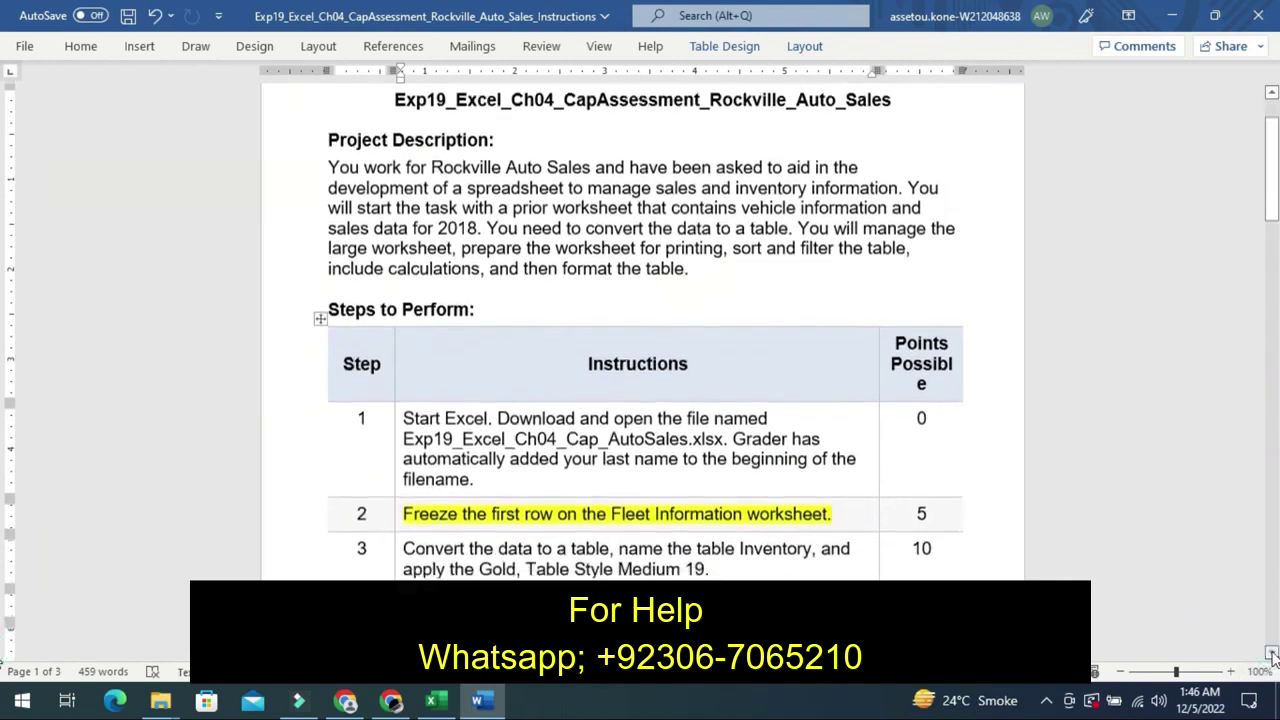
pyautogui.click(1272, 655)
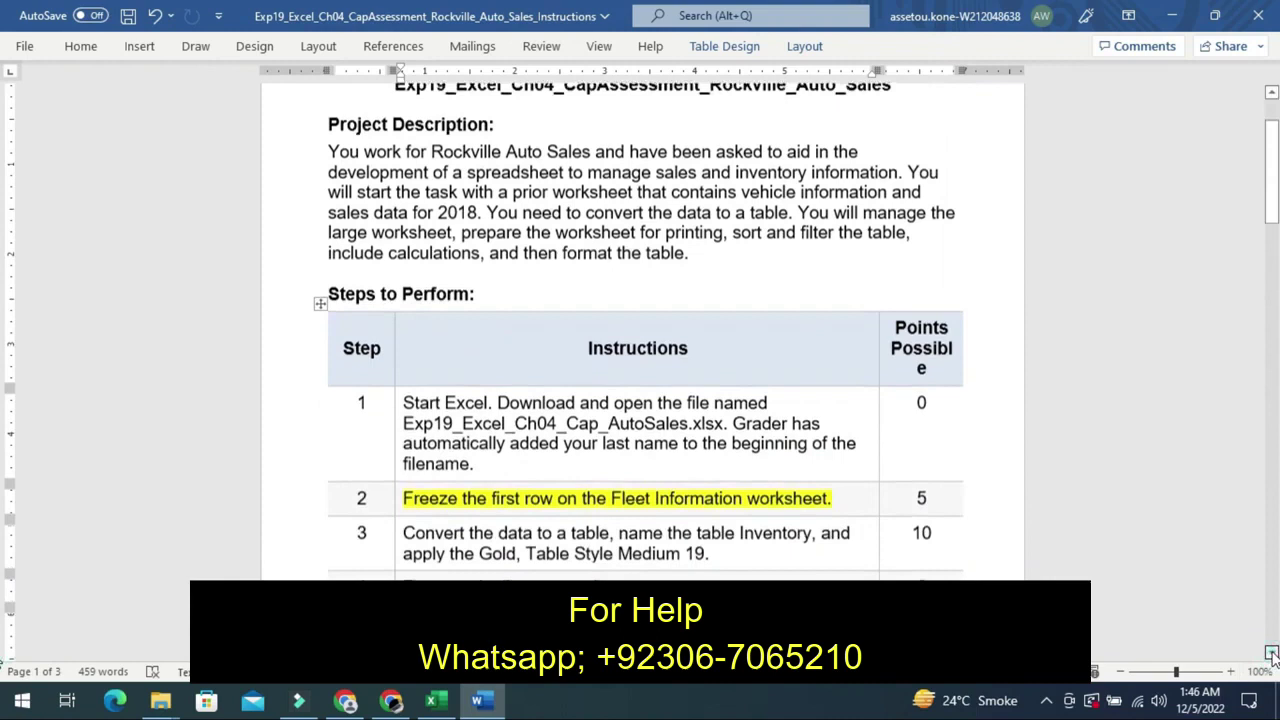
pyautogui.click(1272, 655)
pyautogui.click(1272, 655)
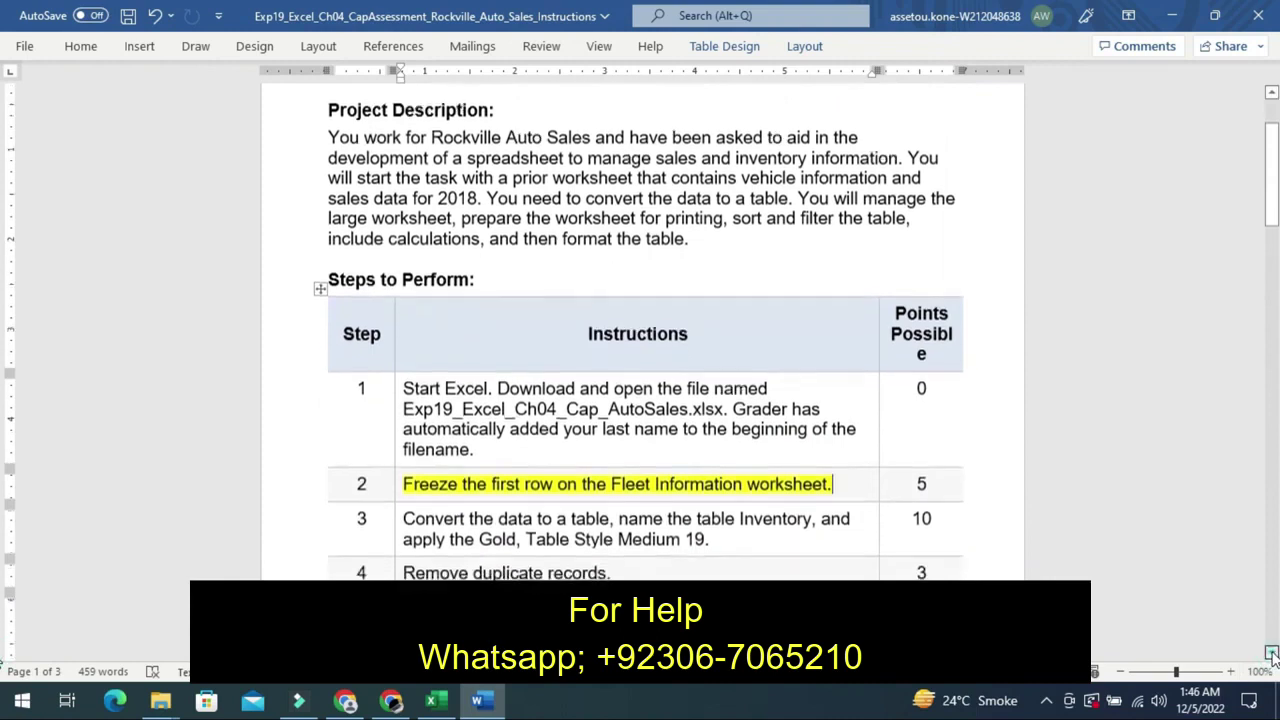
pyautogui.click(1272, 655)
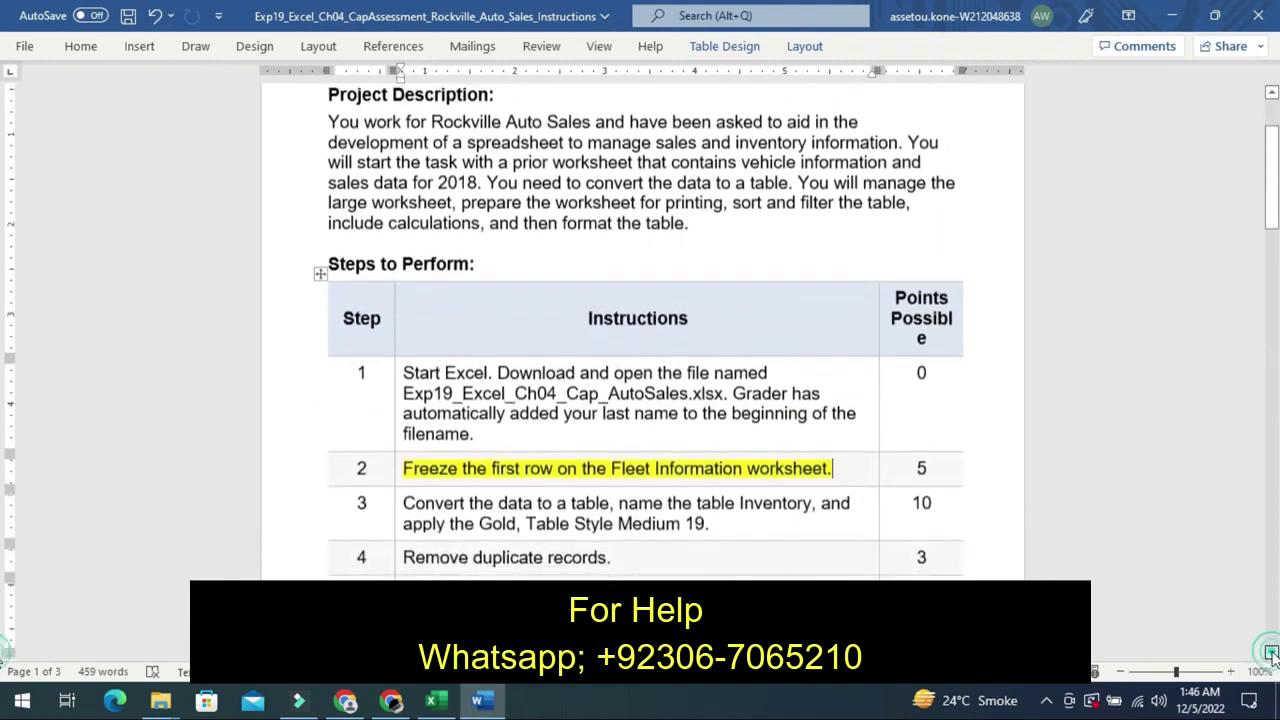
pyautogui.click(1272, 655)
pyautogui.click(1272, 655)
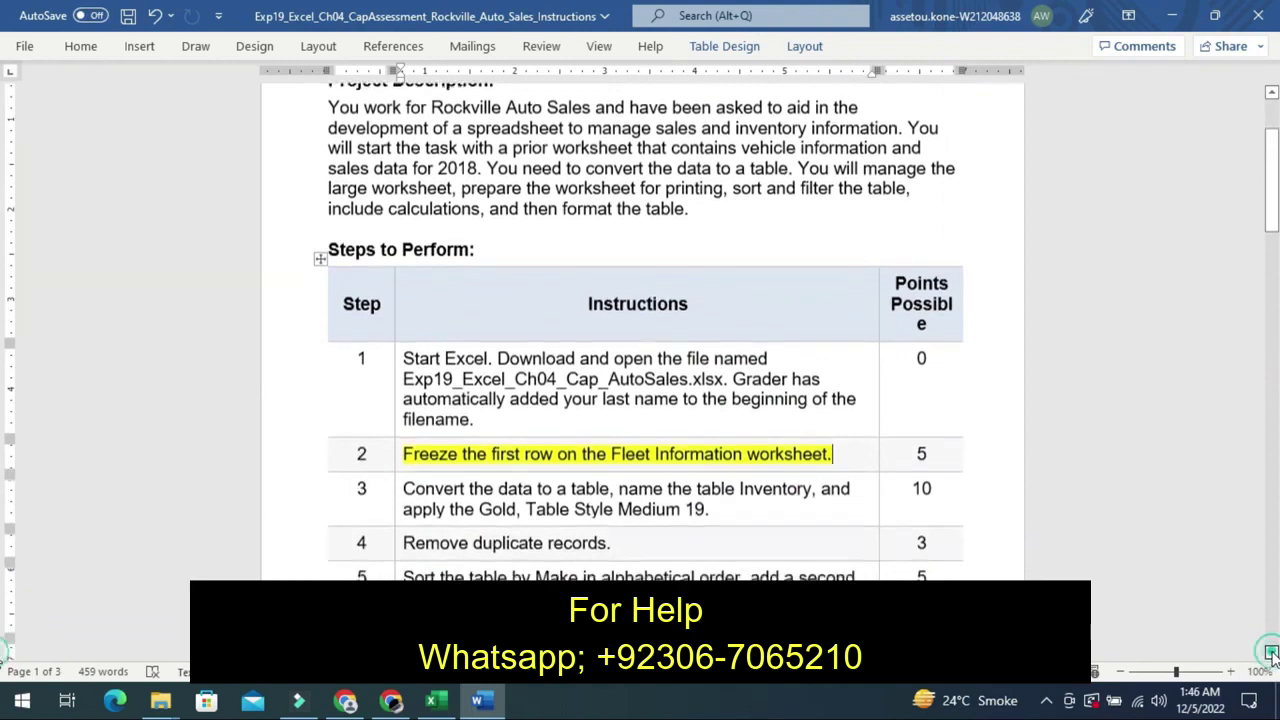
pyautogui.click(1272, 655)
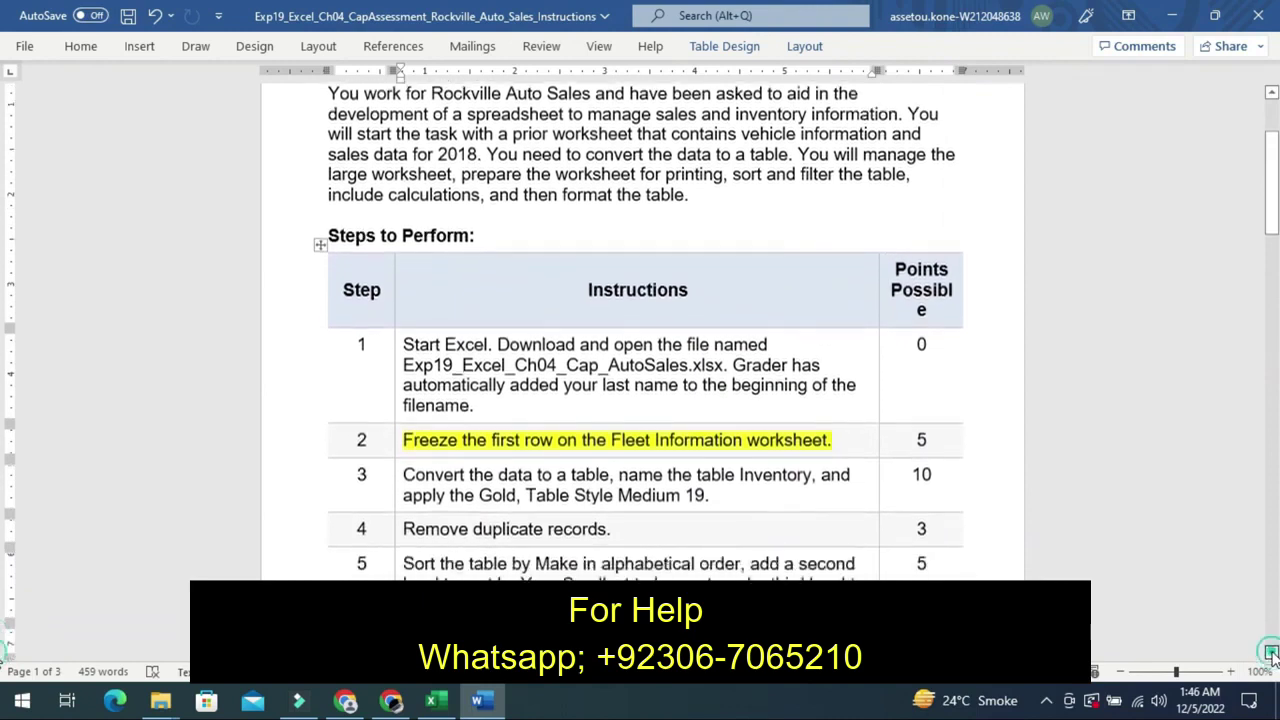
pyautogui.click(1272, 655)
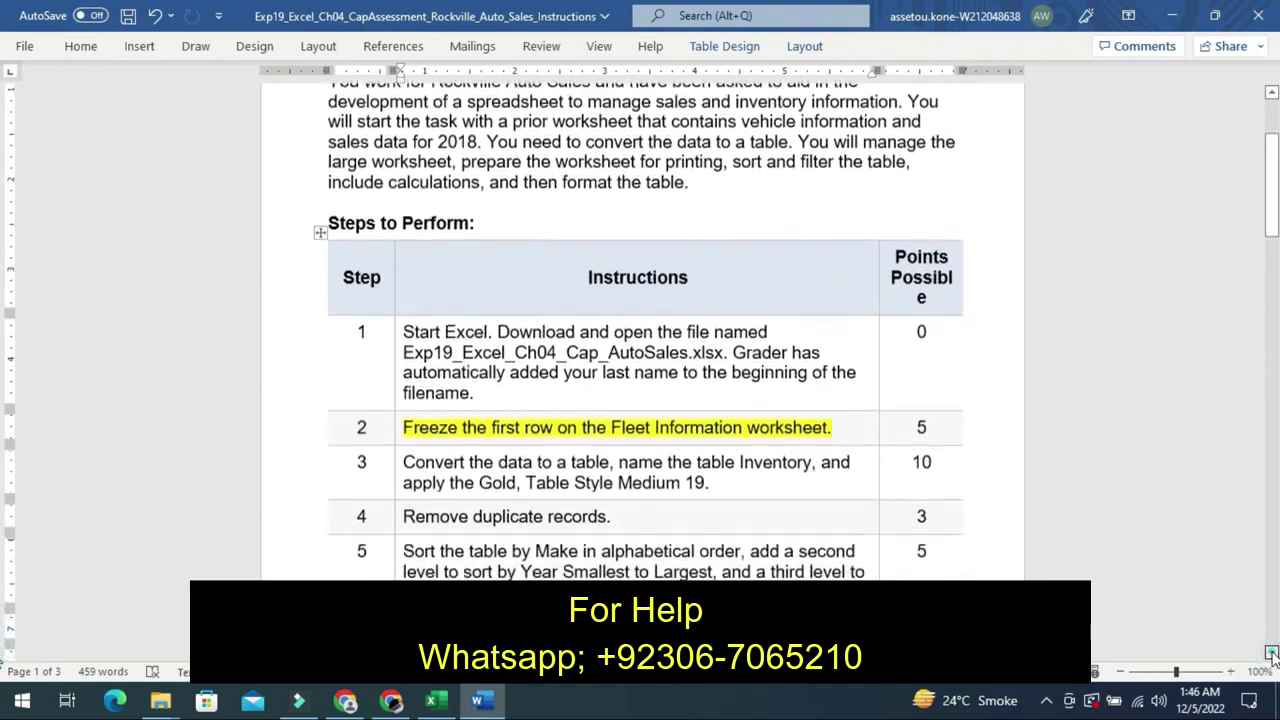
pyautogui.click(1272, 655)
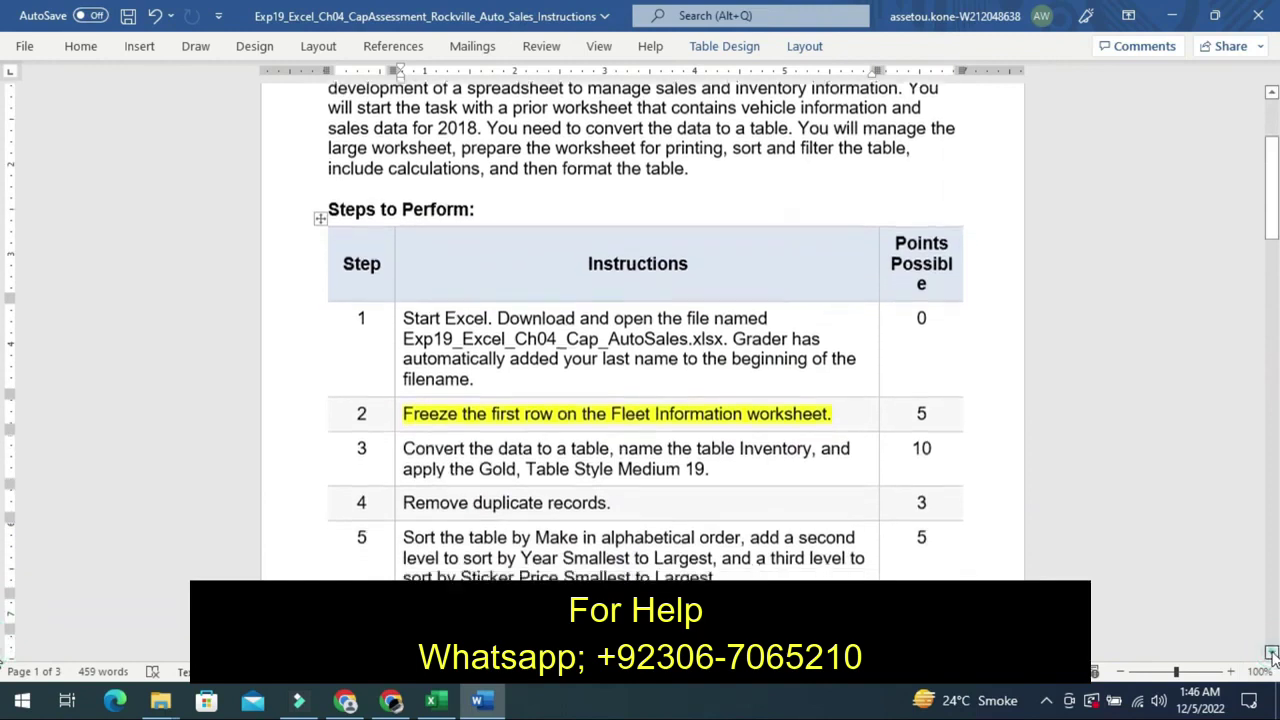
pyautogui.click(1272, 652)
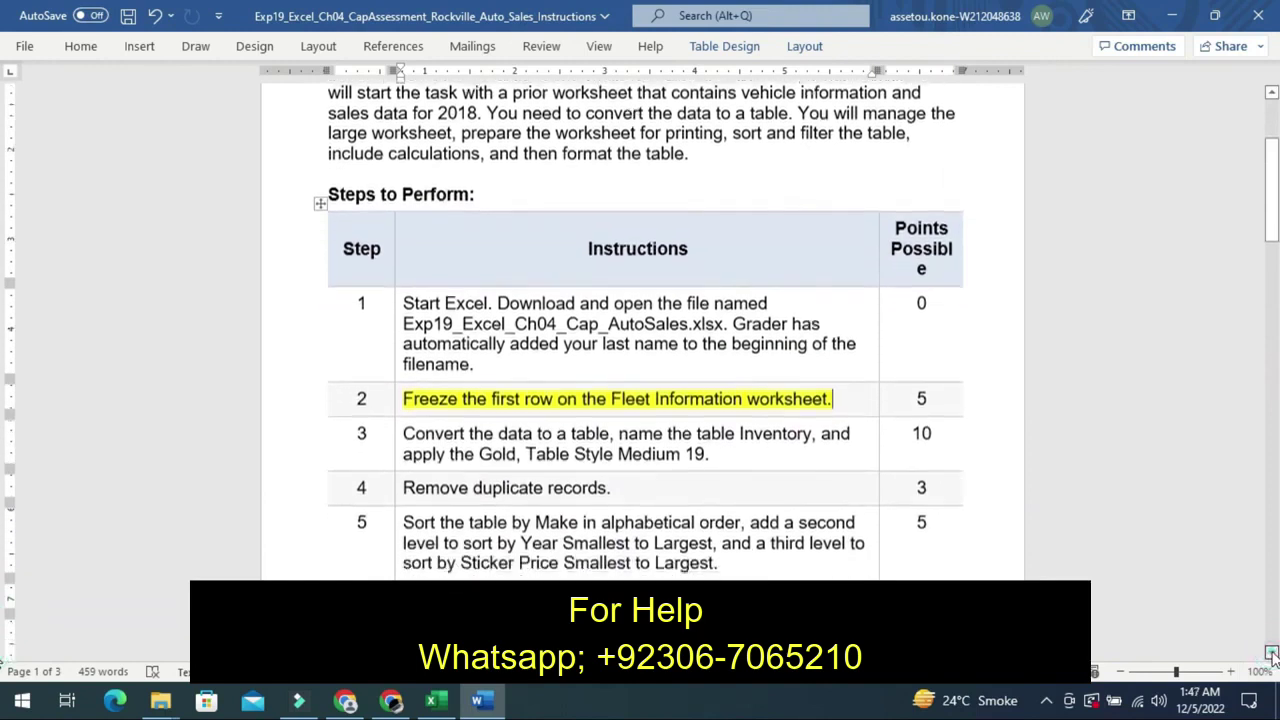
pyautogui.click(1272, 652)
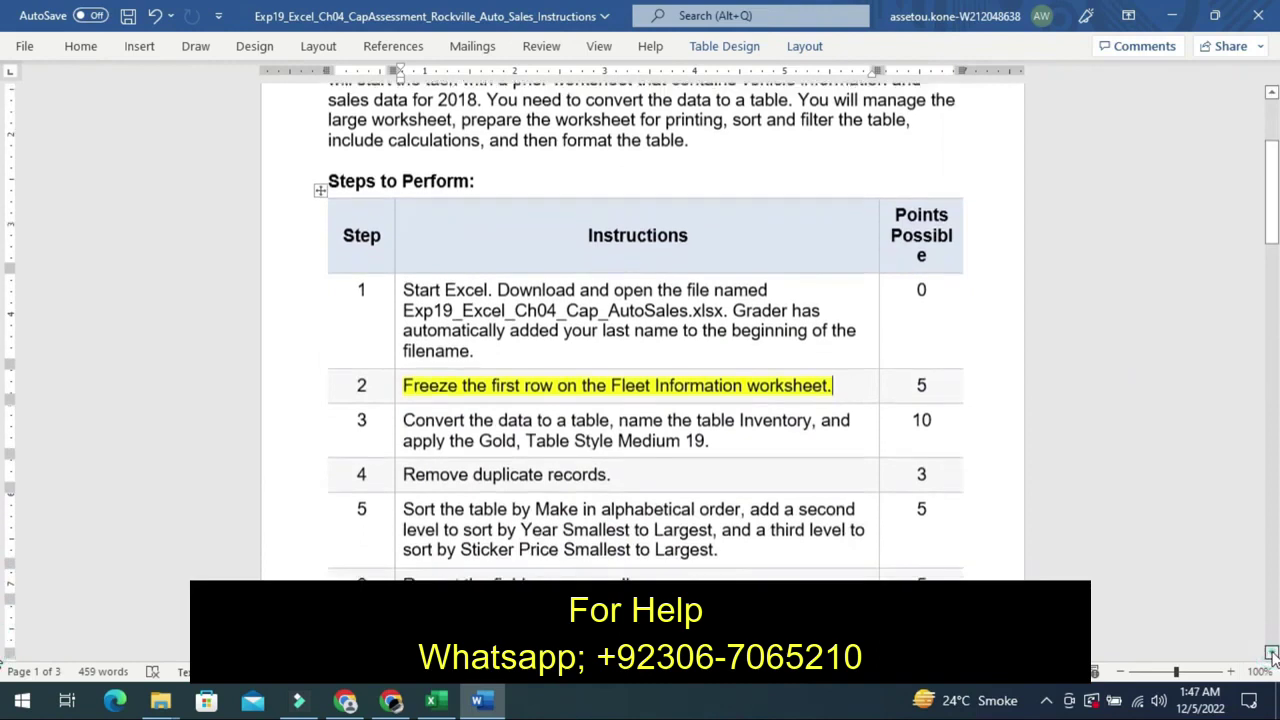
pyautogui.click(1272, 652)
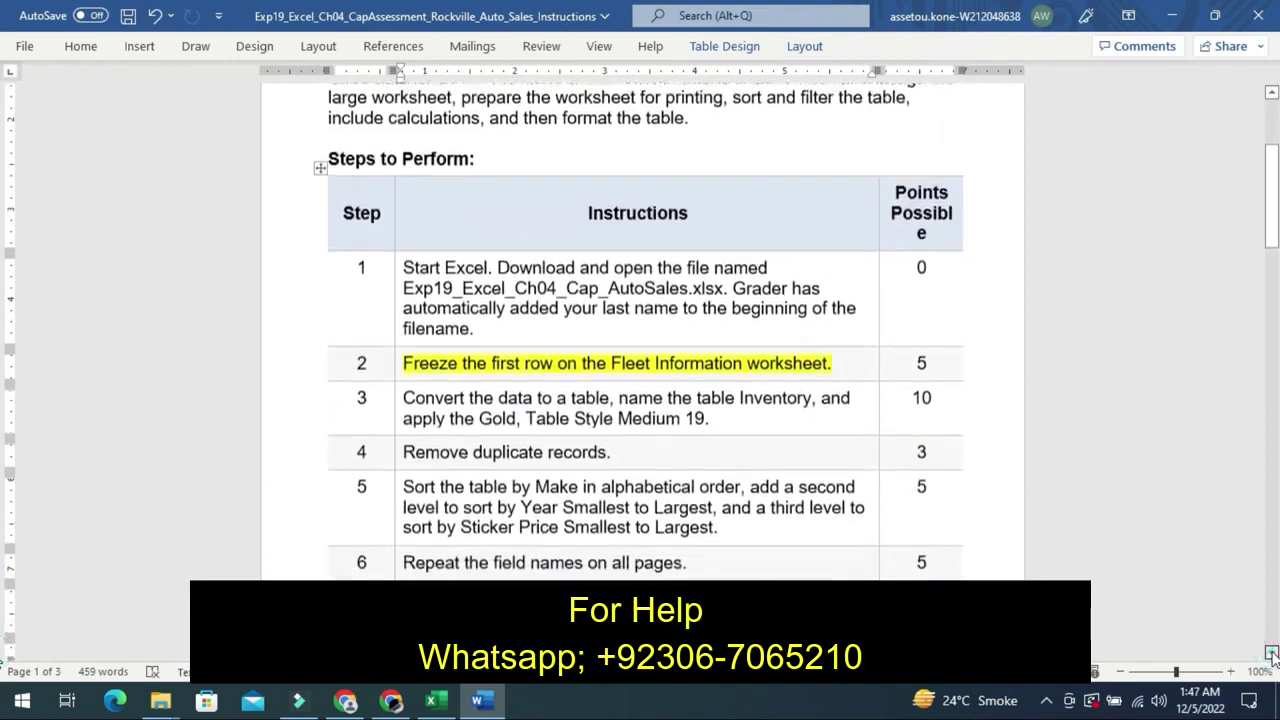
pyautogui.click(1272, 652)
pyautogui.click(1272, 652)
pyautogui.click(1272, 652)
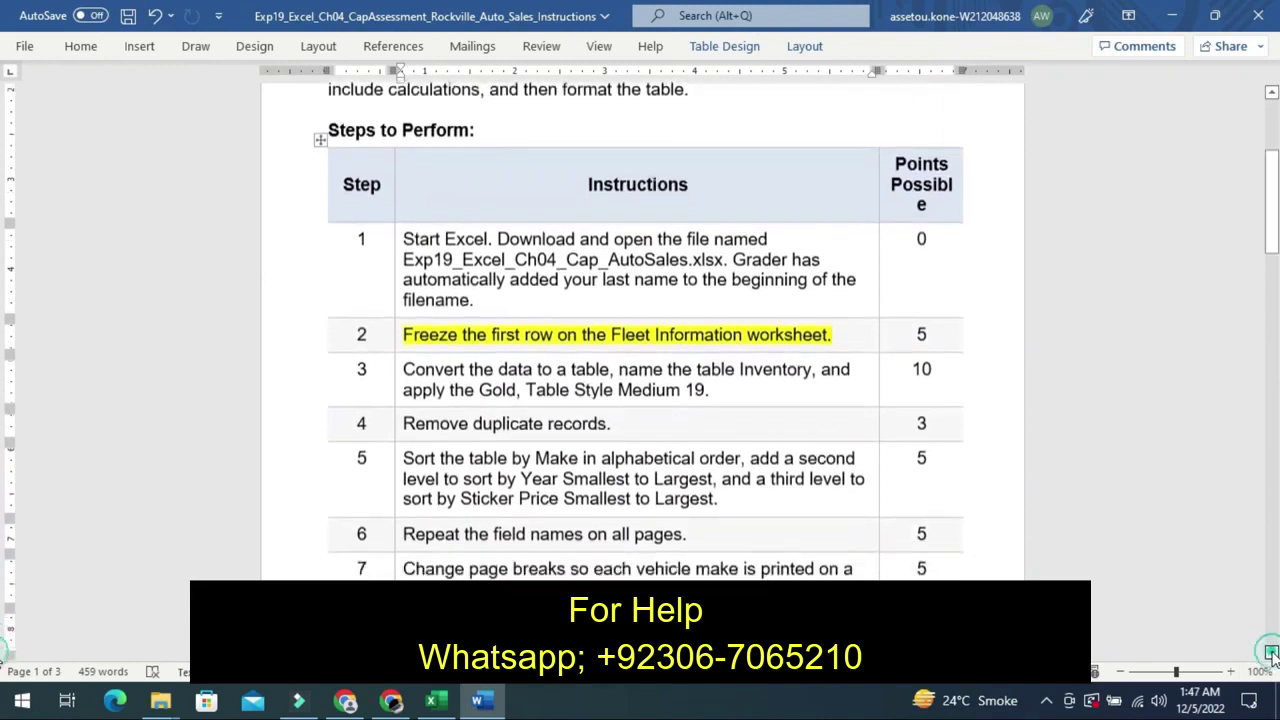
pyautogui.click(1272, 652)
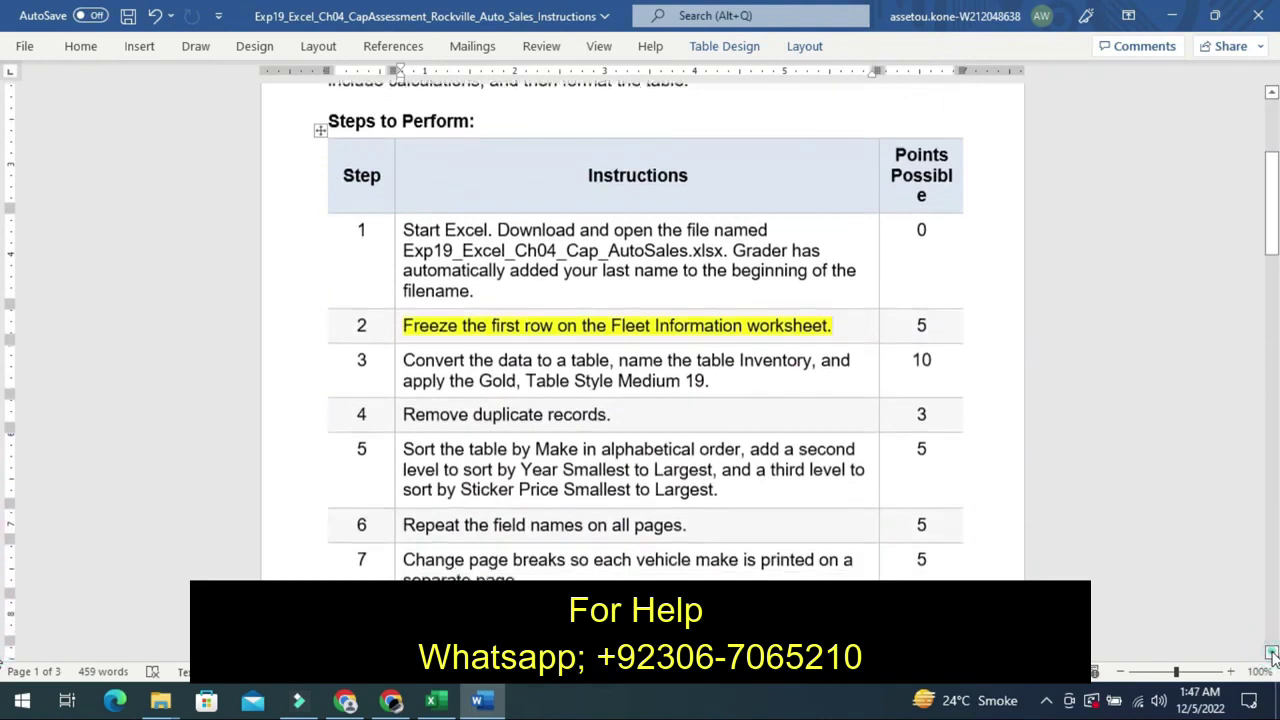
pyautogui.click(1272, 652)
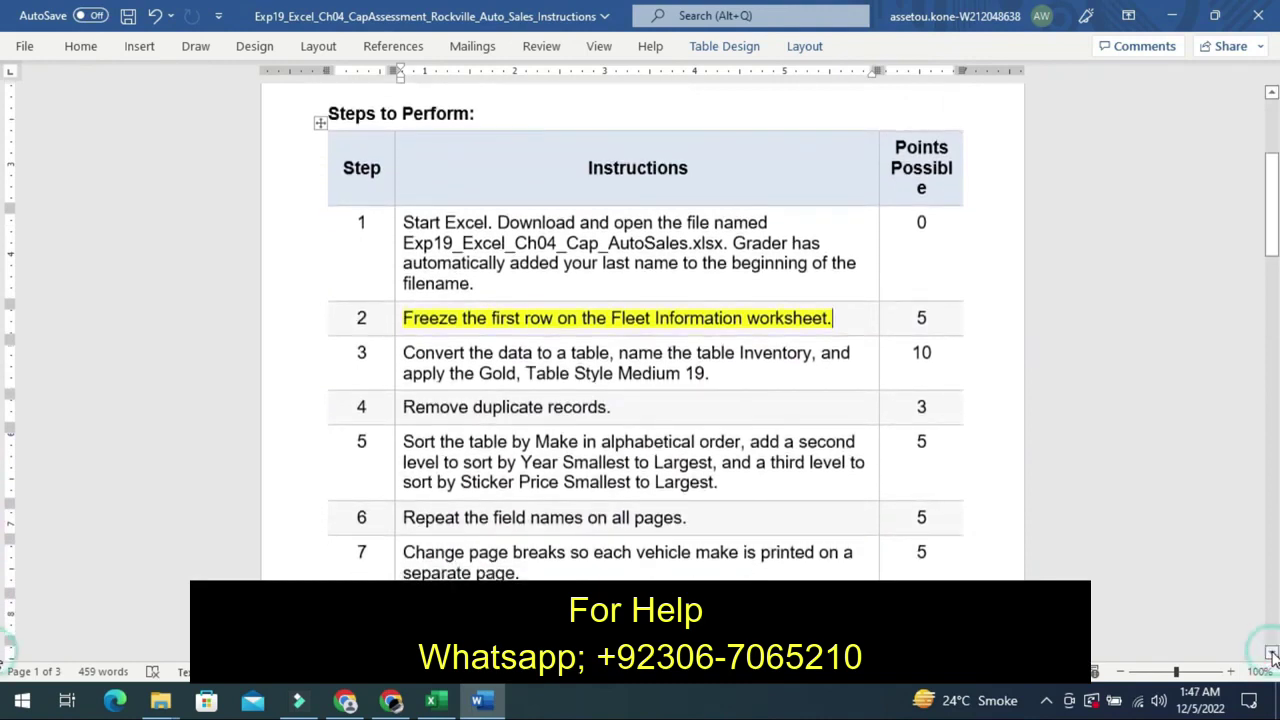
pyautogui.click(1272, 652)
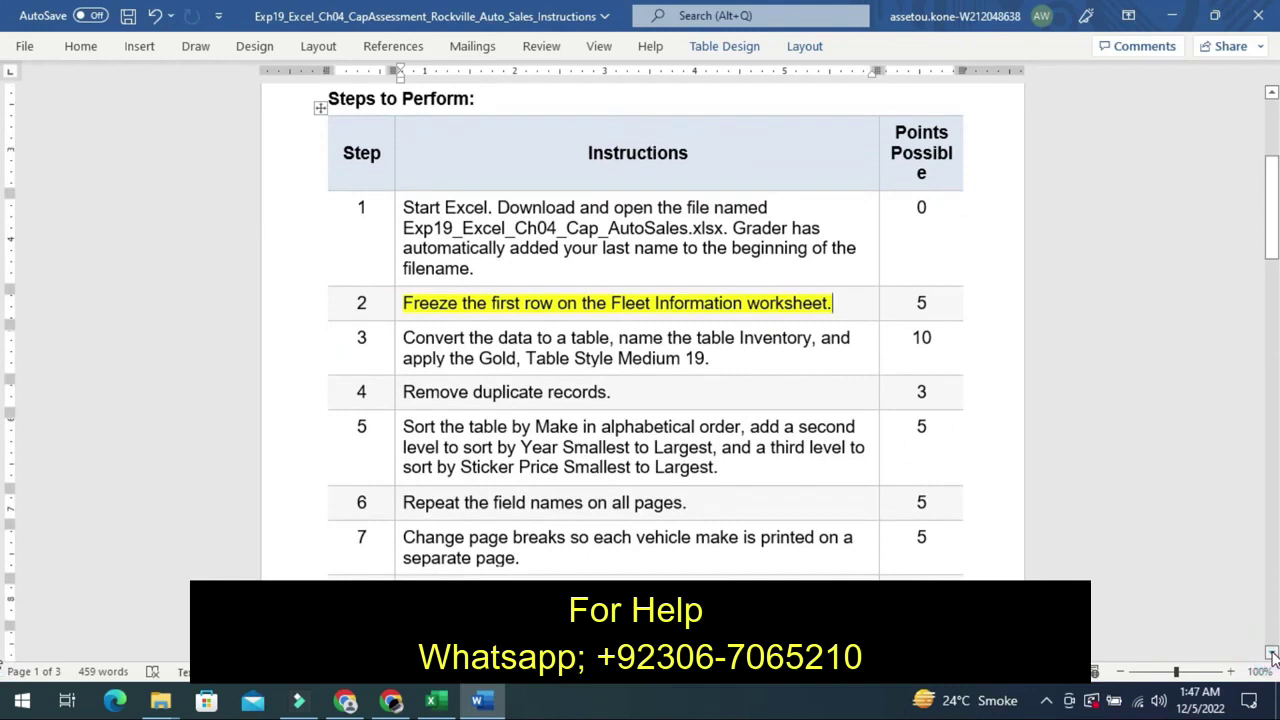
pyautogui.click(1272, 652)
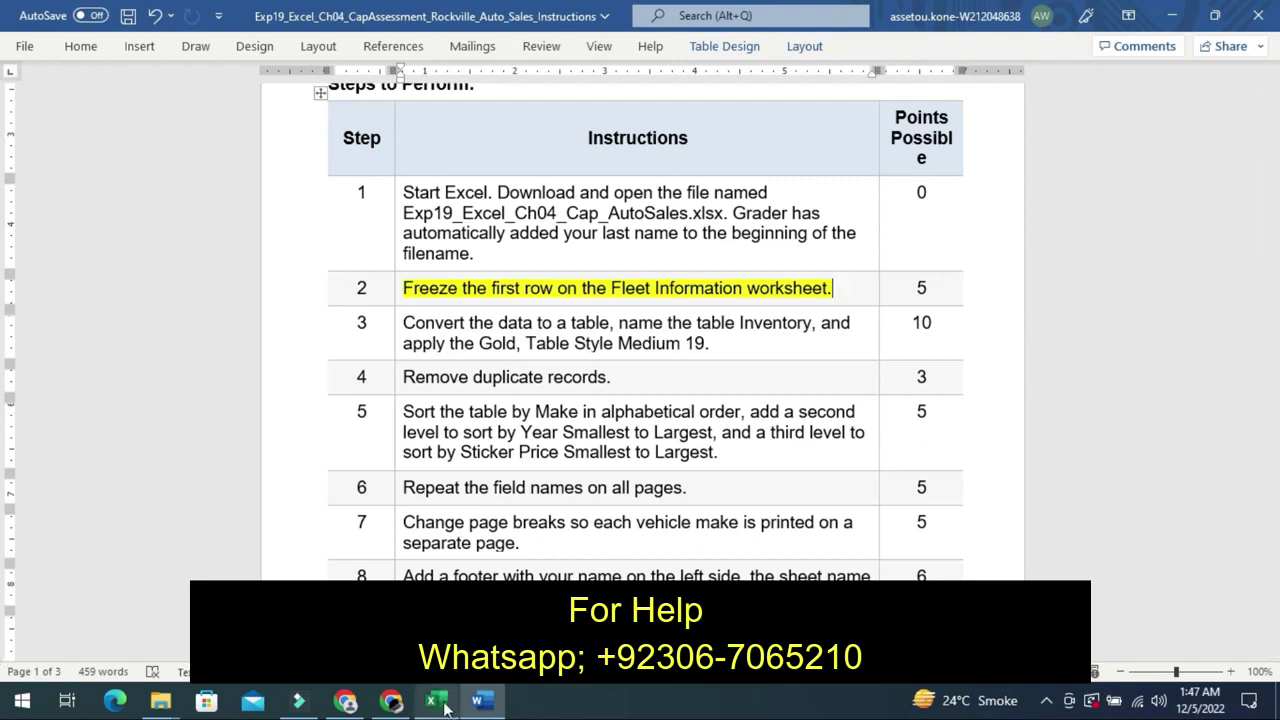
# - Bring the Excel AutoSales workbook forward and show the View ribbon's window options
pyautogui.click(445, 708)
pyautogui.click(445, 708)
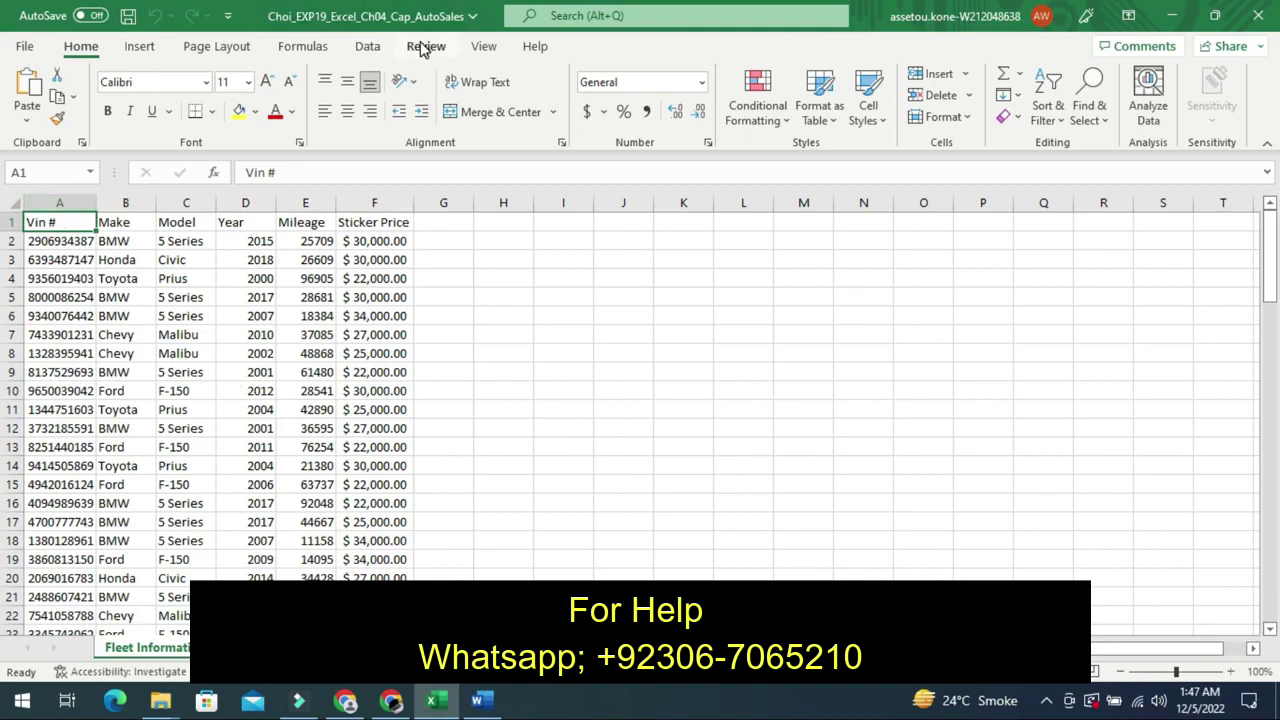
pyautogui.click(422, 48)
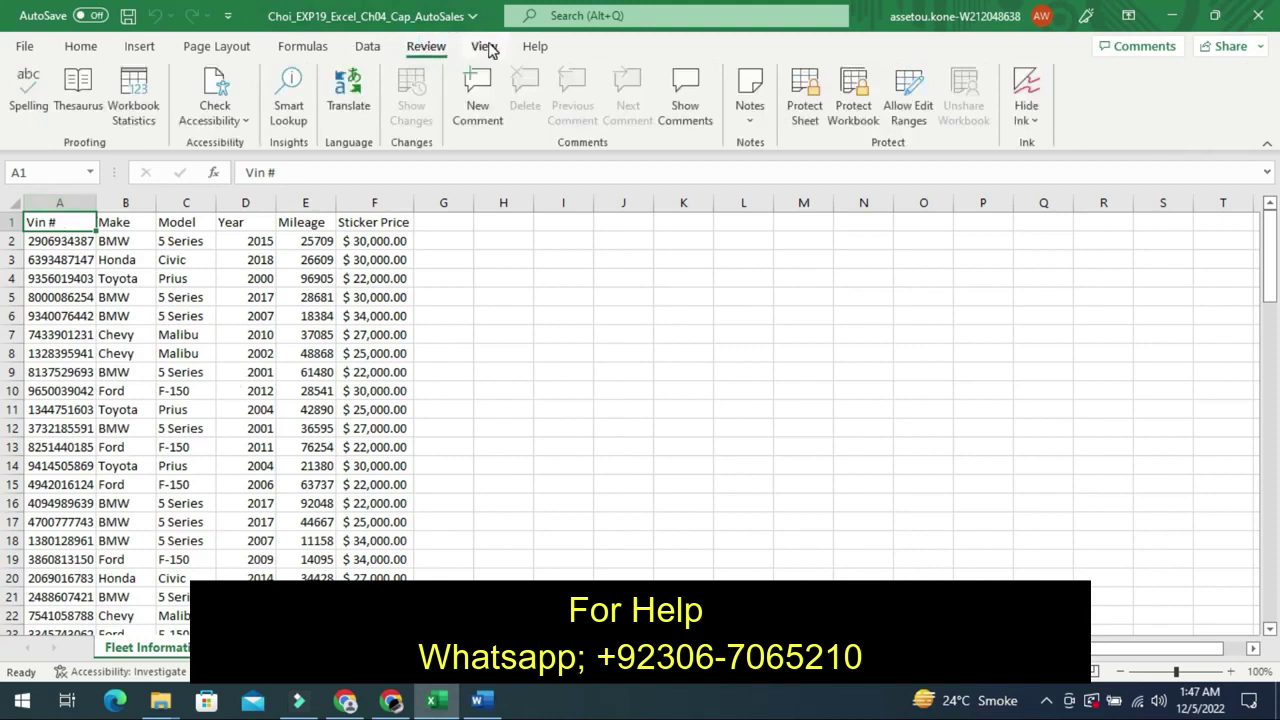
pyautogui.click(484, 47)
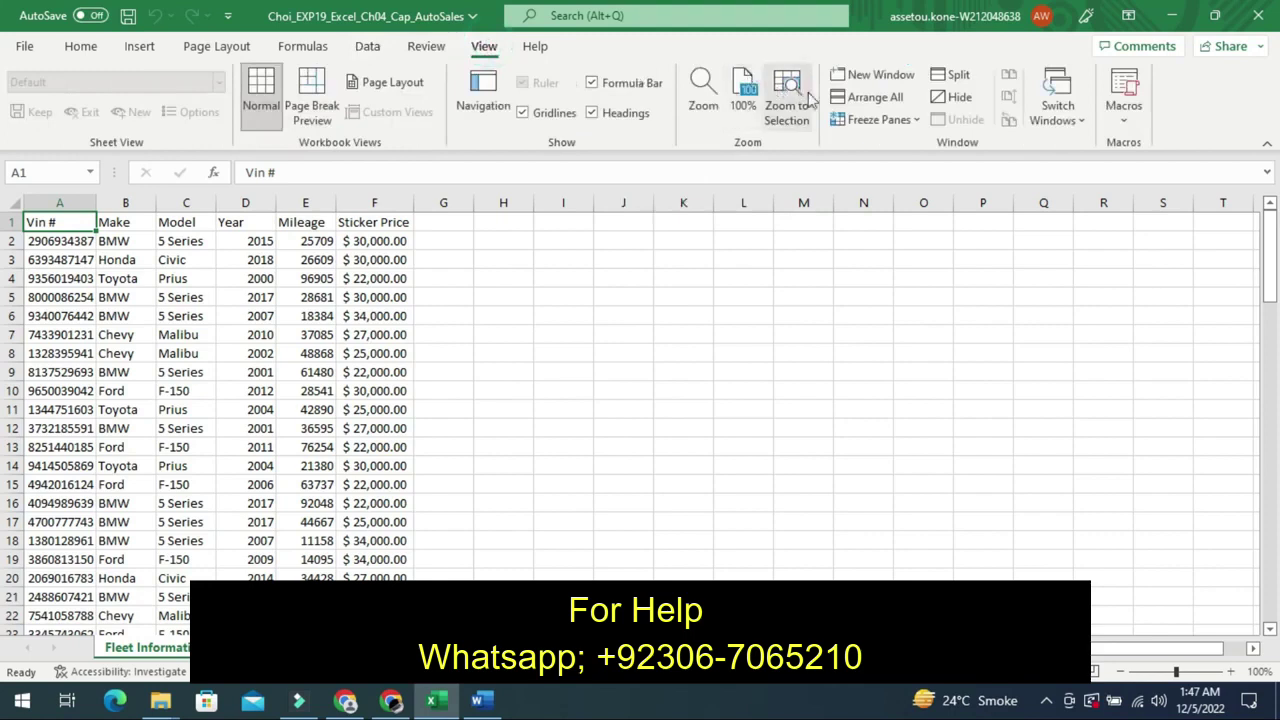
# - Freeze the top row of the Fleet Information sheet using Freeze Top Row
pyautogui.click(864, 120)
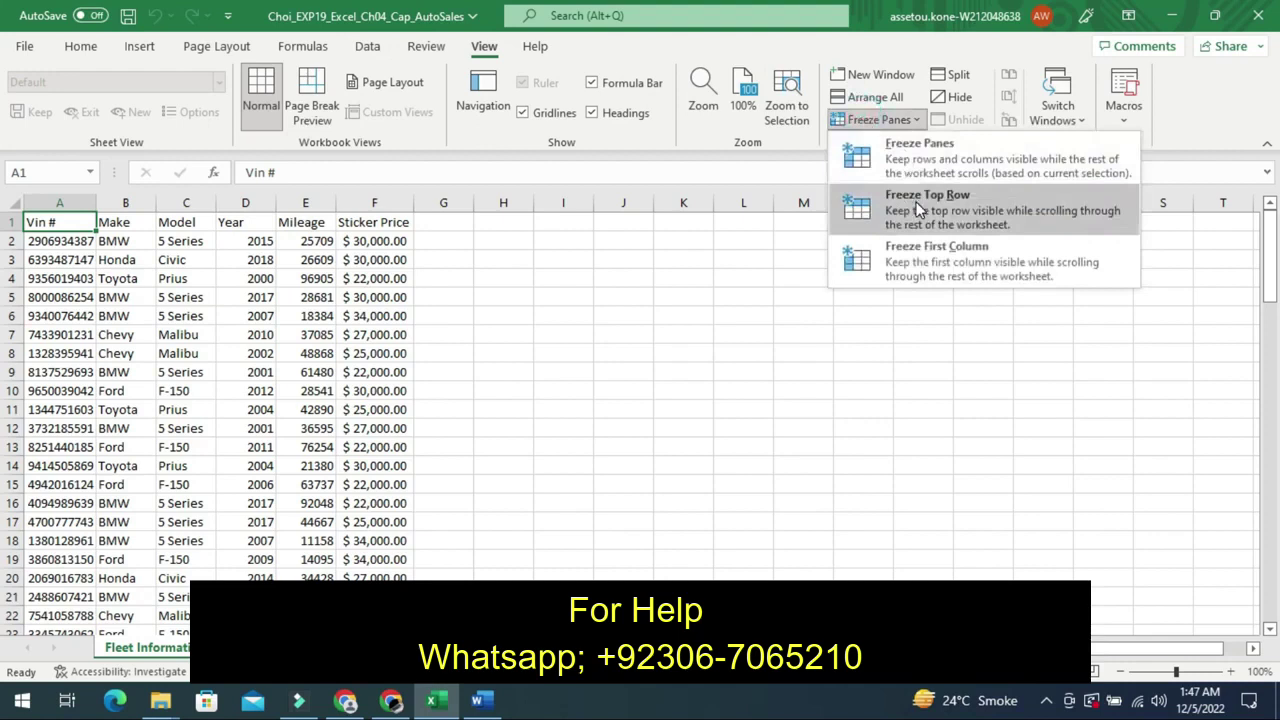
pyautogui.click(918, 208)
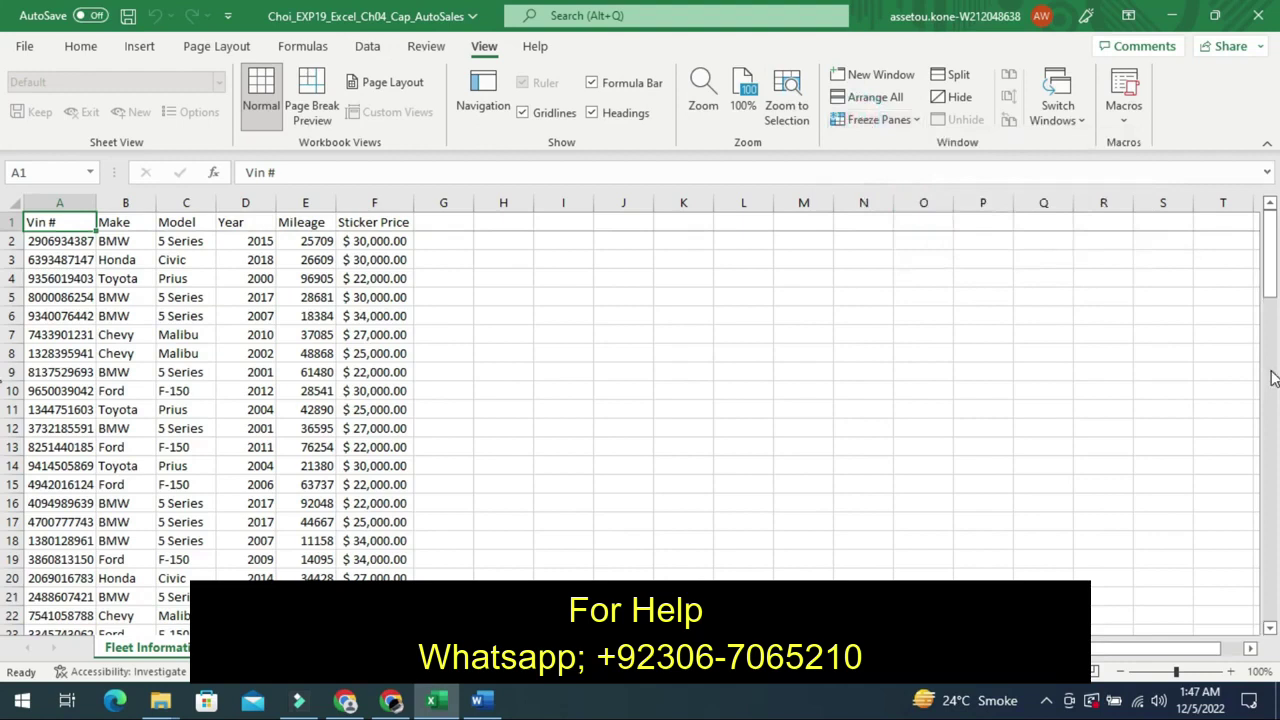
pyautogui.click(1272, 377)
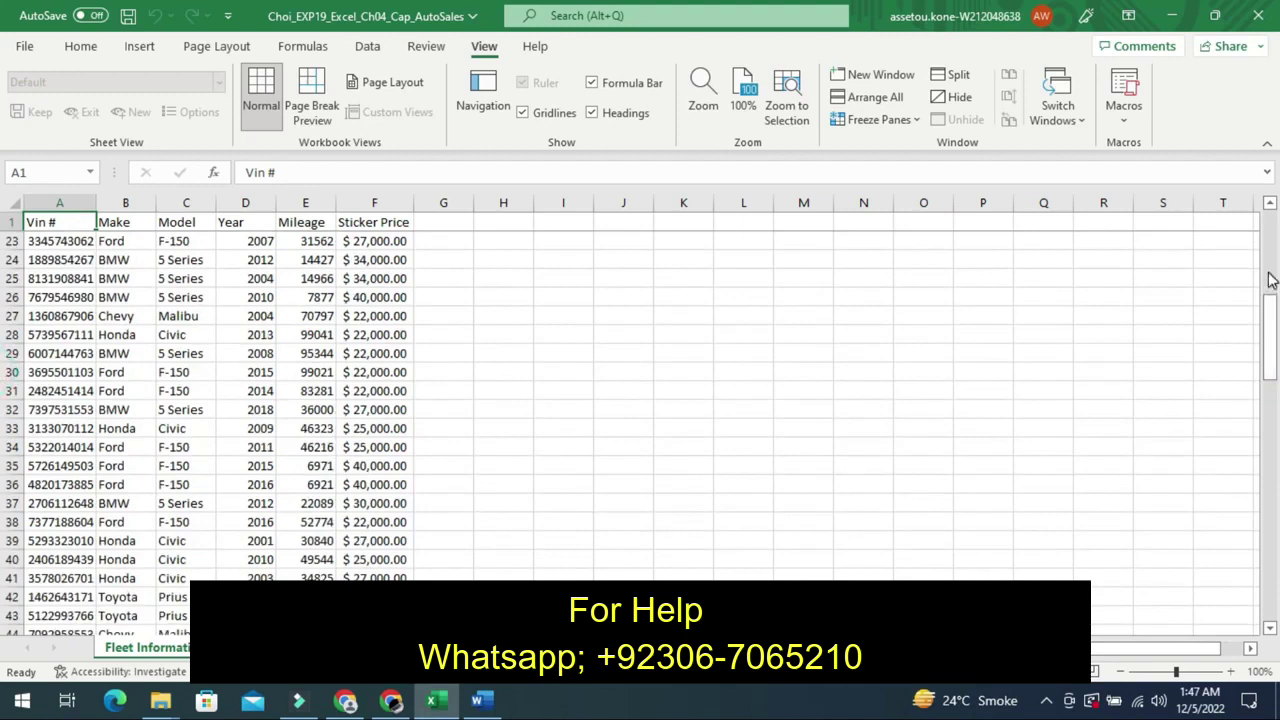
pyautogui.click(1268, 280)
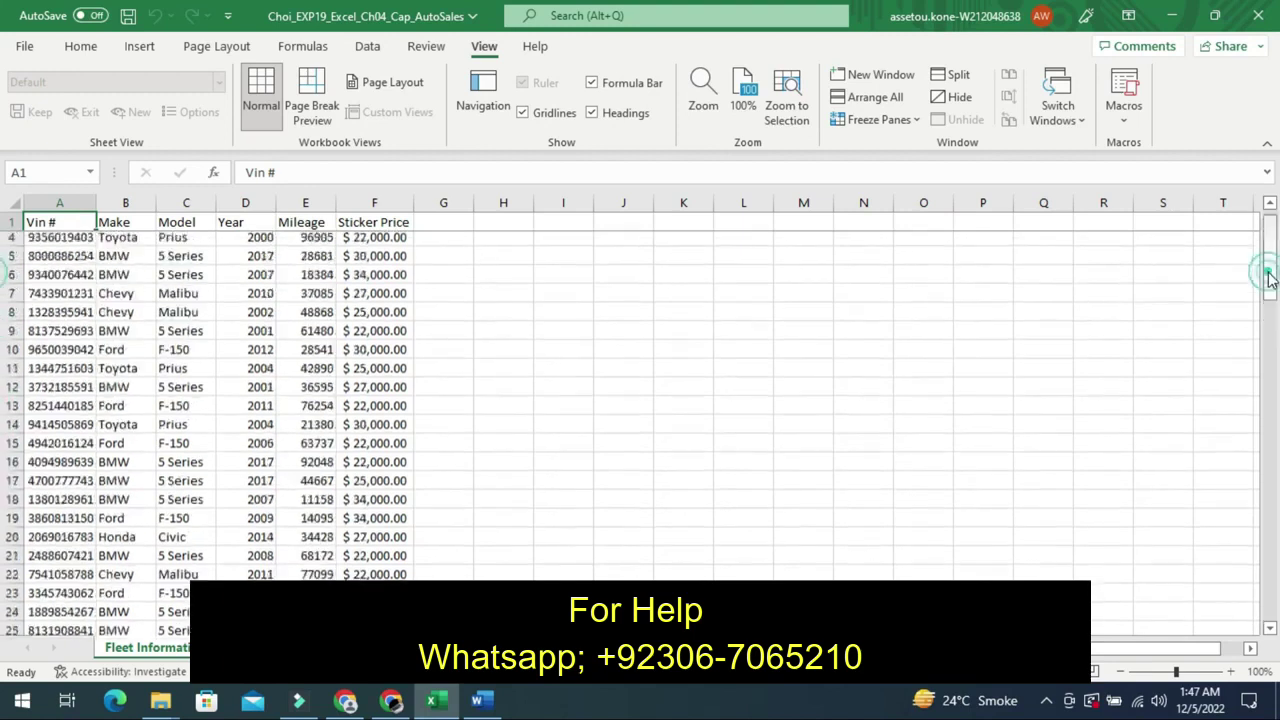
pyautogui.click(1268, 280)
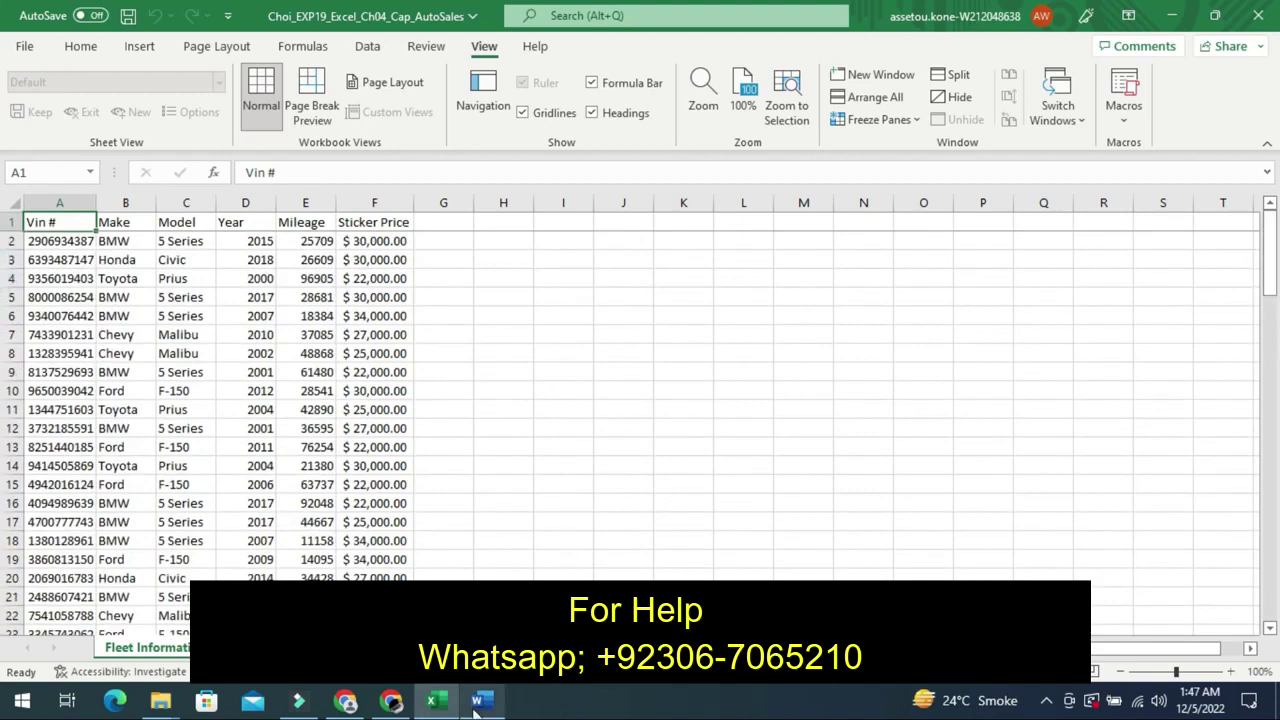
# - Clear step 2's highlight and highlight step 3's Inventory table instruction in yellow
pyautogui.click(476, 704)
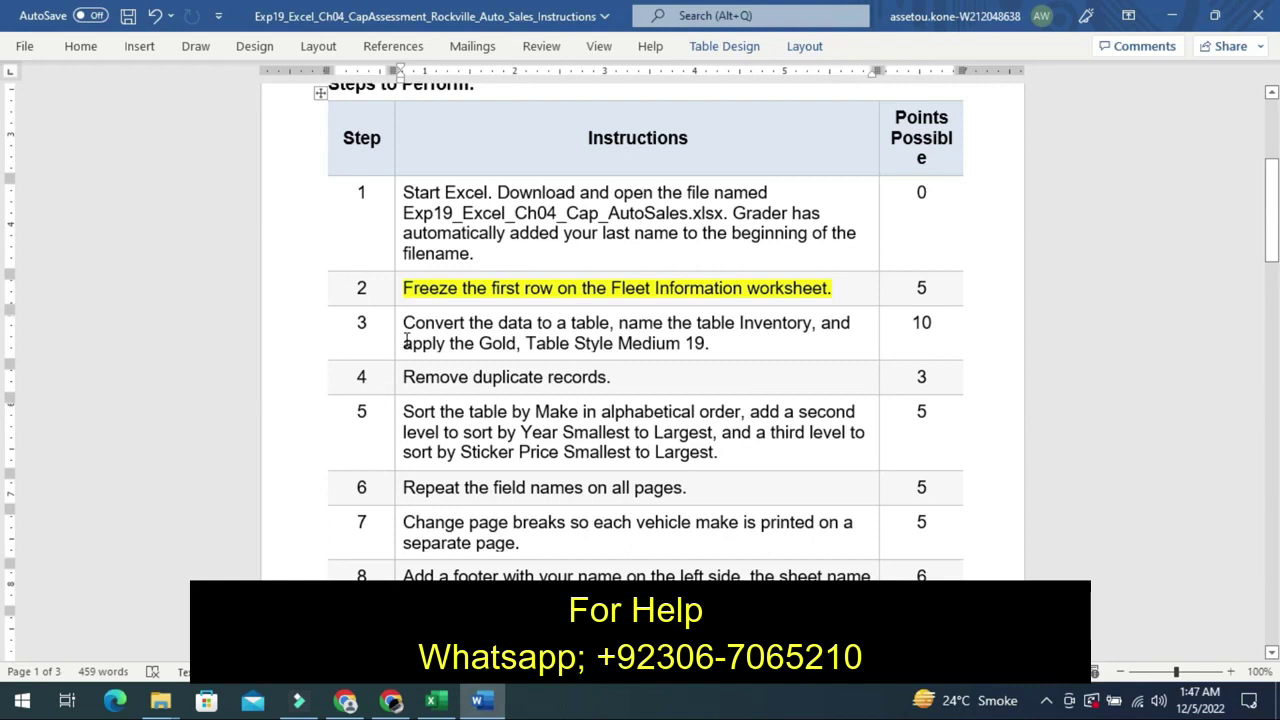
pyautogui.hotkey('ctrl', 'z')
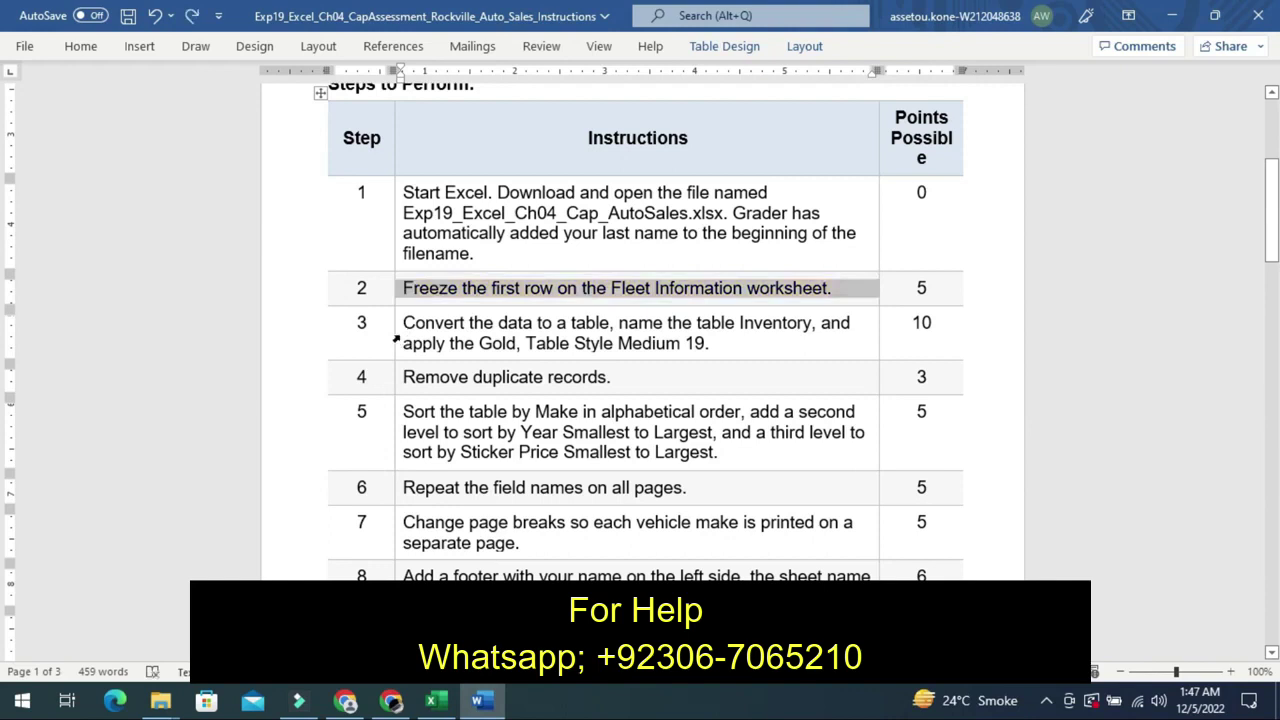
pyautogui.click(396, 340)
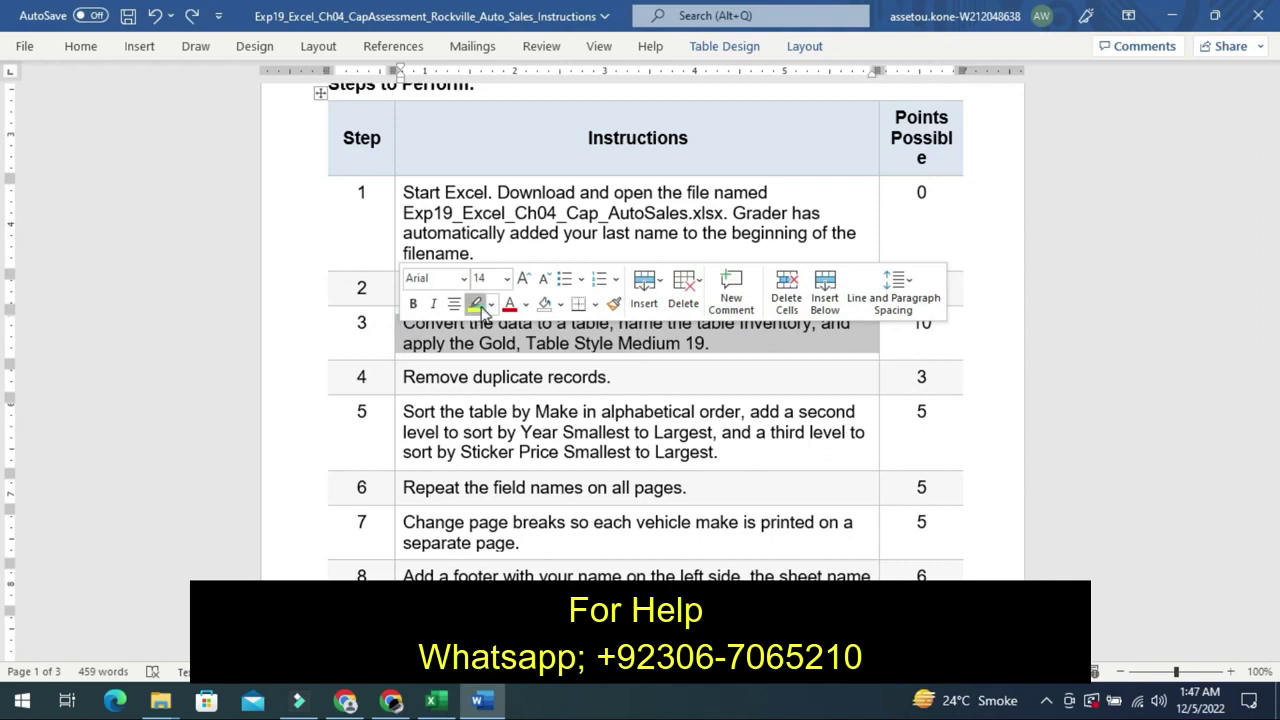
pyautogui.click(477, 305)
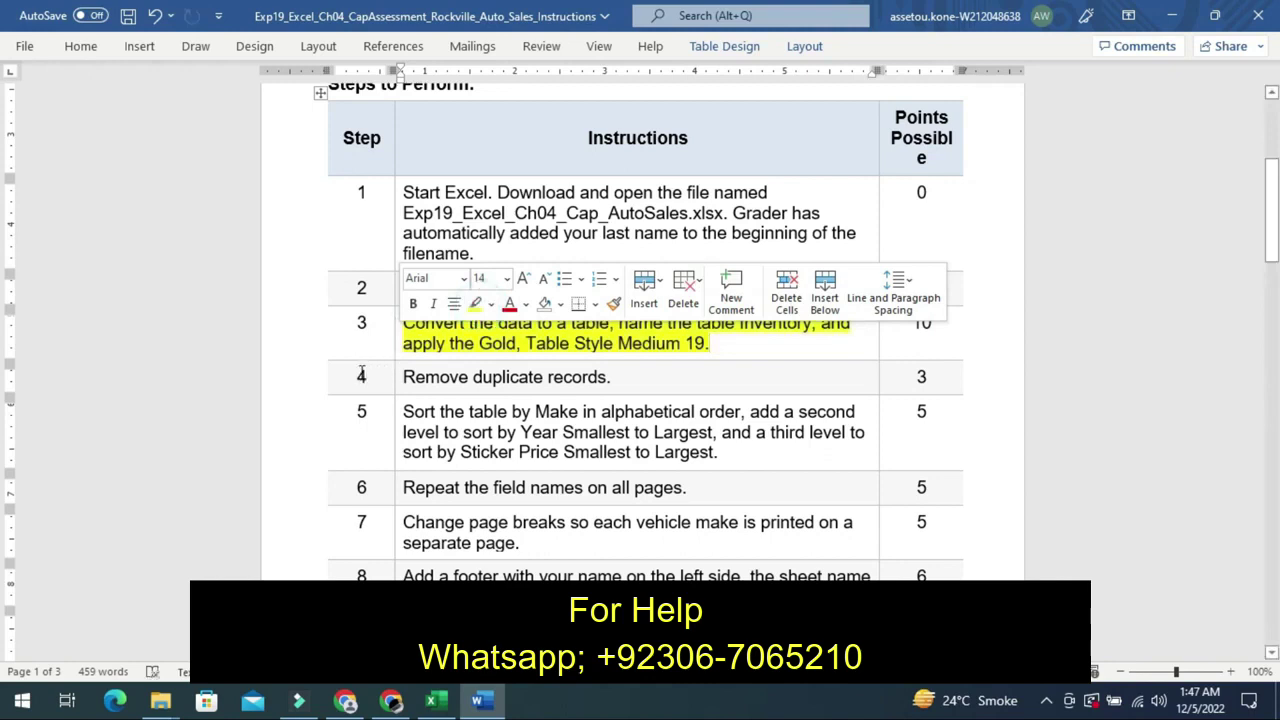
pyautogui.click(361, 372)
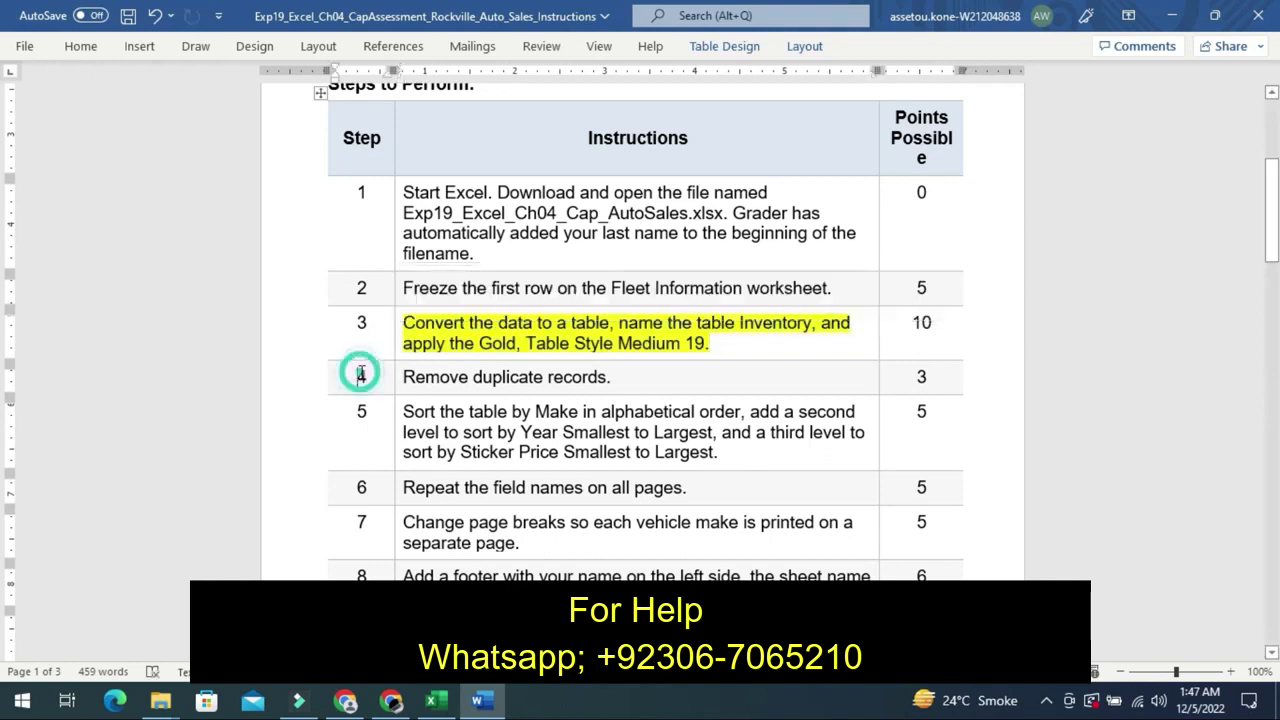
pyautogui.click(361, 372)
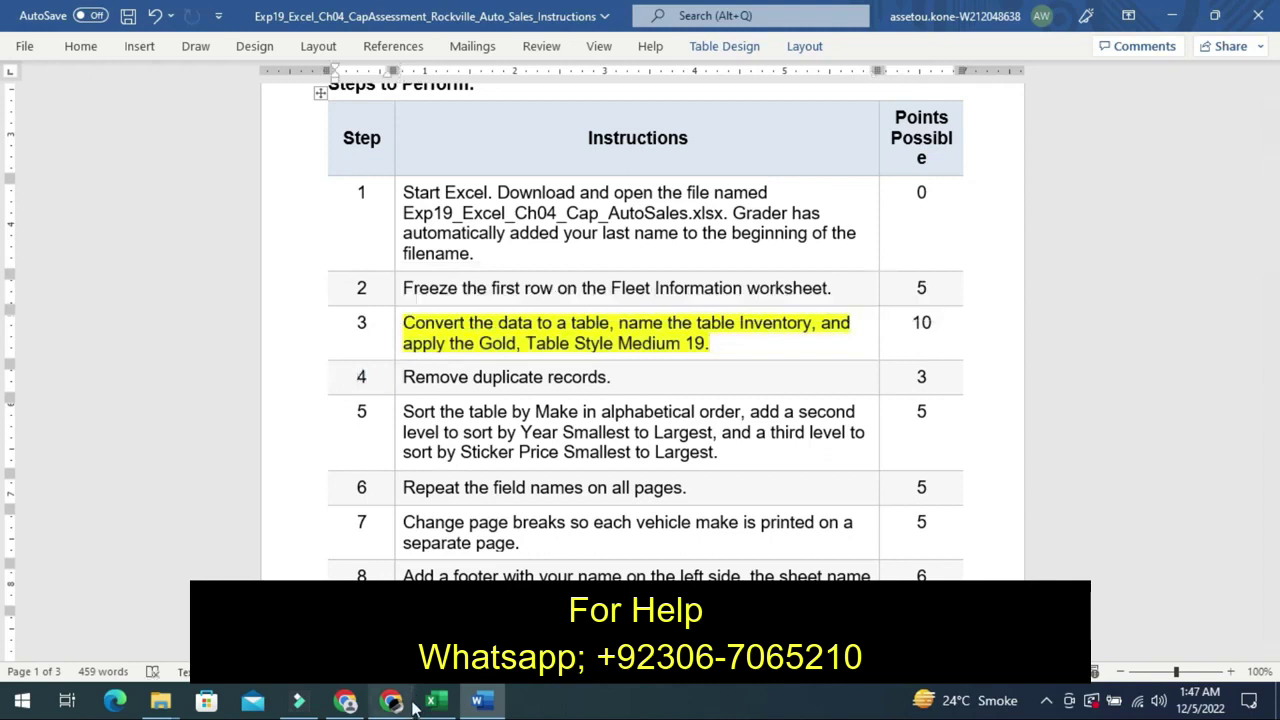
pyautogui.moveTo(413, 706)
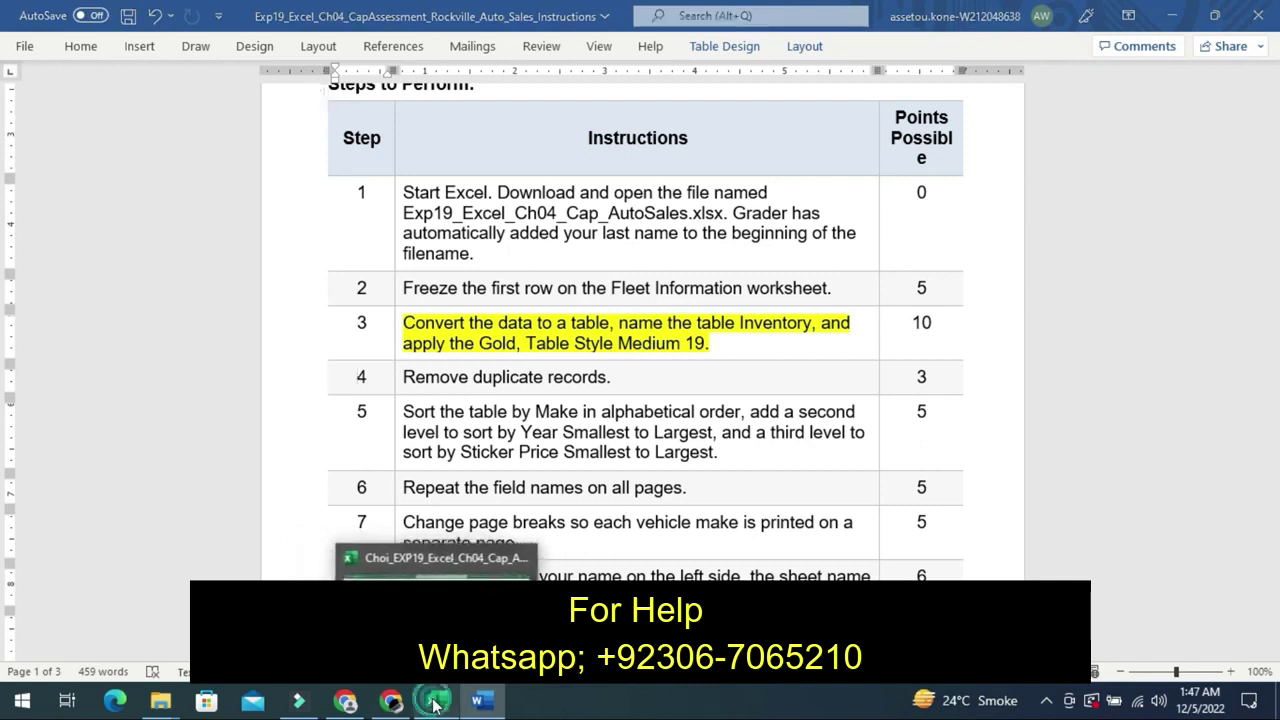
# - Back in Excel, select the fleet data range A1:F104 with Ctrl+Shift+End
pyautogui.click(433, 706)
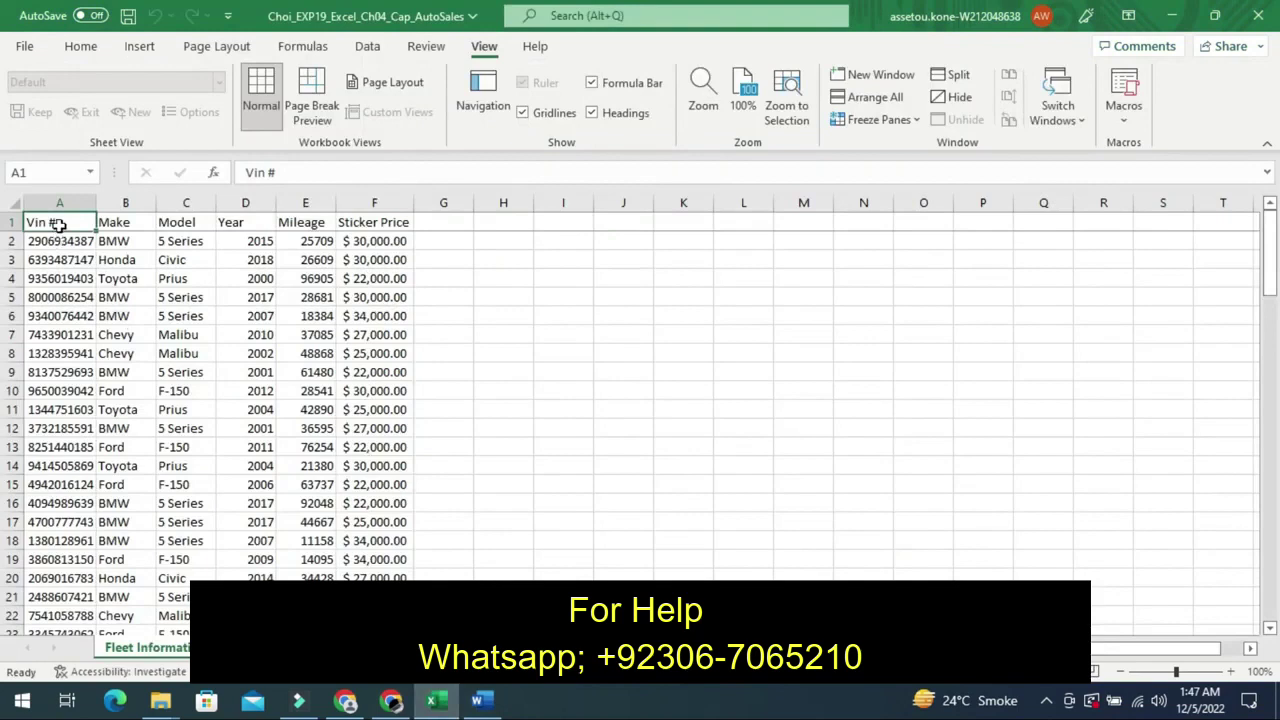
pyautogui.hotkey('ctrl', 'shift', 'End')
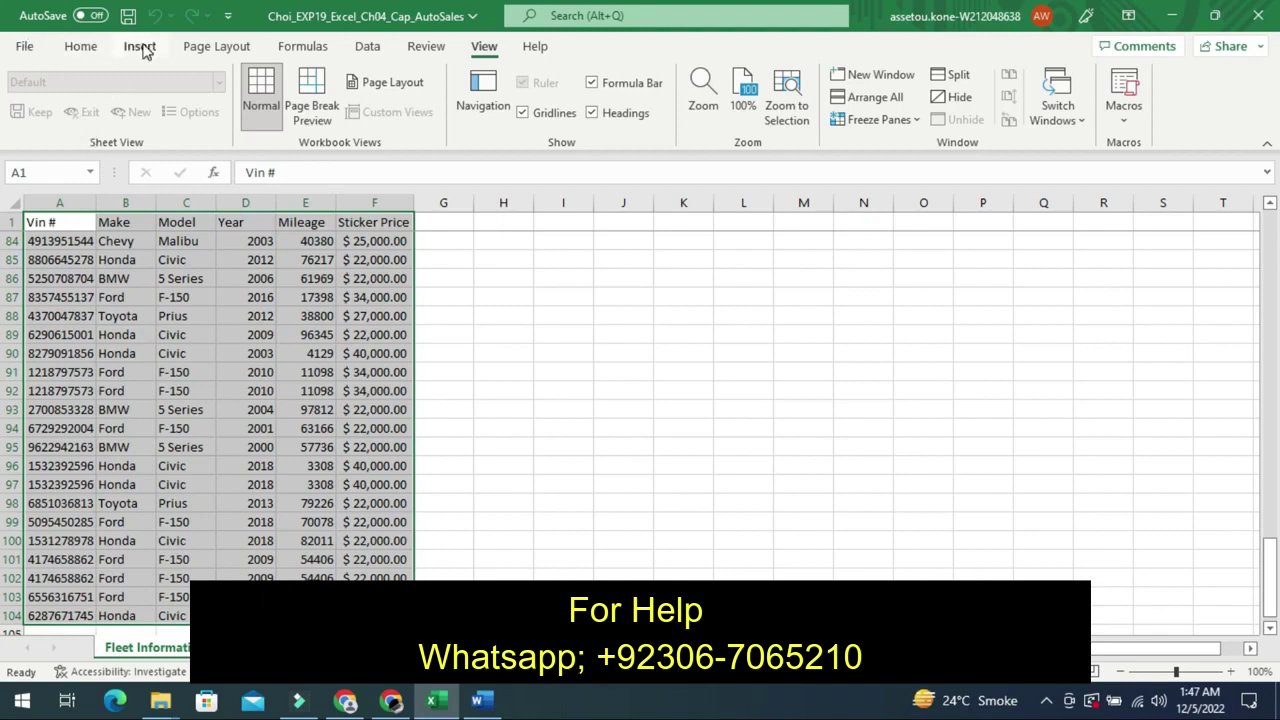
pyautogui.click(142, 48)
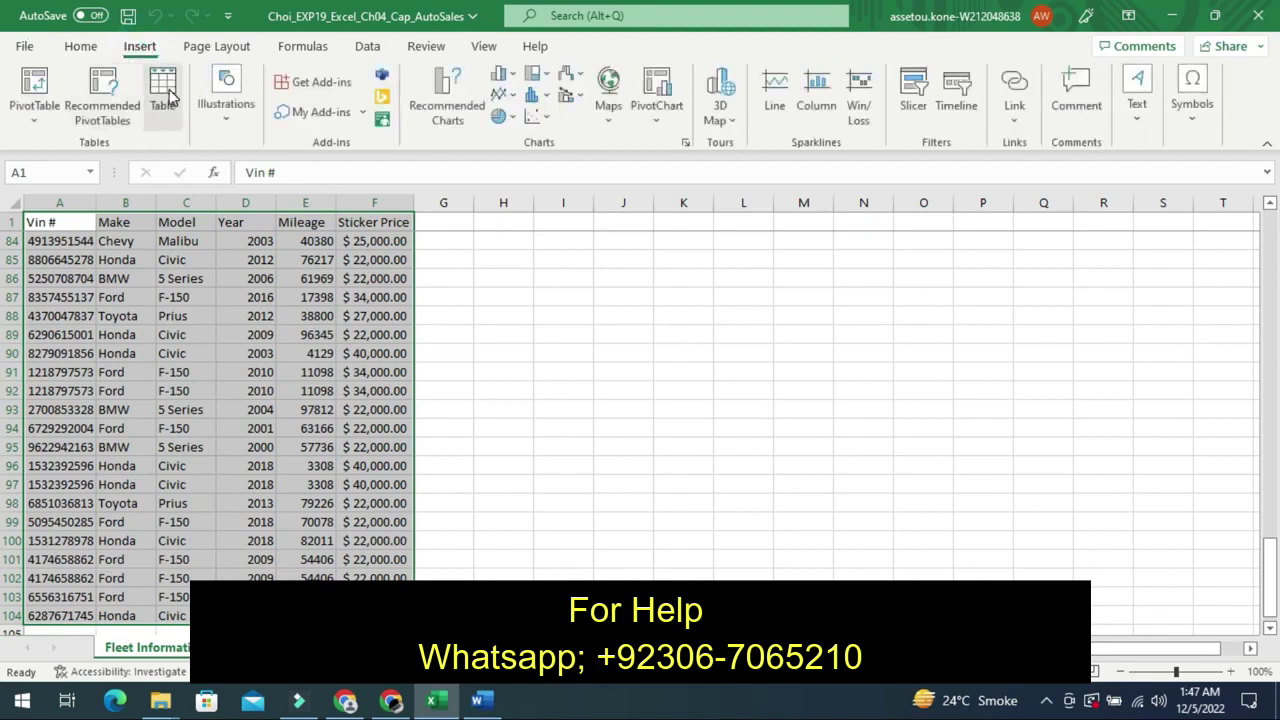
# - Convert range $A$1:$F$104 into a table with headers, creating Table2
pyautogui.click(171, 95)
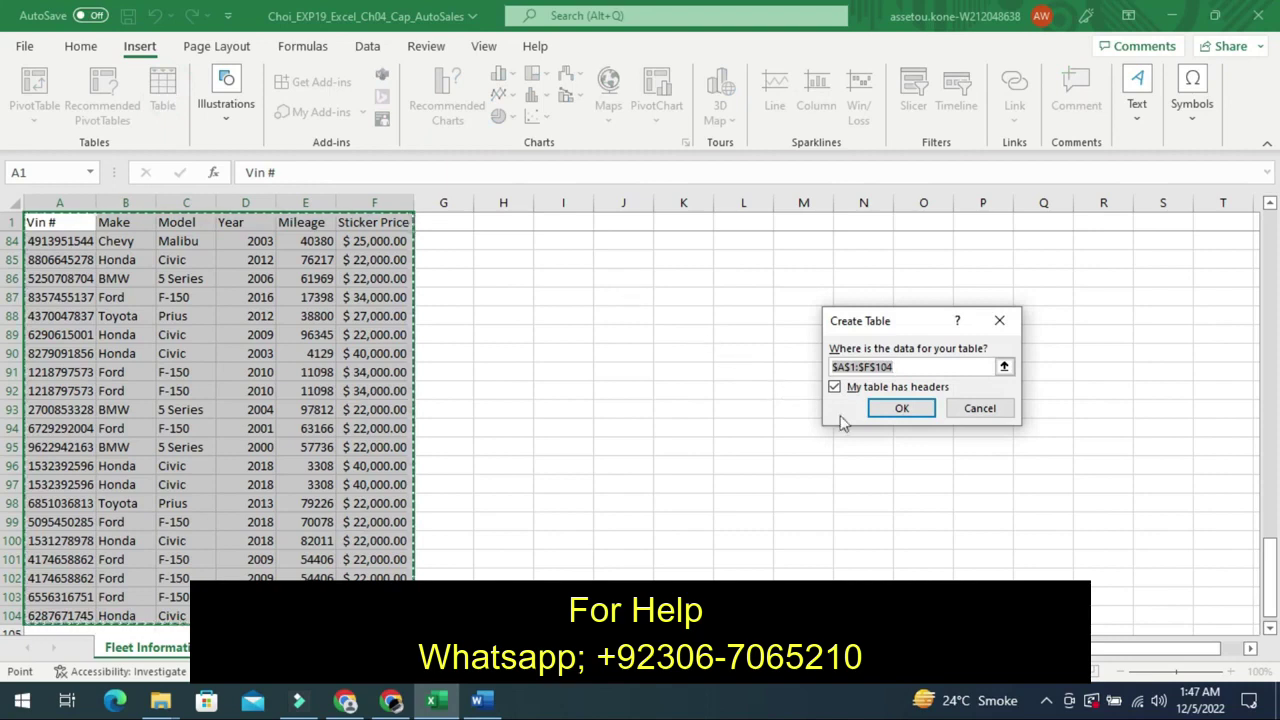
pyautogui.click(894, 410)
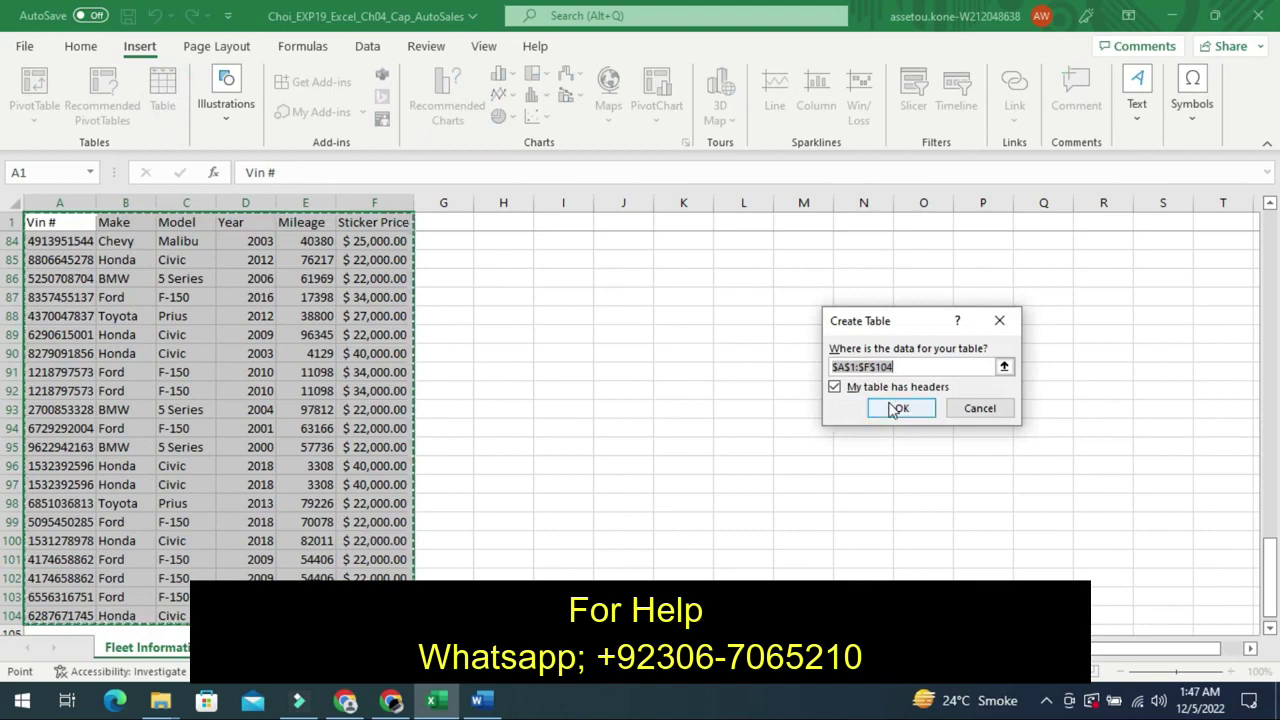
pyautogui.click(897, 410)
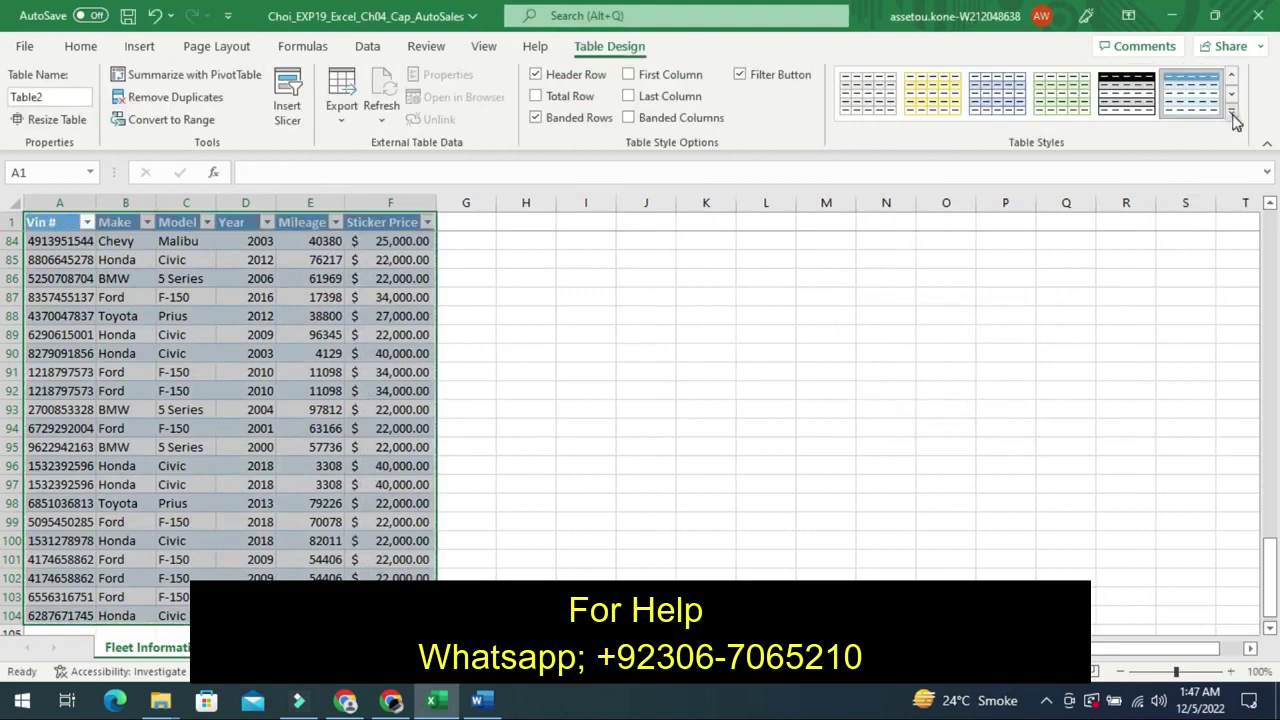
# - Apply Gold, Table Style Medium 19 to Table2 and select the whole table
pyautogui.click(1236, 120)
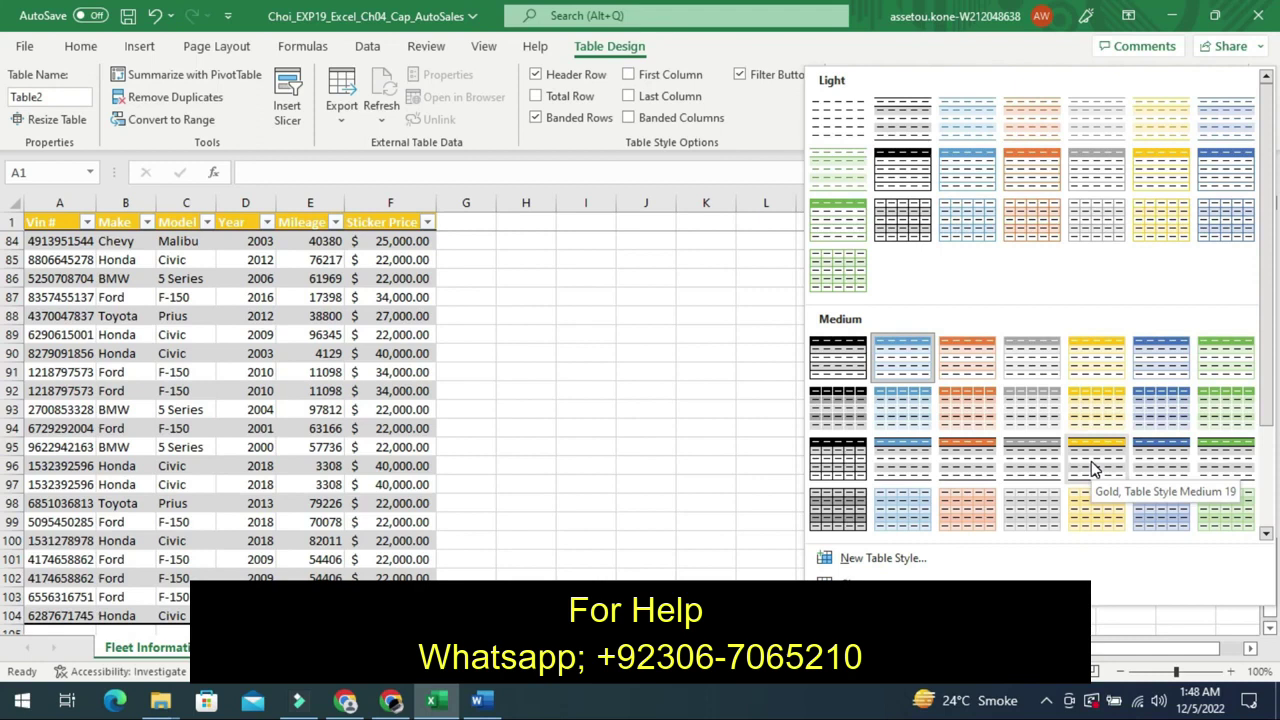
pyautogui.click(1093, 469)
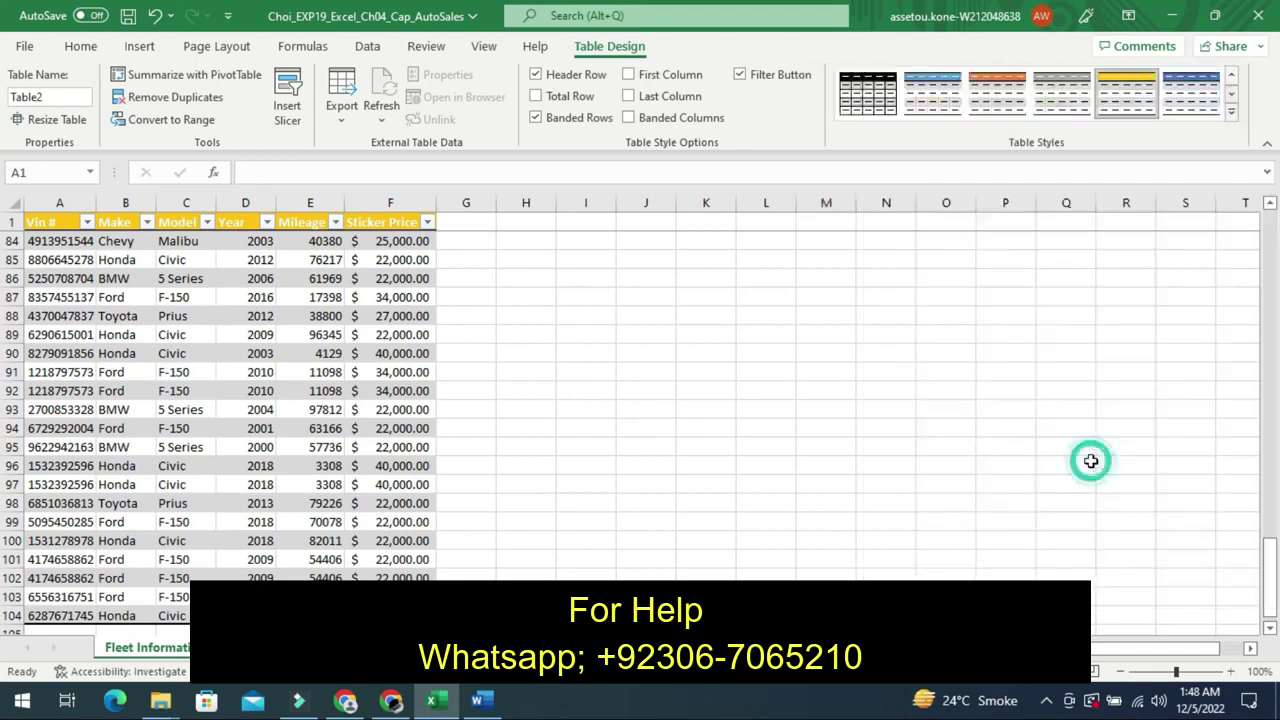
pyautogui.hotkey('ctrl', 'a')
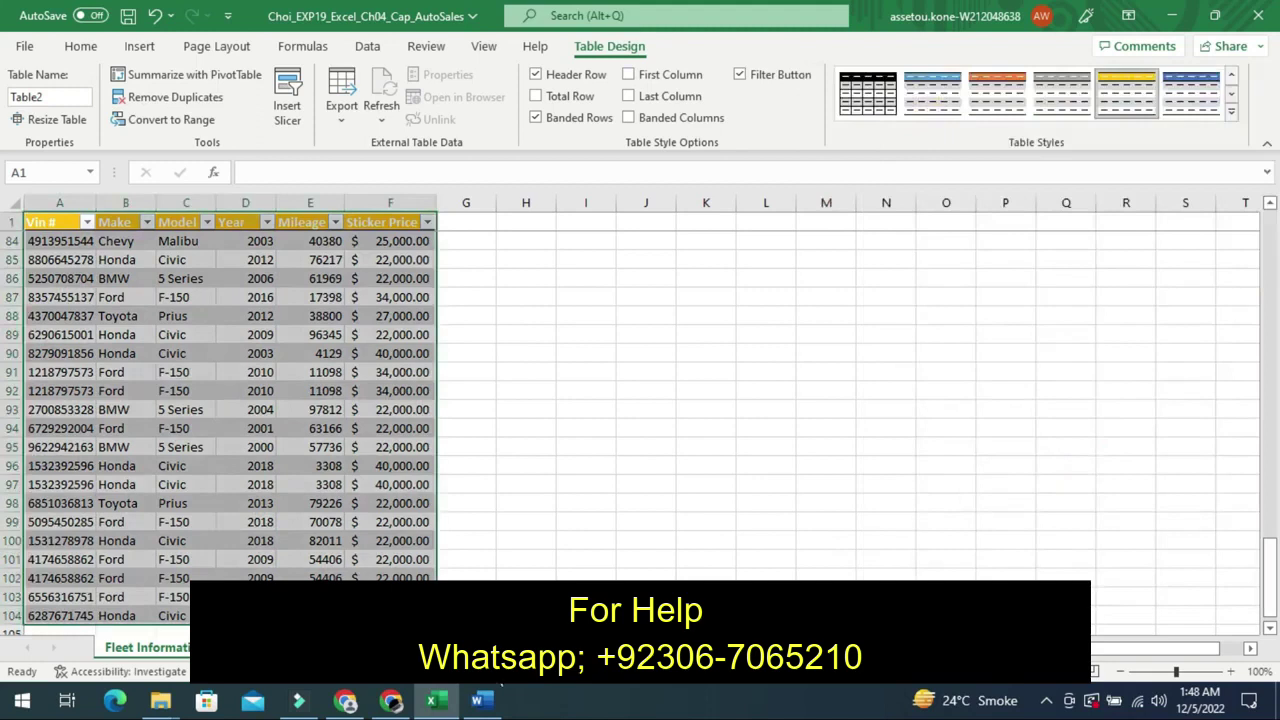
# - Return to the Word instructions and undo step 3's yellow highlight
pyautogui.click(487, 701)
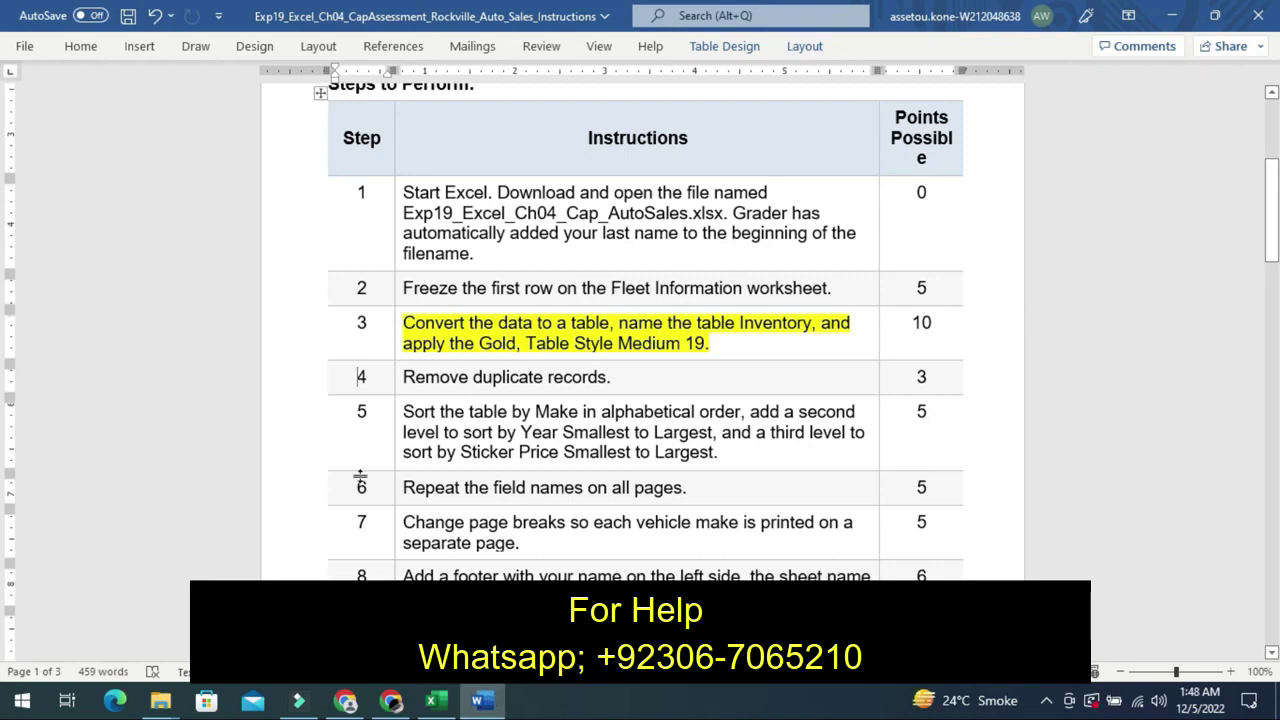
pyautogui.hotkey('ctrl', 'z')
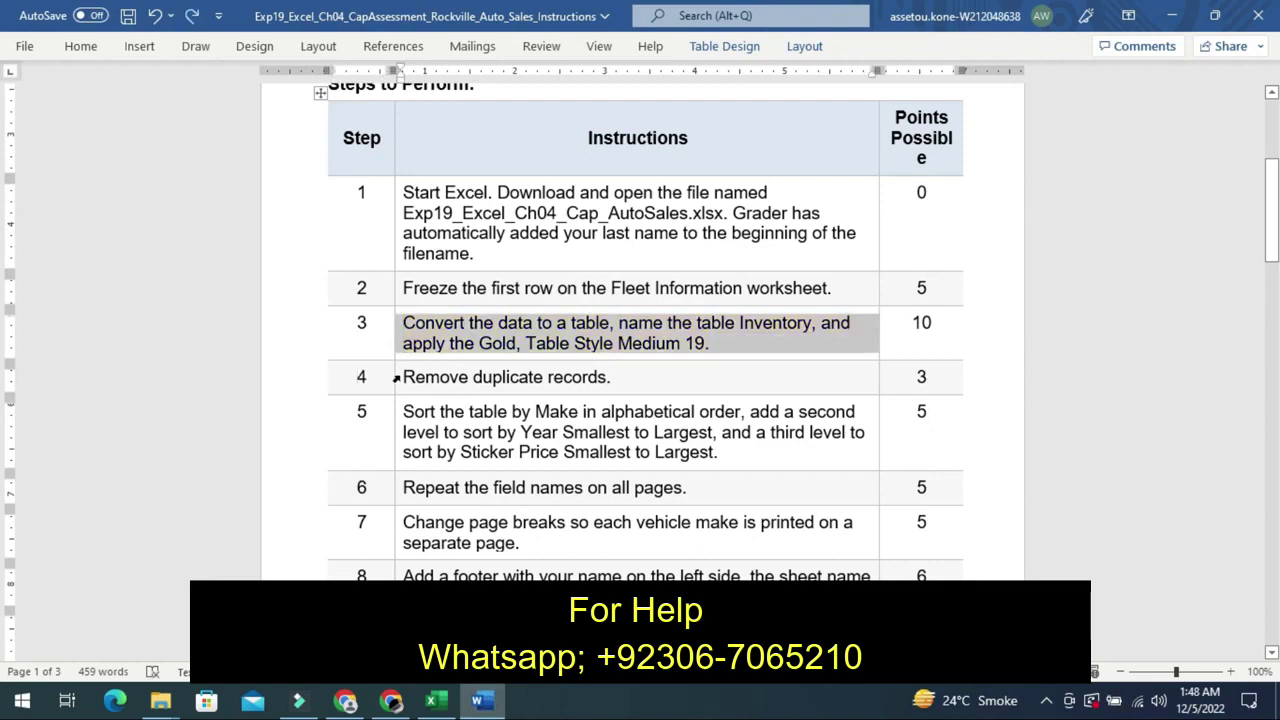
# - Highlight step 4's 'Remove duplicate records.' in yellow and place the cursor after step number 4
pyautogui.click(397, 377)
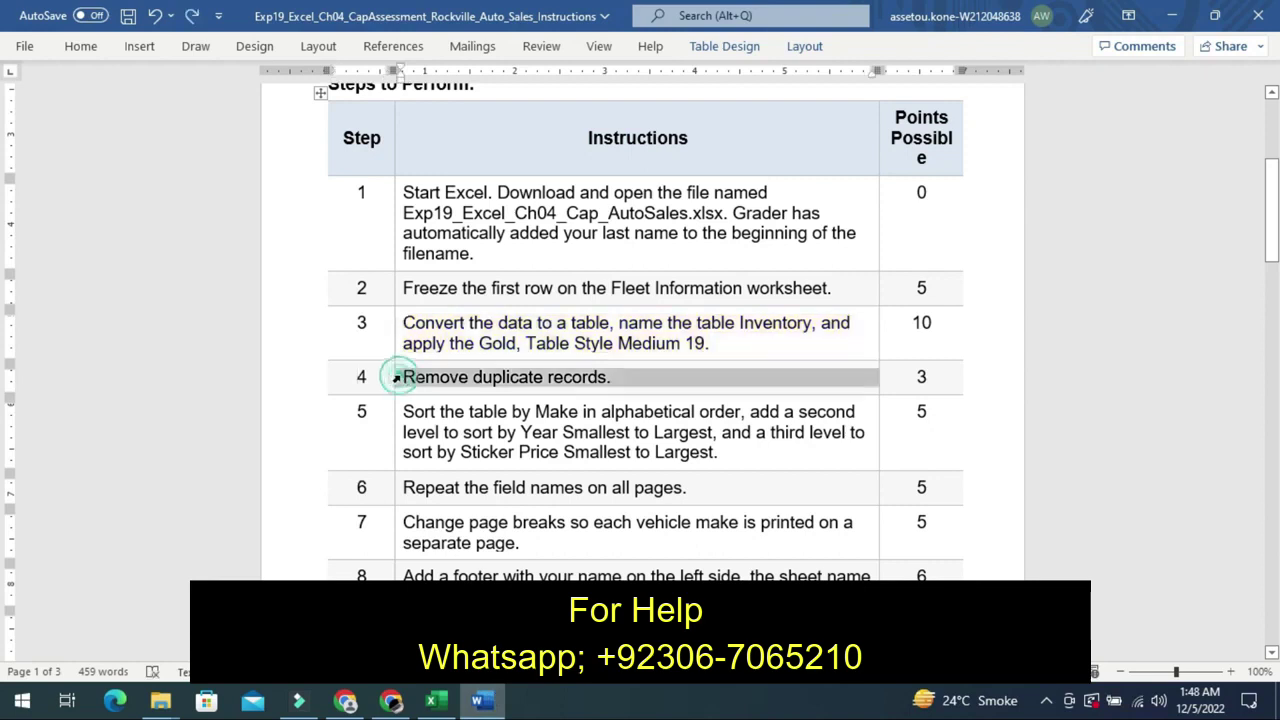
pyautogui.rightClick(397, 377)
pyautogui.click(397, 377)
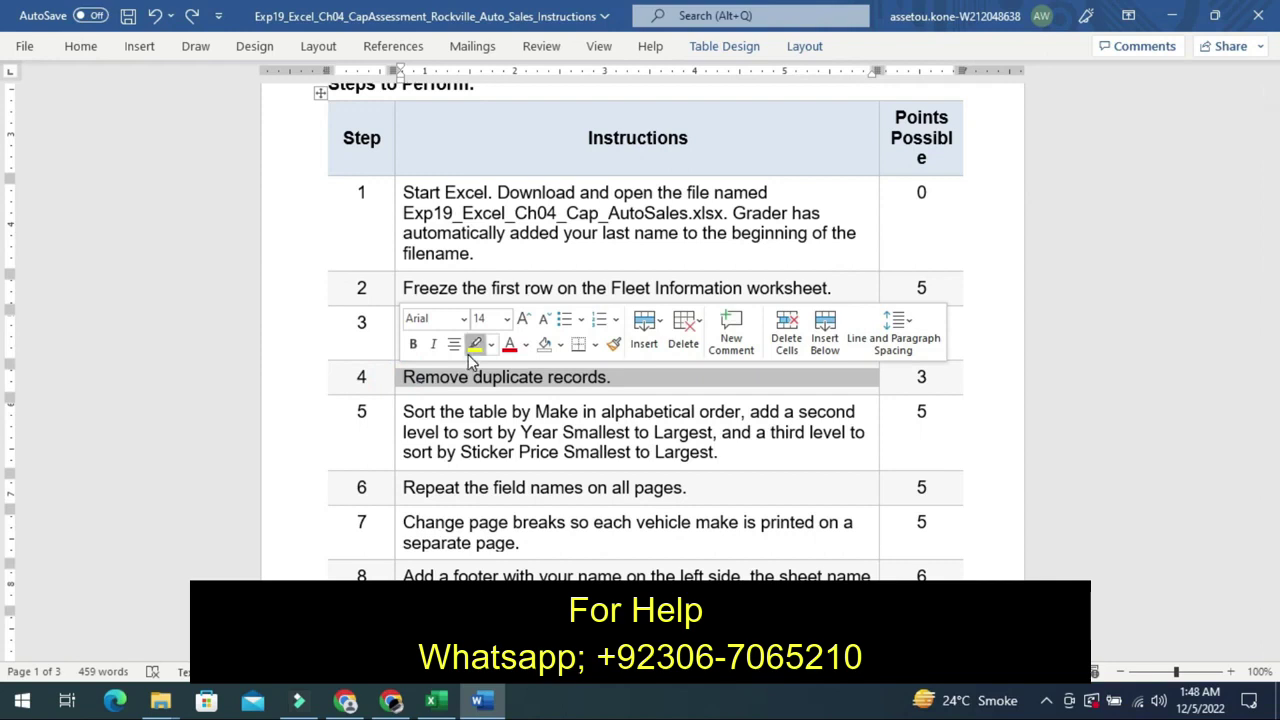
pyautogui.click(468, 354)
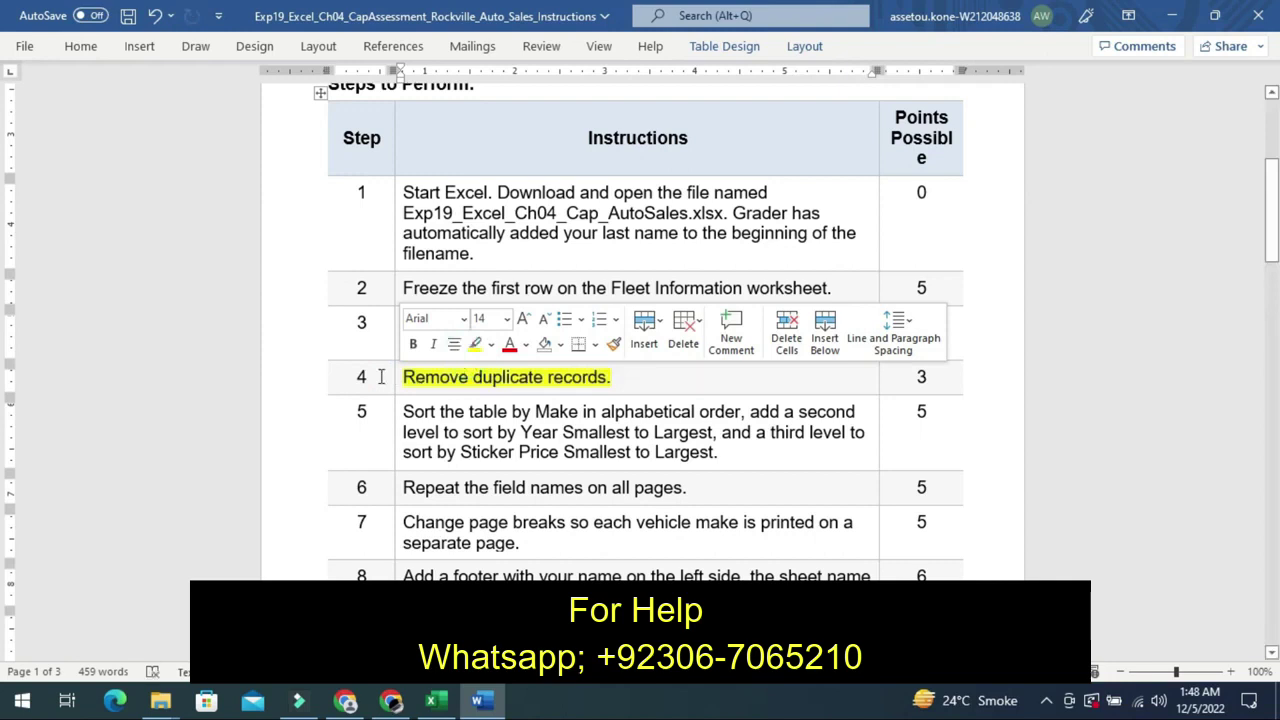
pyautogui.click(381, 376)
pyautogui.click(381, 376)
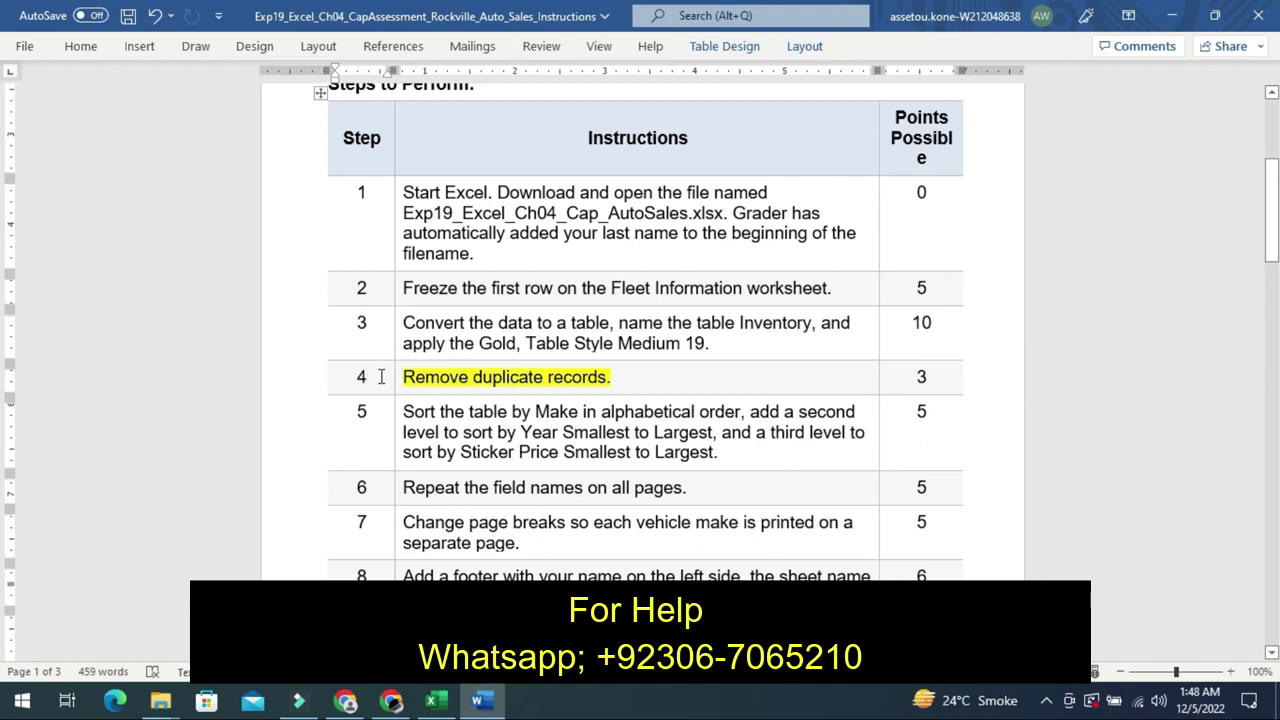
pyautogui.click(381, 376)
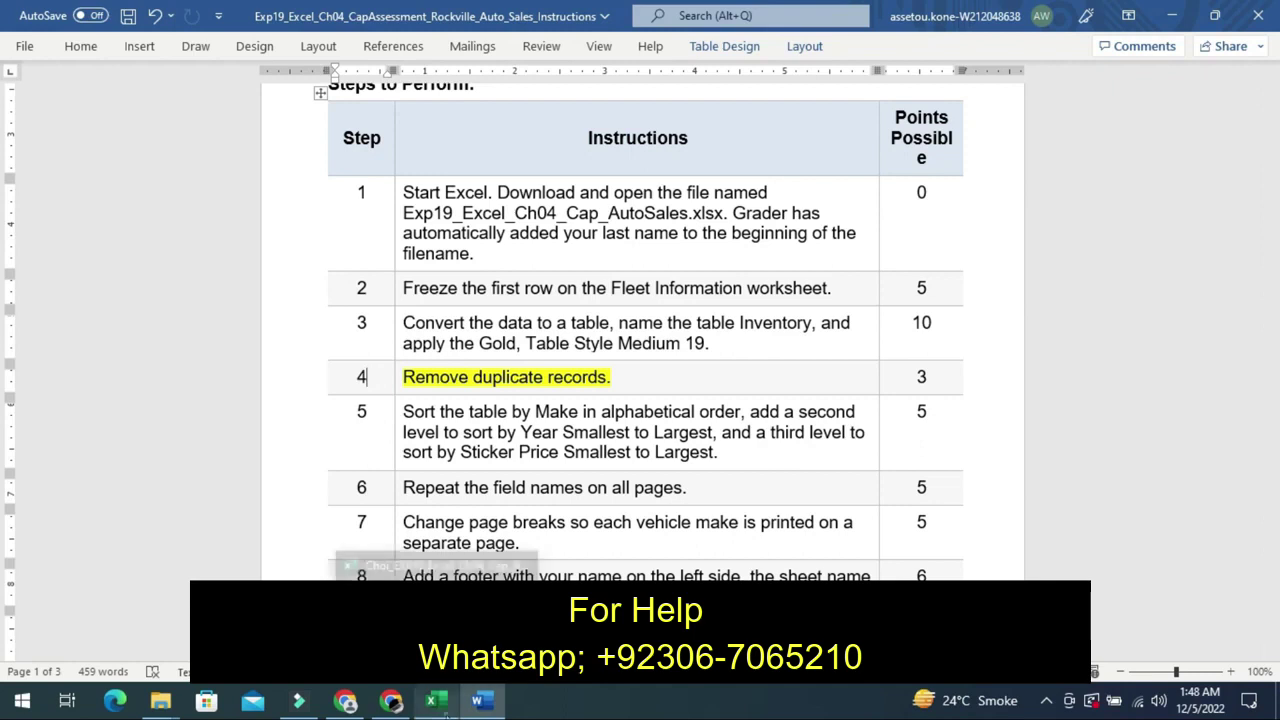
# - Back in the AutoSales workbook, open Remove Duplicates for Table2 with all six columns checked
pyautogui.click(436, 700)
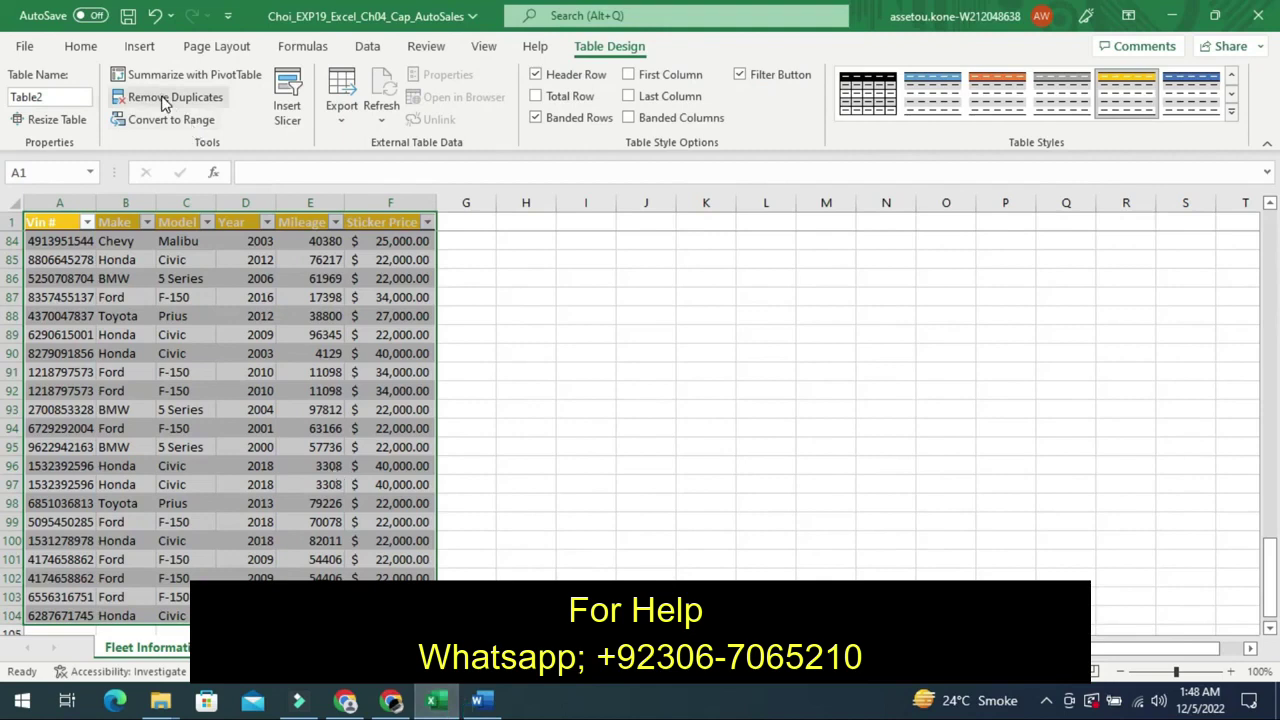
pyautogui.click(165, 103)
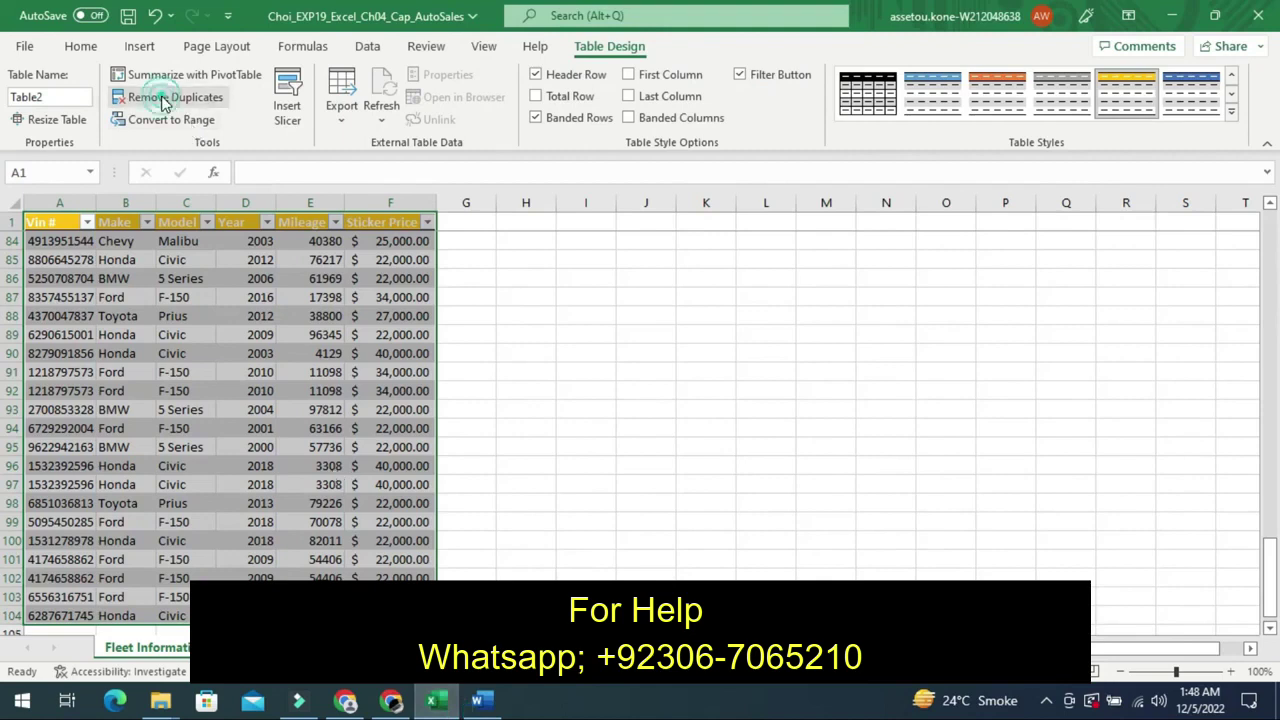
pyautogui.click(165, 102)
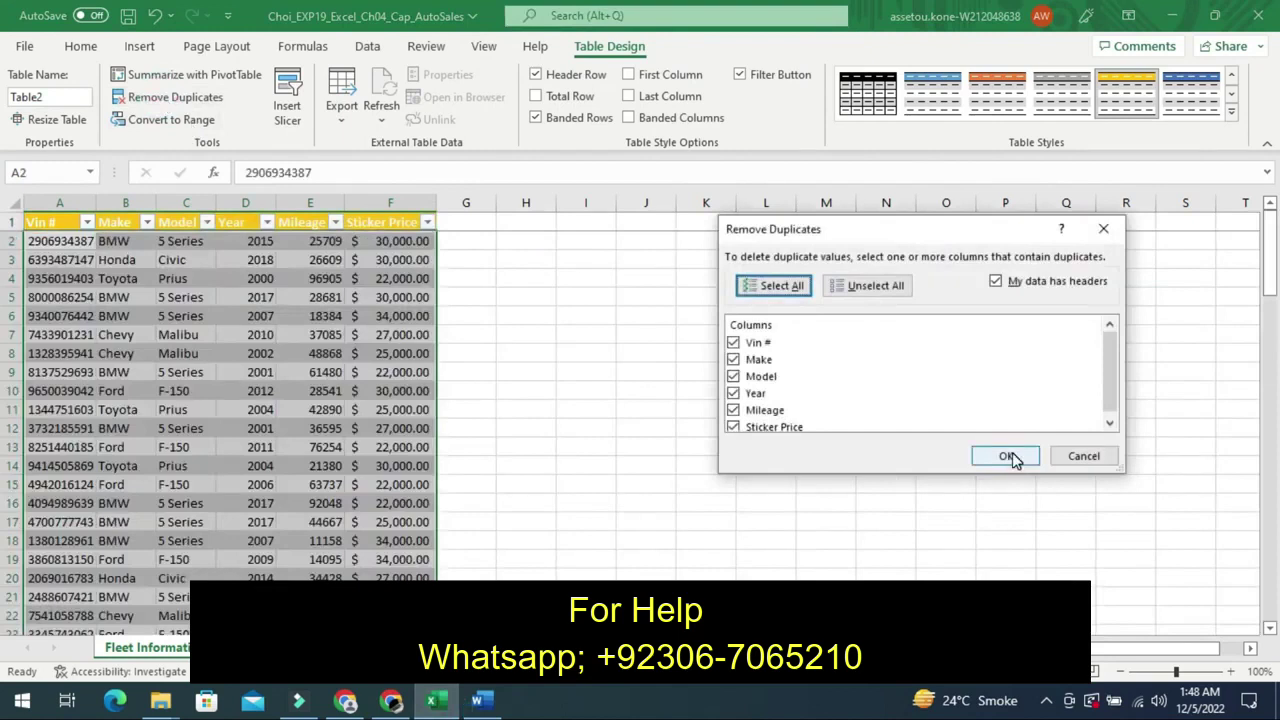
# - Remove the 3 duplicate vehicle records across all columns, leaving 100 unique rows
pyautogui.click(1013, 458)
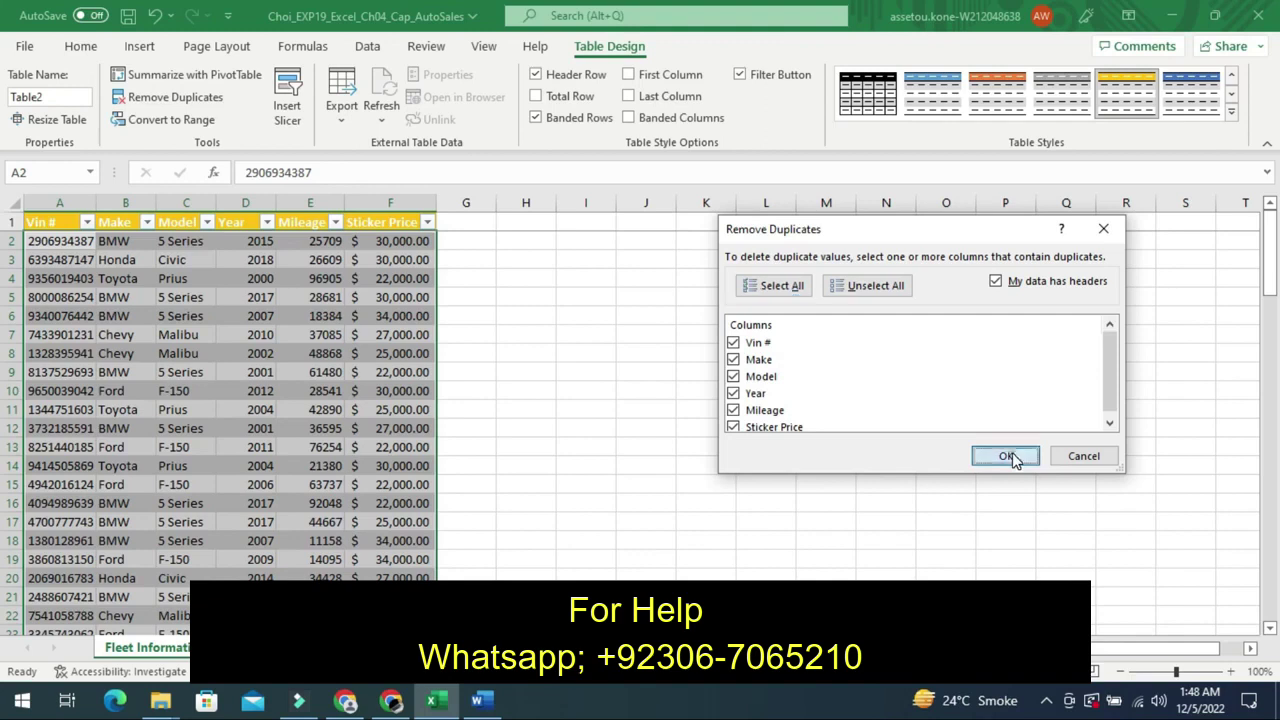
pyautogui.click(1012, 456)
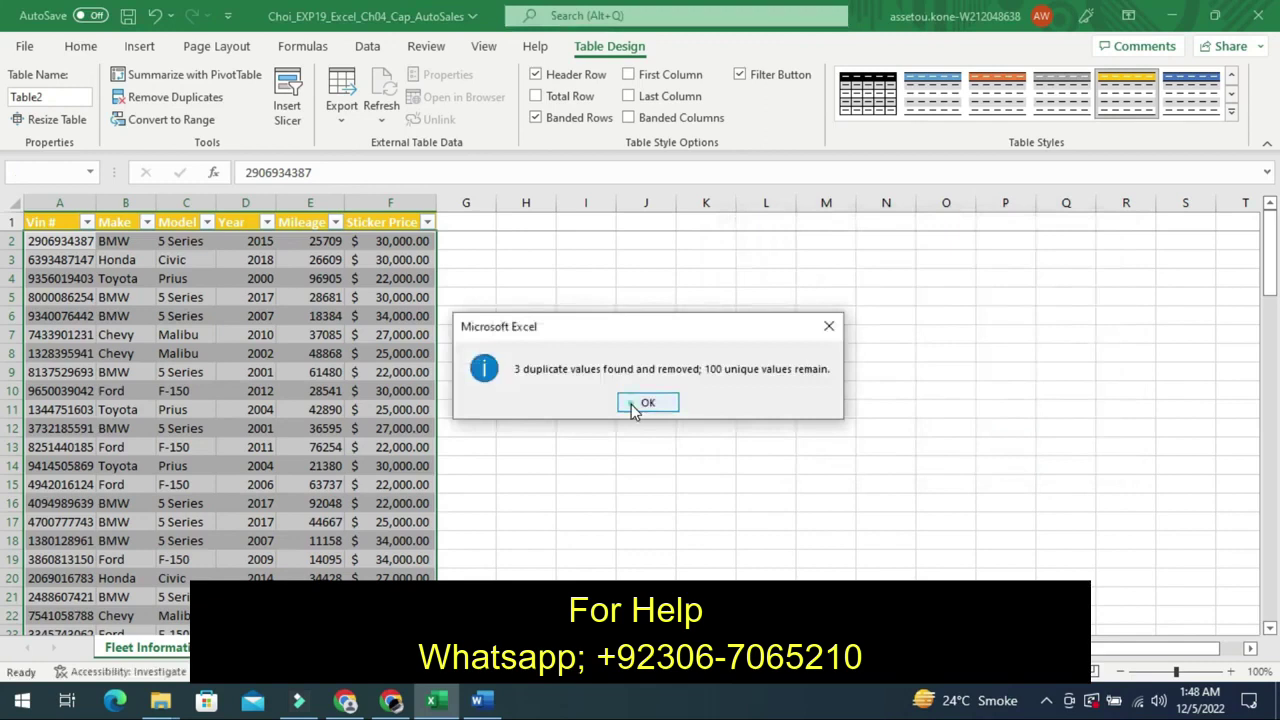
pyautogui.click(631, 404)
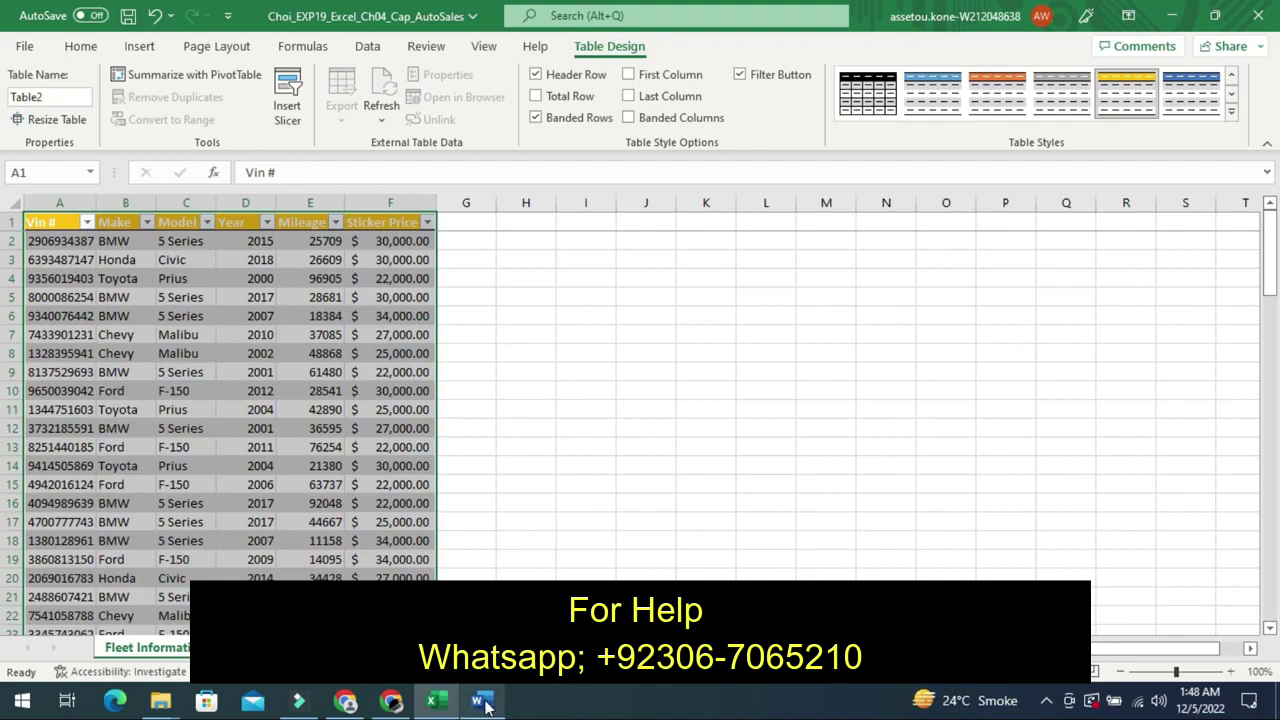
# - In Word, undo step 4's highlight and highlight step 5's three-level sort instruction in yellow
pyautogui.click(484, 706)
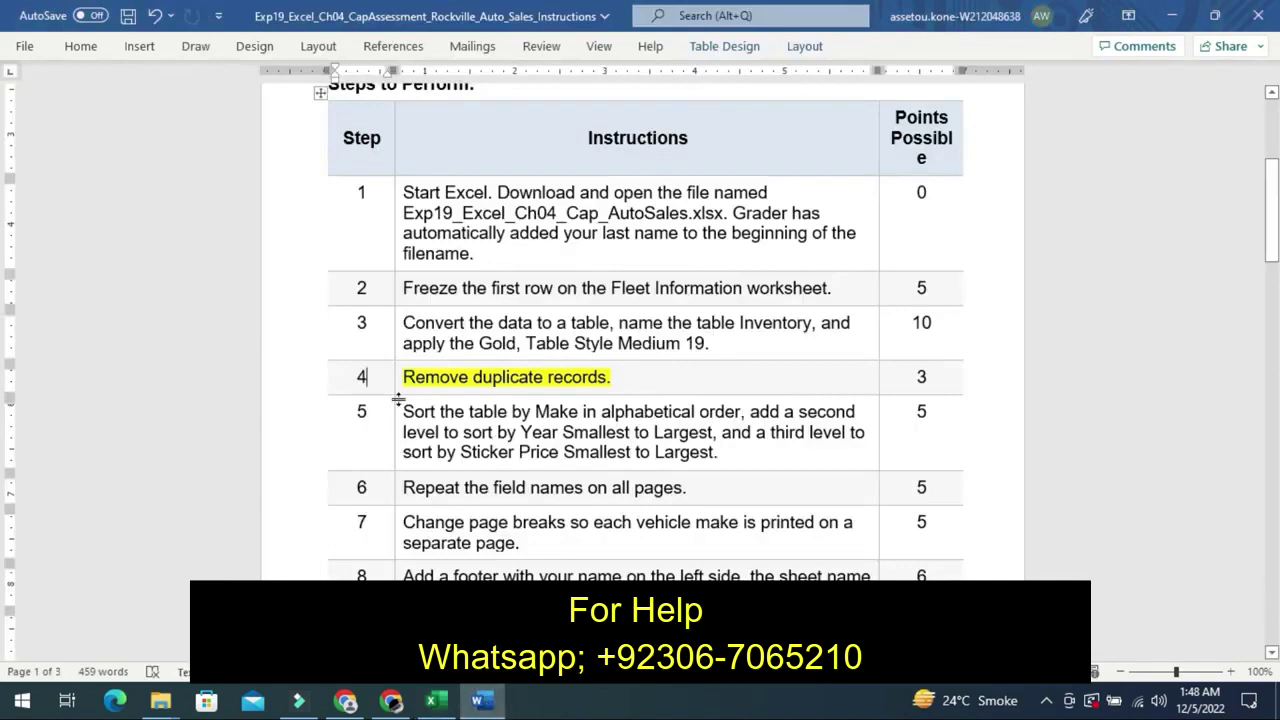
pyautogui.hotkey('ctrl', 'z')
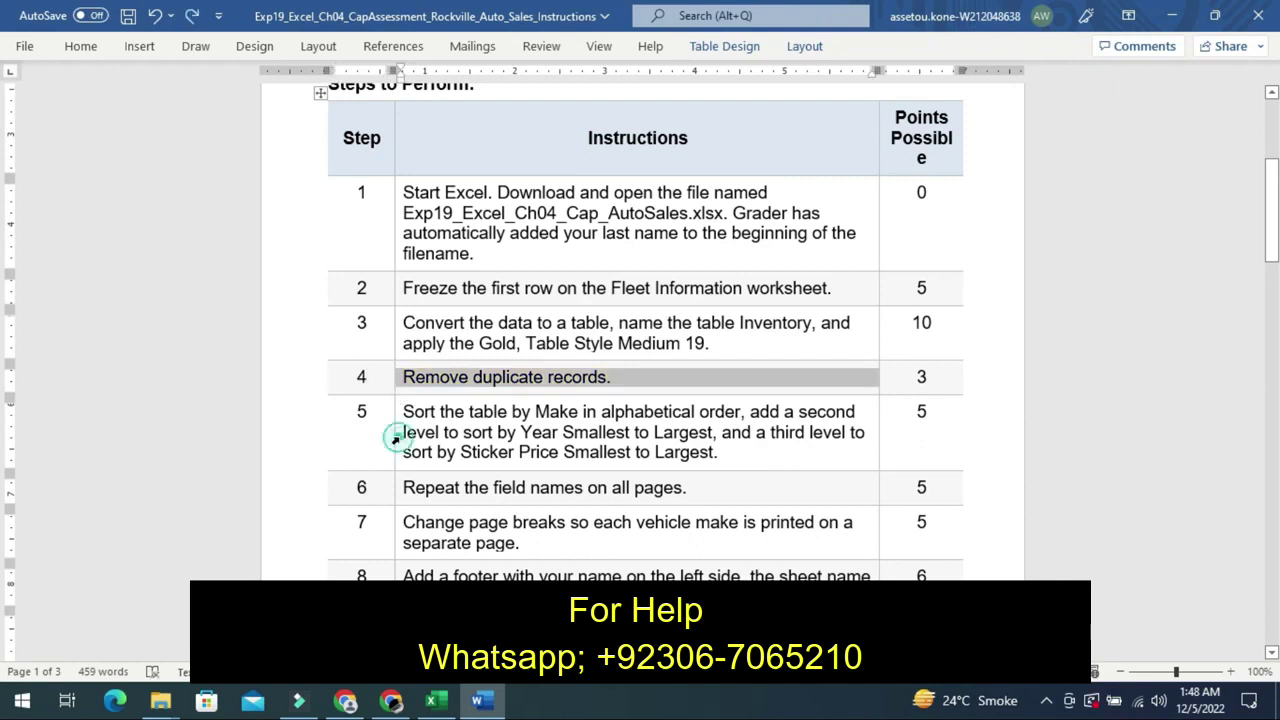
pyautogui.click(395, 440)
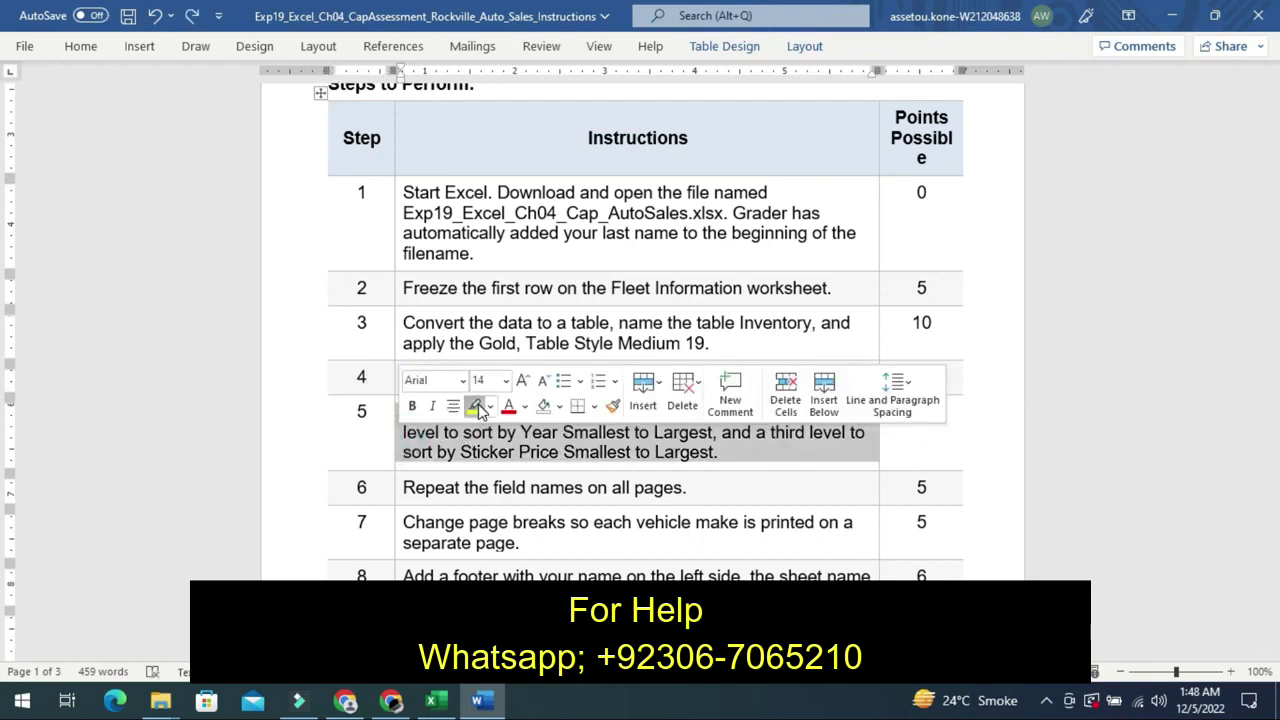
pyautogui.click(477, 407)
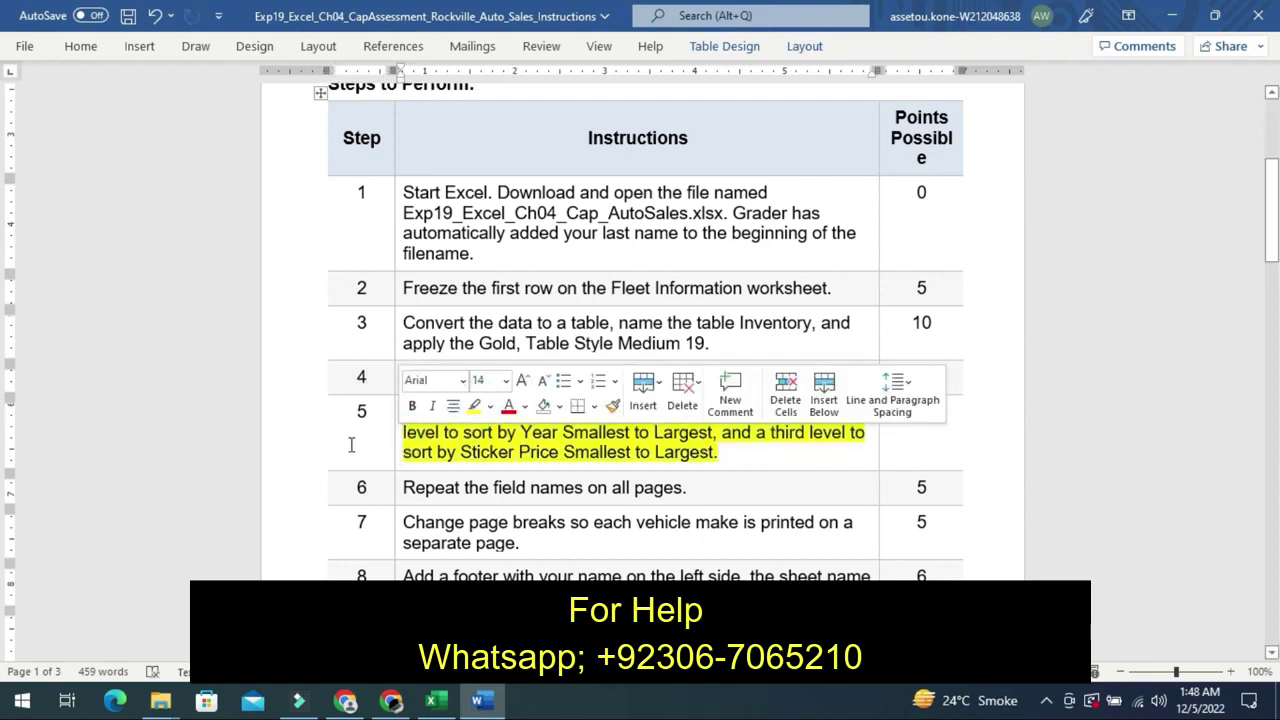
pyautogui.click(351, 444)
pyautogui.click(351, 444)
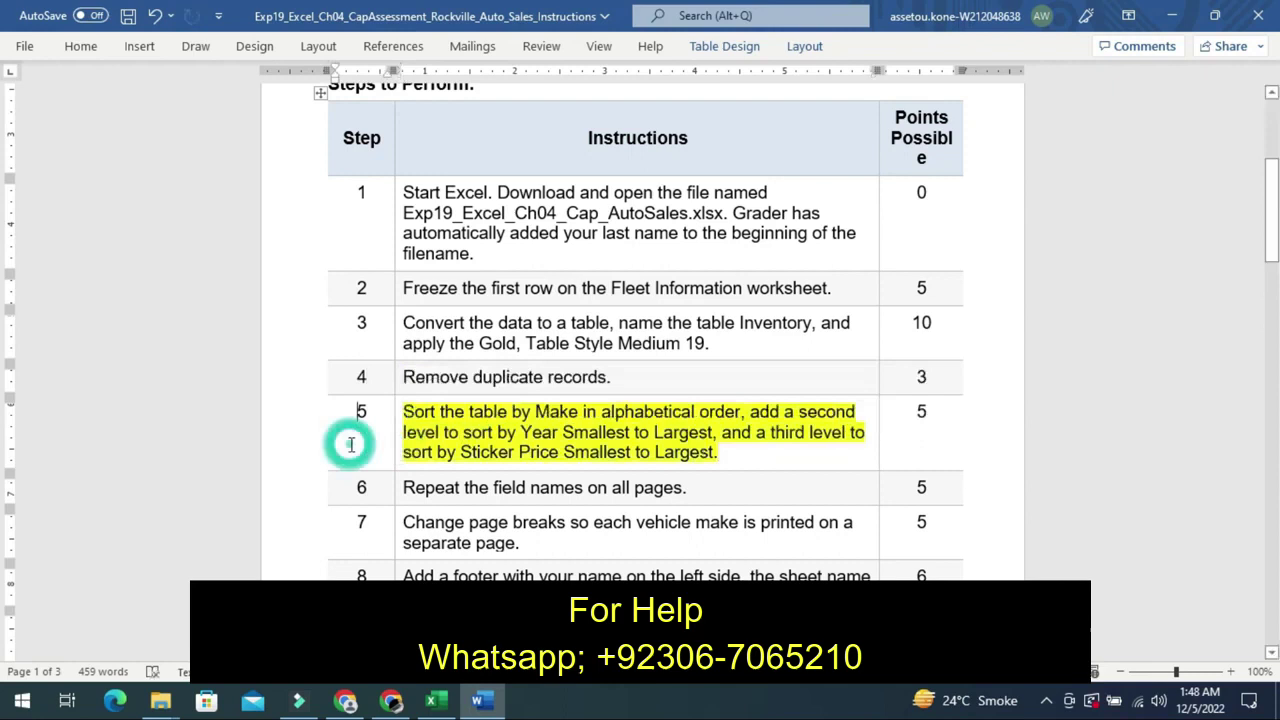
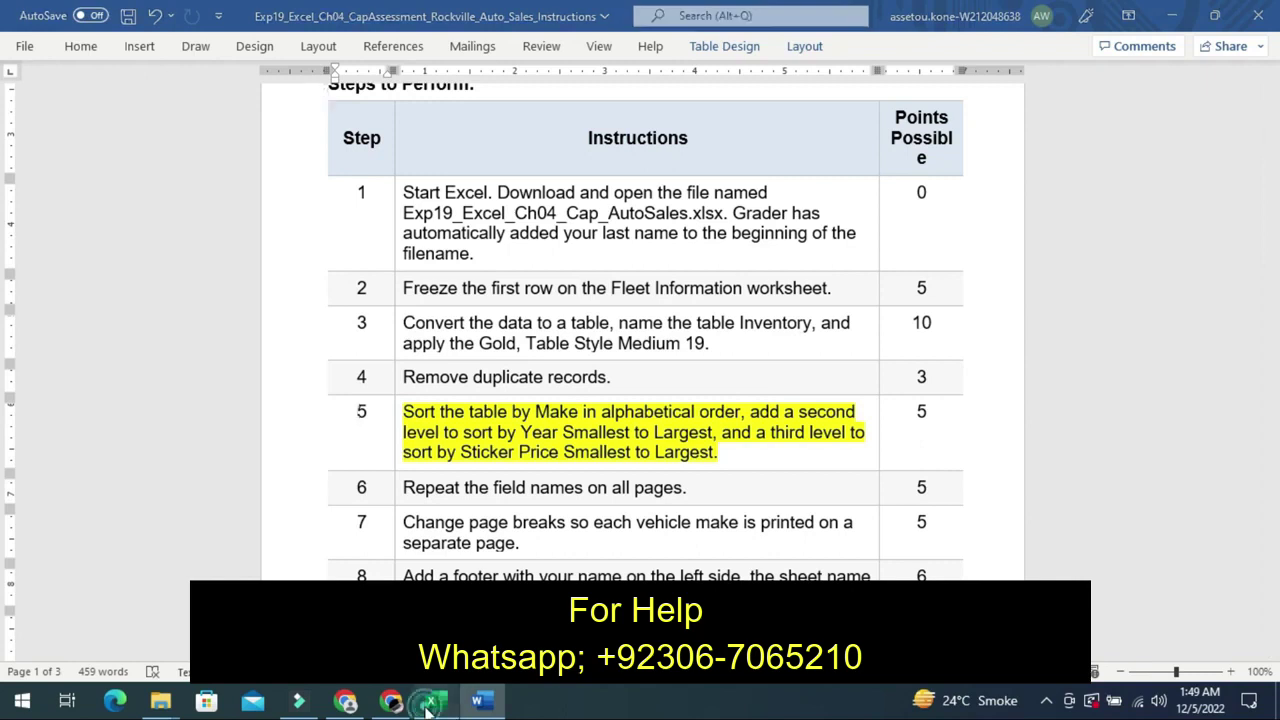
# - Switch from the Word instructions to the AutoSales workbook in Excel
pyautogui.click(430, 706)
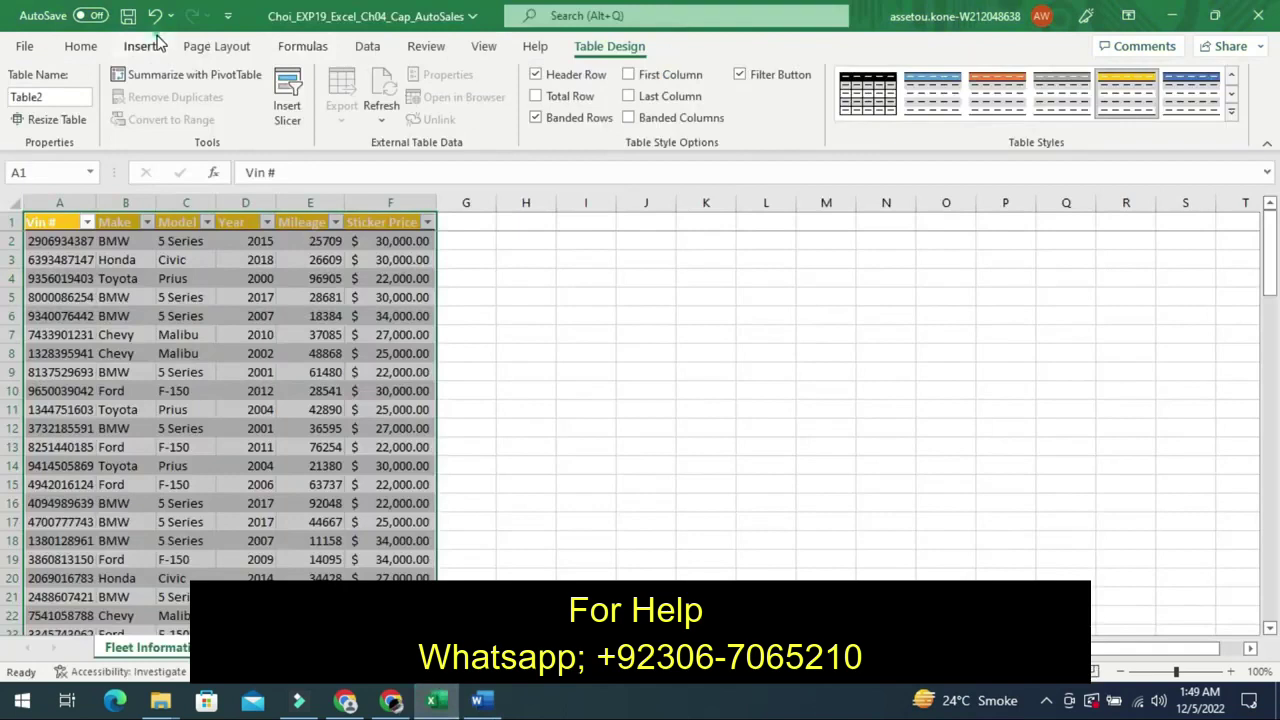
# - Show the Insert ribbon briefly, then return to the Home ribbon commands
pyautogui.click(157, 40)
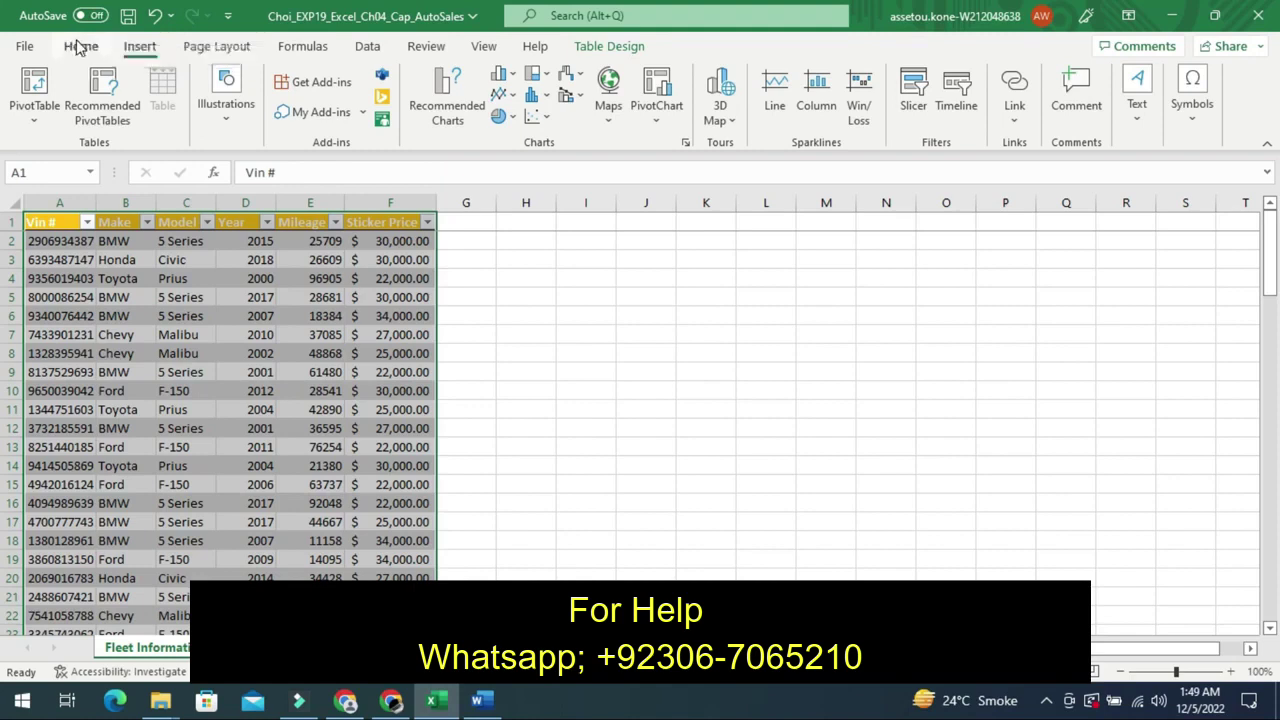
pyautogui.click(78, 47)
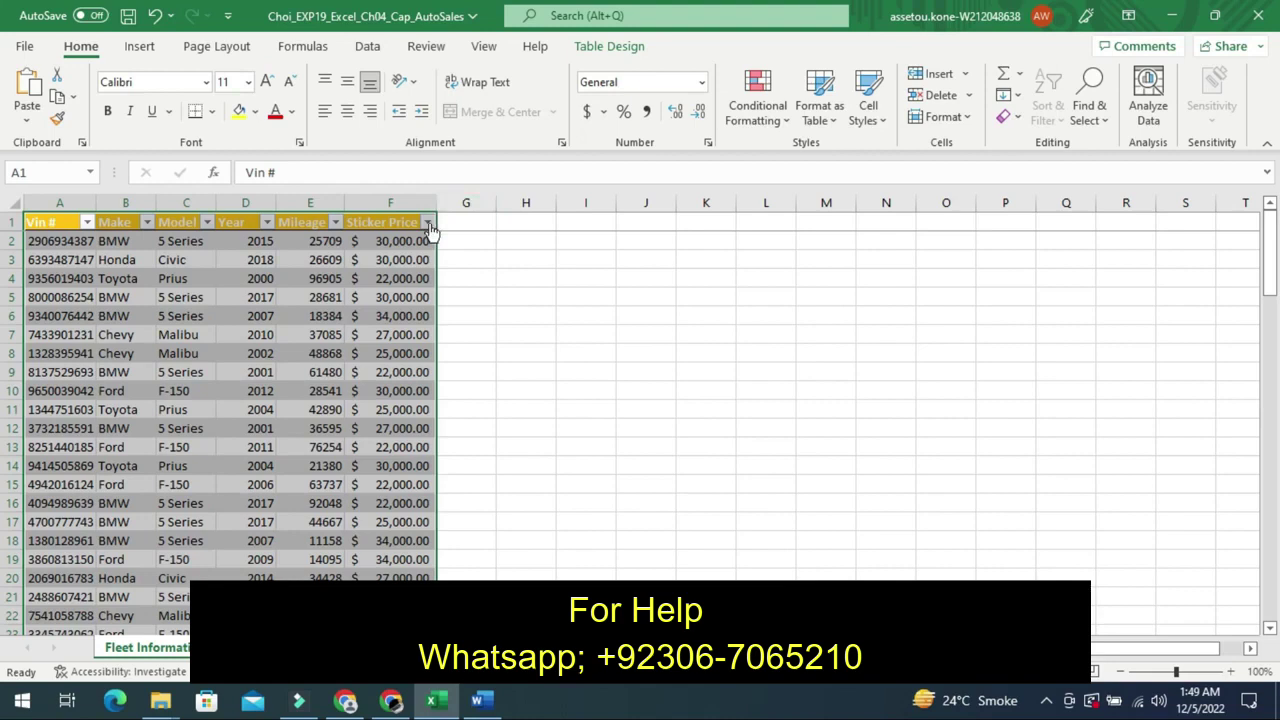
# - Sort the Sticker Price column smallest to largest from its filter arrow
pyautogui.click(428, 224)
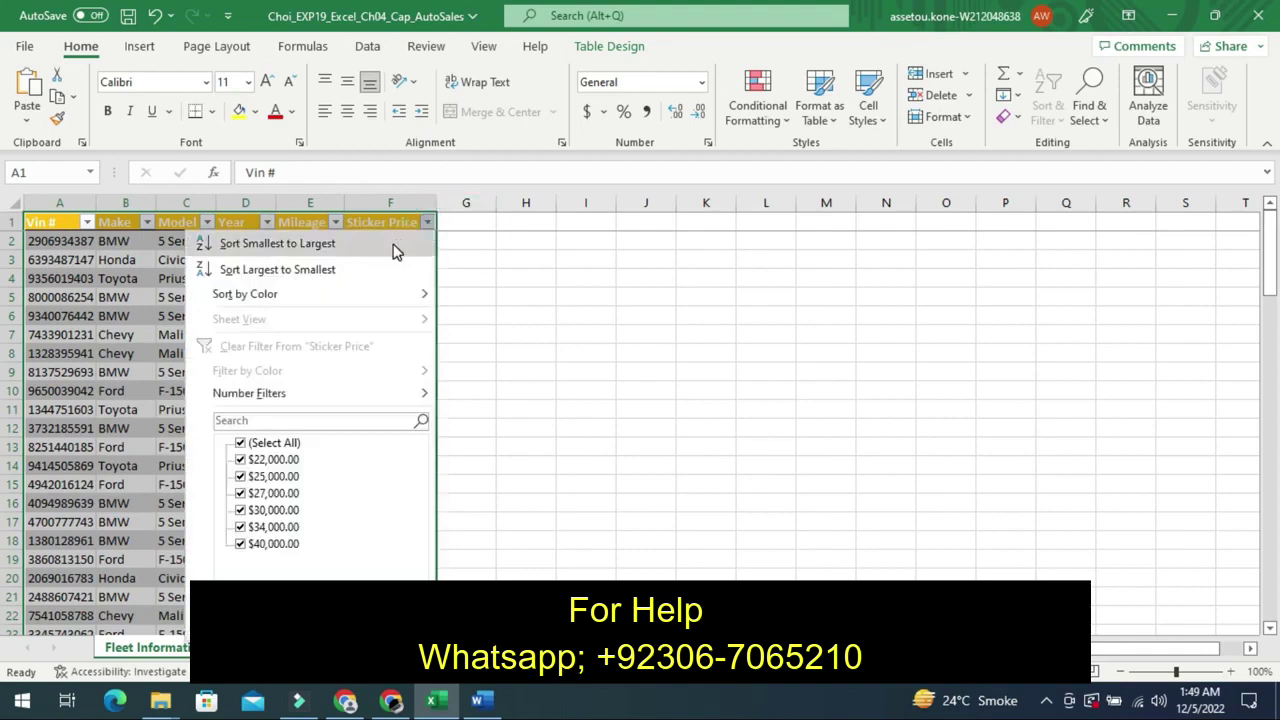
pyautogui.click(392, 244)
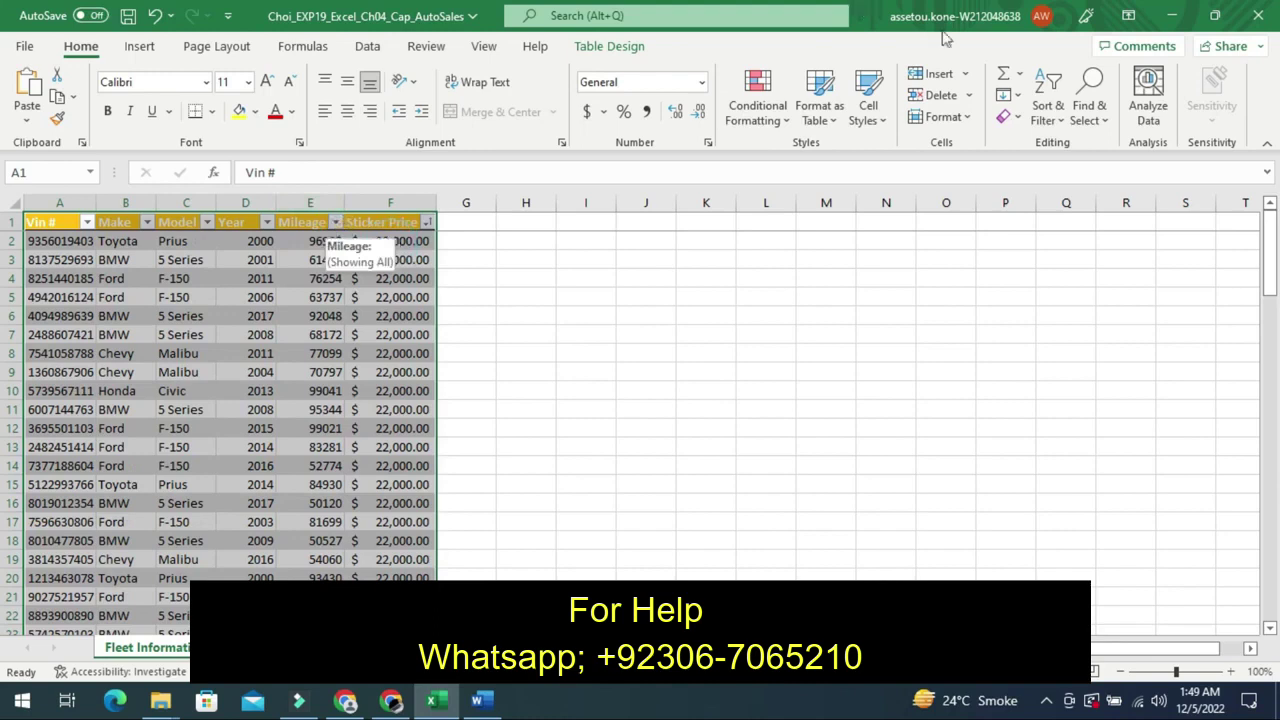
# - Close the Sort & Filter menu unused and select cell H7 outside the table
pyautogui.click(1052, 102)
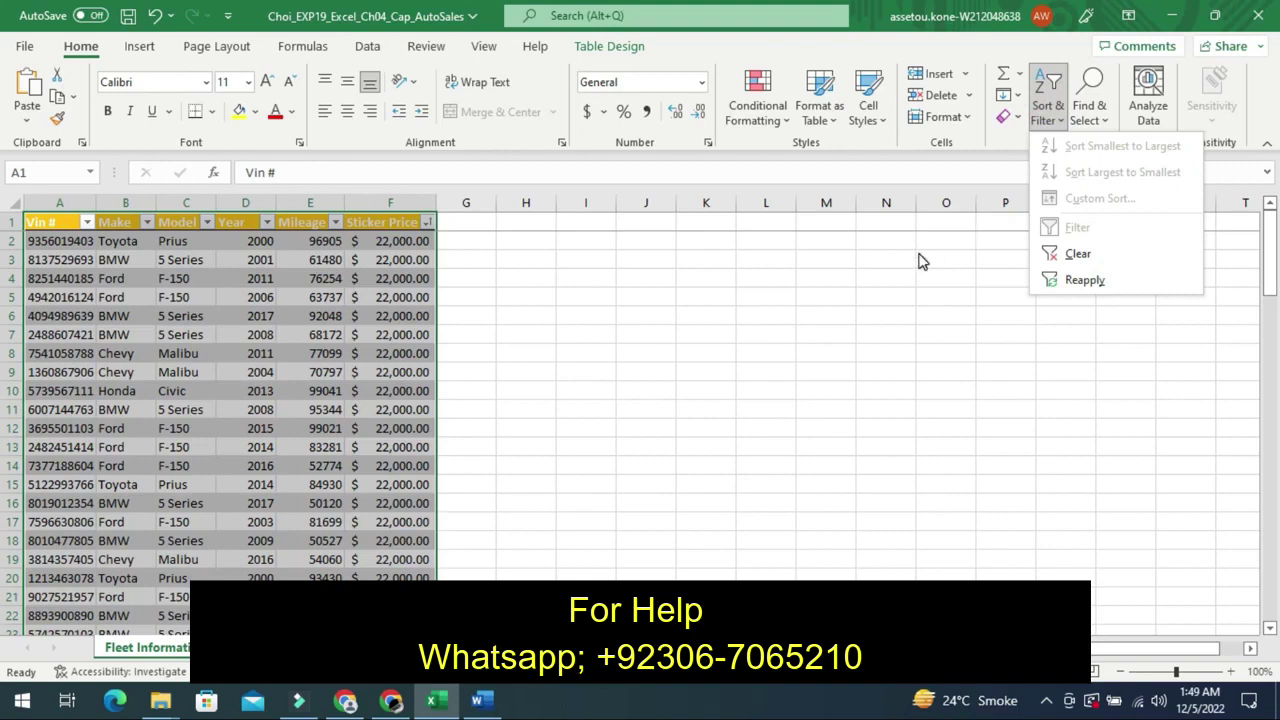
pyautogui.click(918, 253)
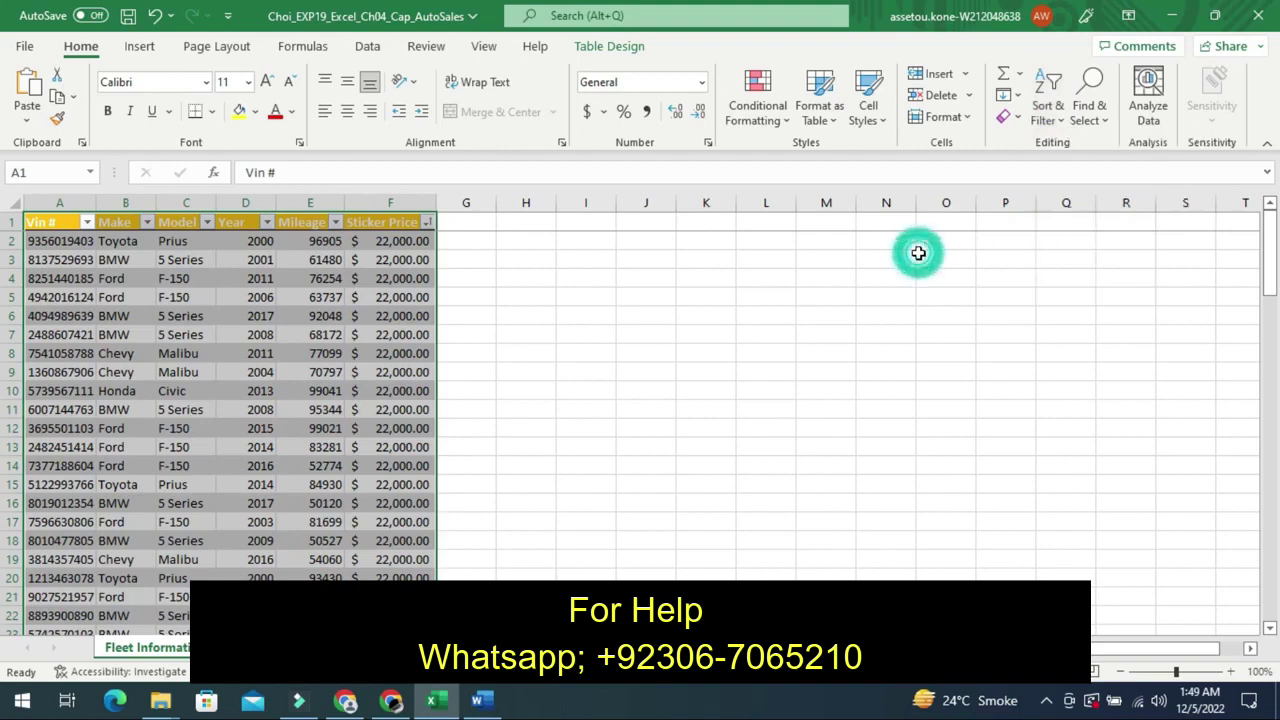
pyautogui.click(528, 328)
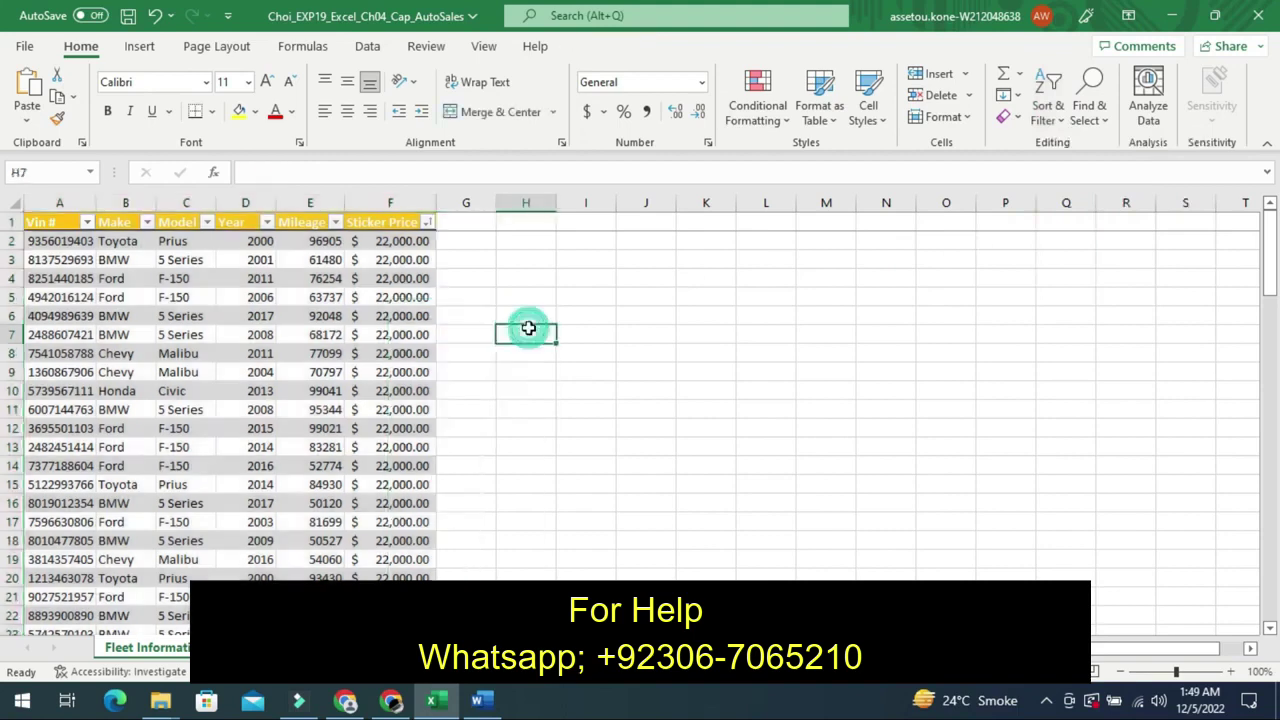
pyautogui.click(528, 328)
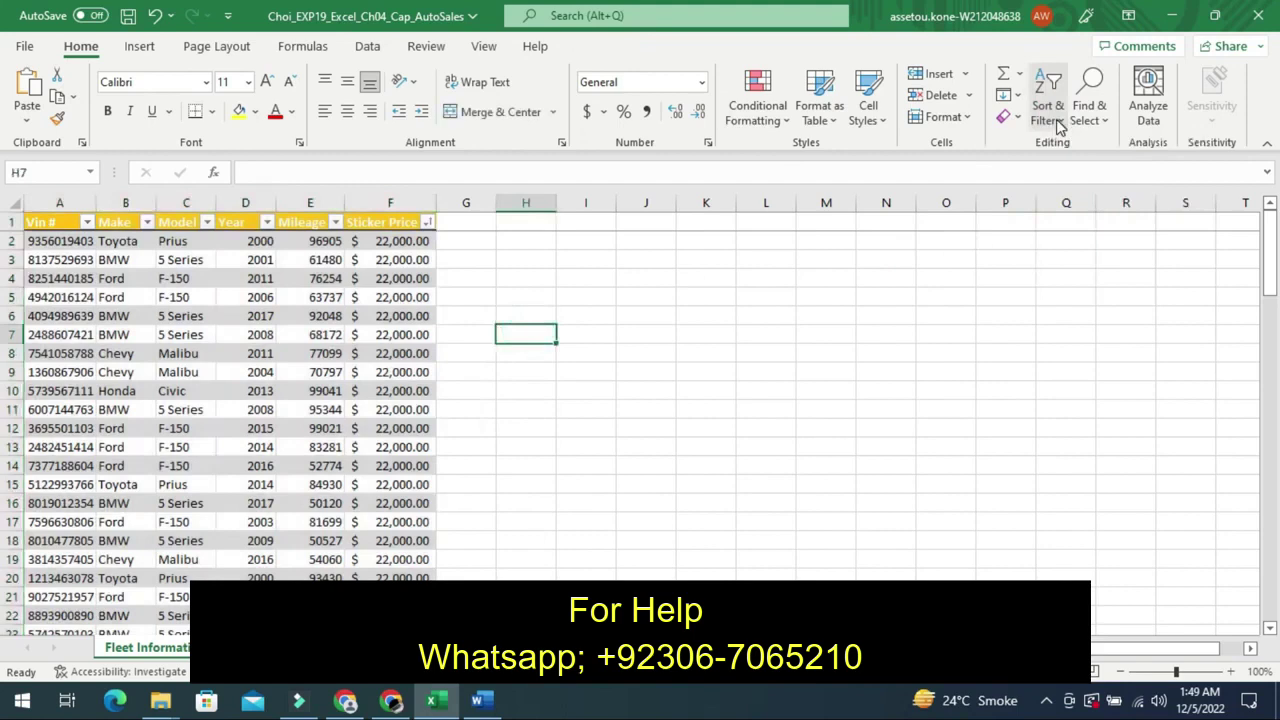
# - Choose Custom Sort from Sort & Filter, which raises a single-cell selection warning
pyautogui.click(1059, 126)
pyautogui.click(1059, 126)
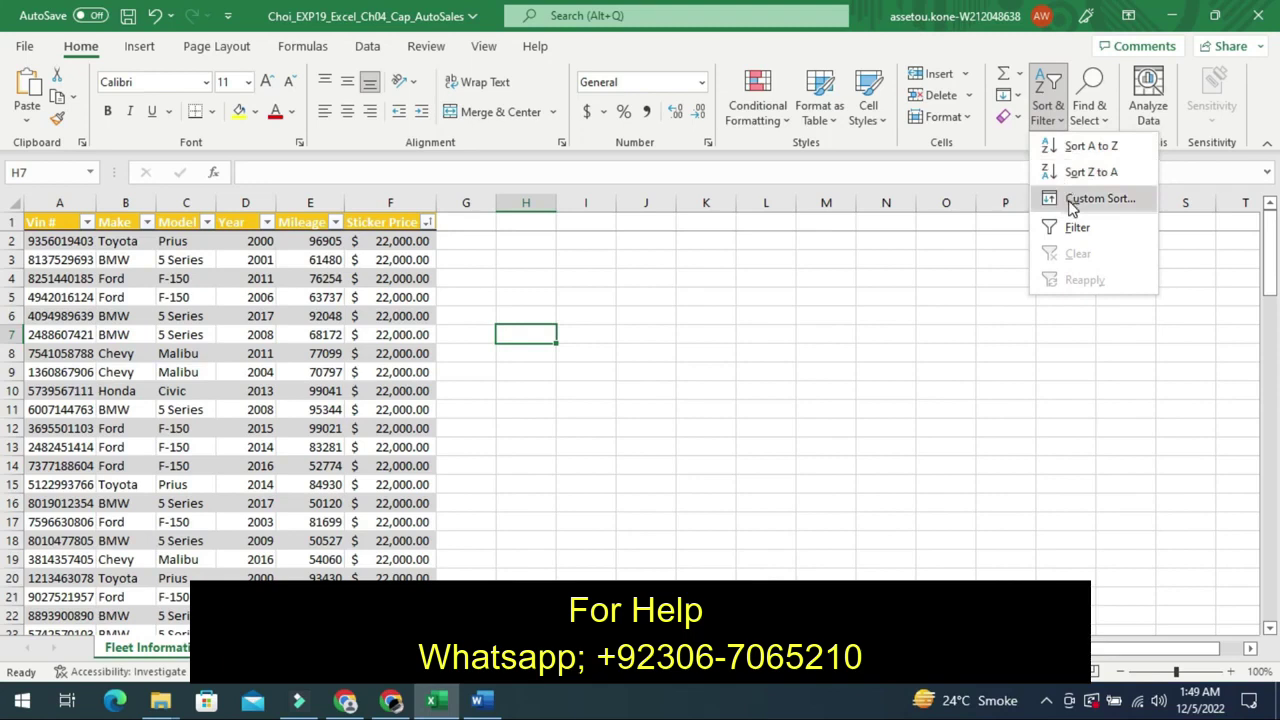
pyautogui.click(1071, 200)
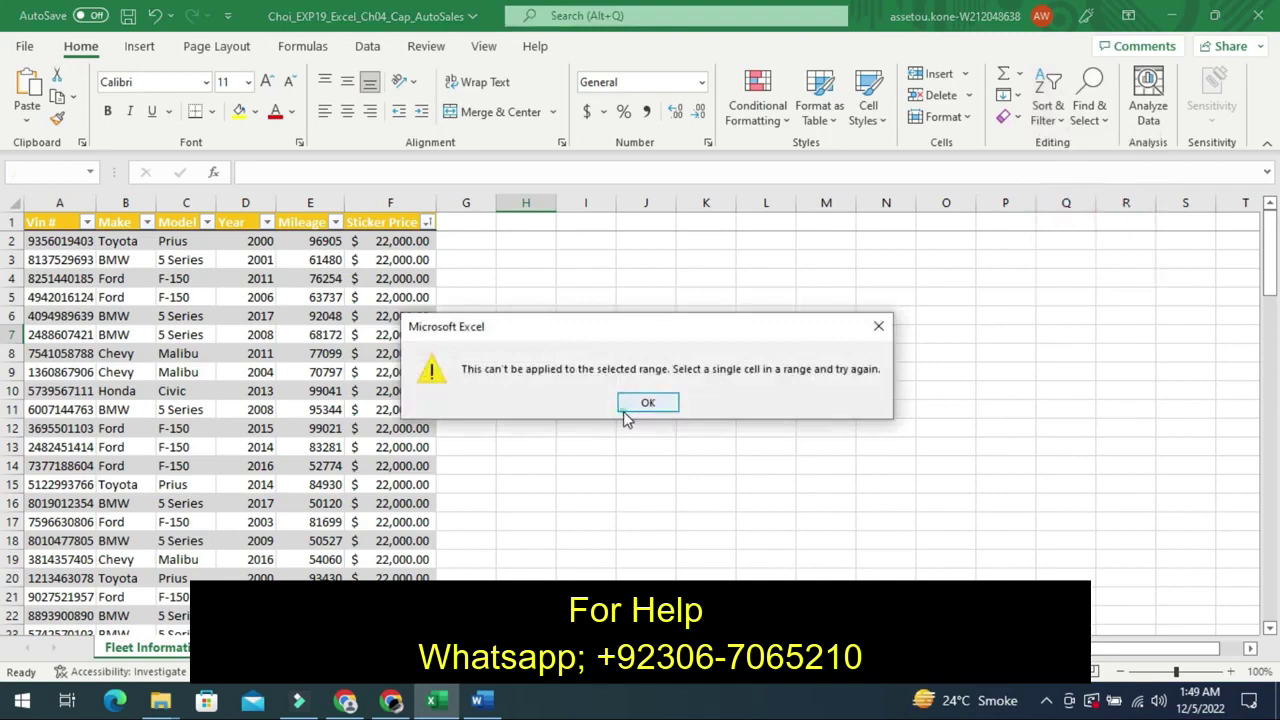
# - Click OK on the warning that the command can't apply to the selected range
pyautogui.click(623, 408)
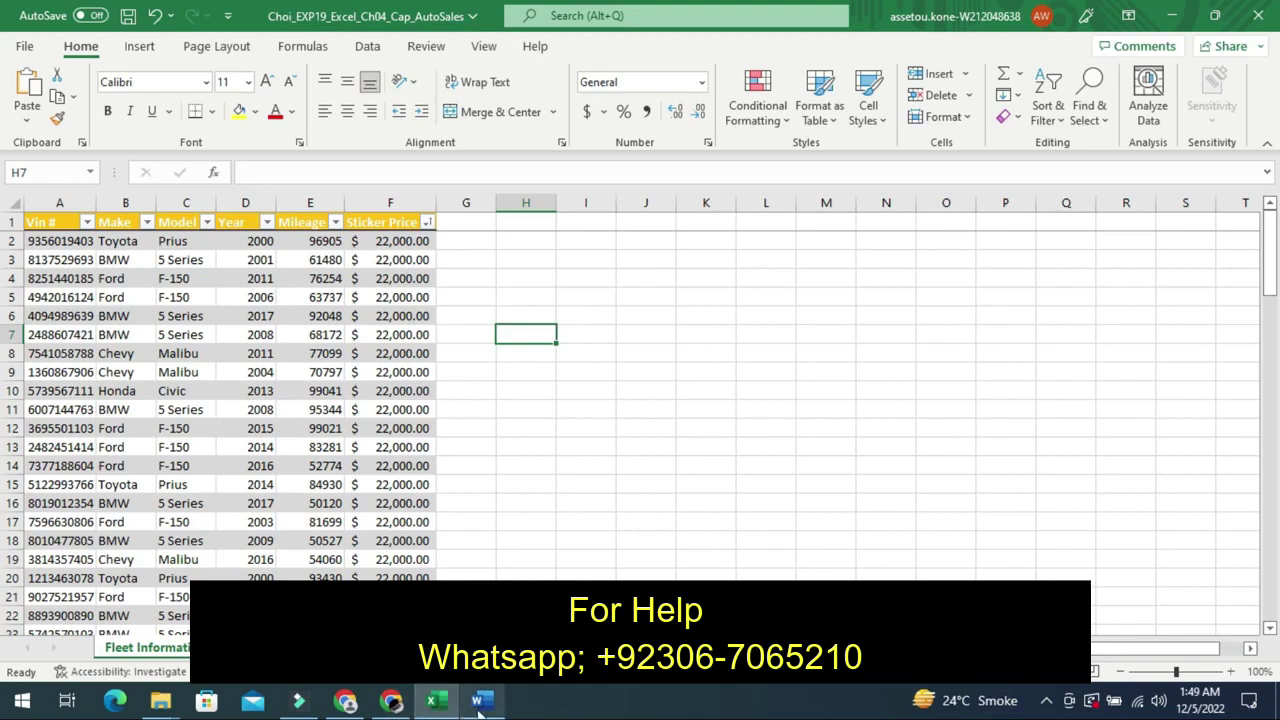
# - Switch to Word to read step 5's Make, Year and Sticker Price sort instruction
pyautogui.click(478, 704)
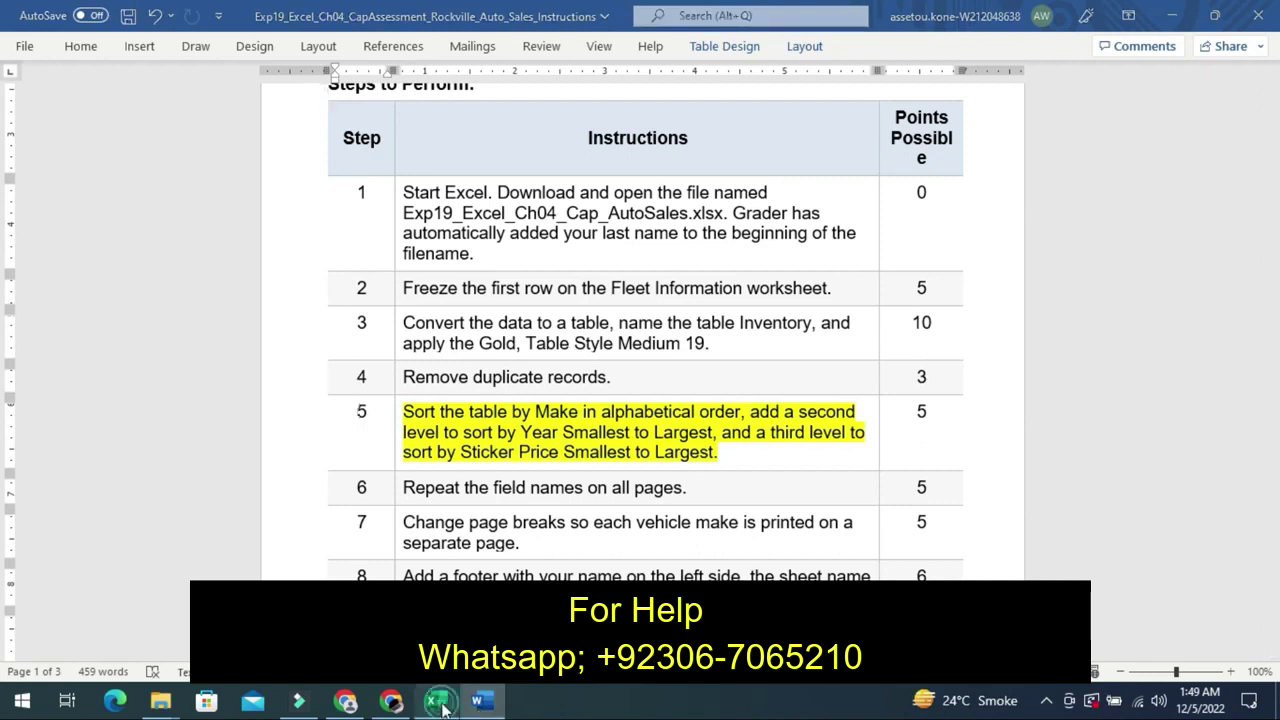
# - Bring the Excel inventory workbook back to the front
pyautogui.click(440, 703)
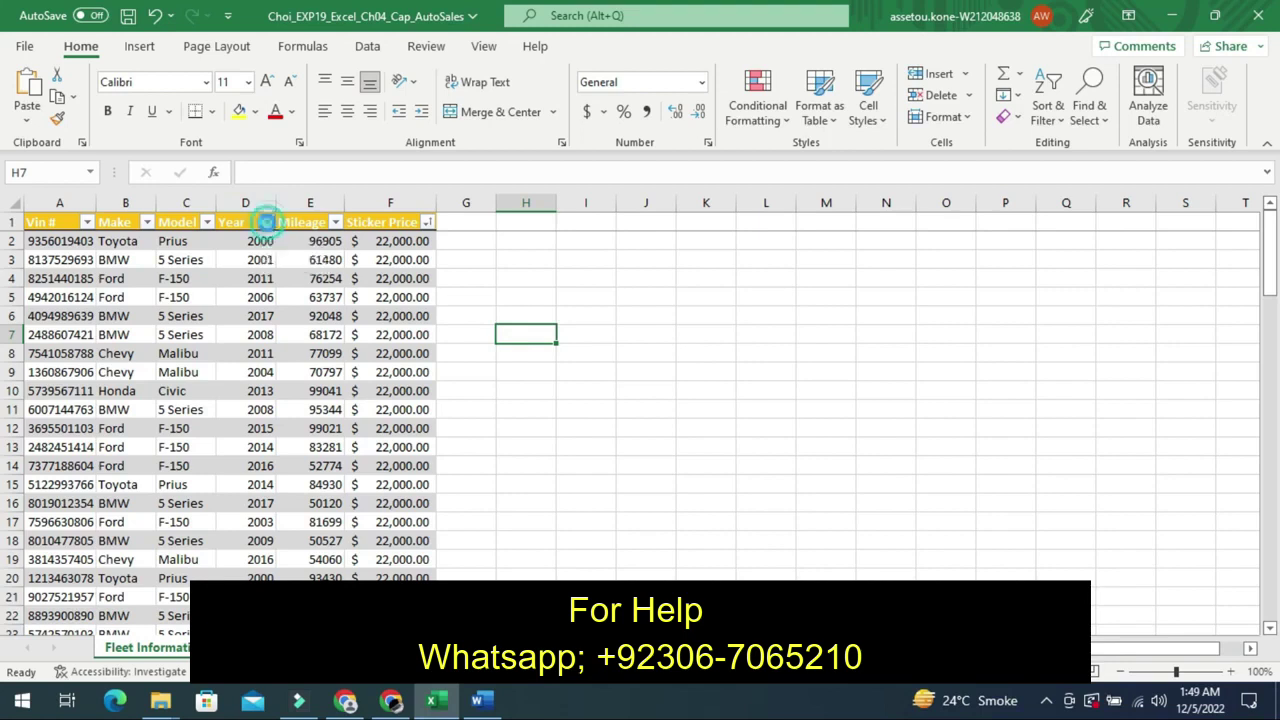
# - Sort the Year column smallest to largest, then switch back to the Word instructions
pyautogui.click(267, 226)
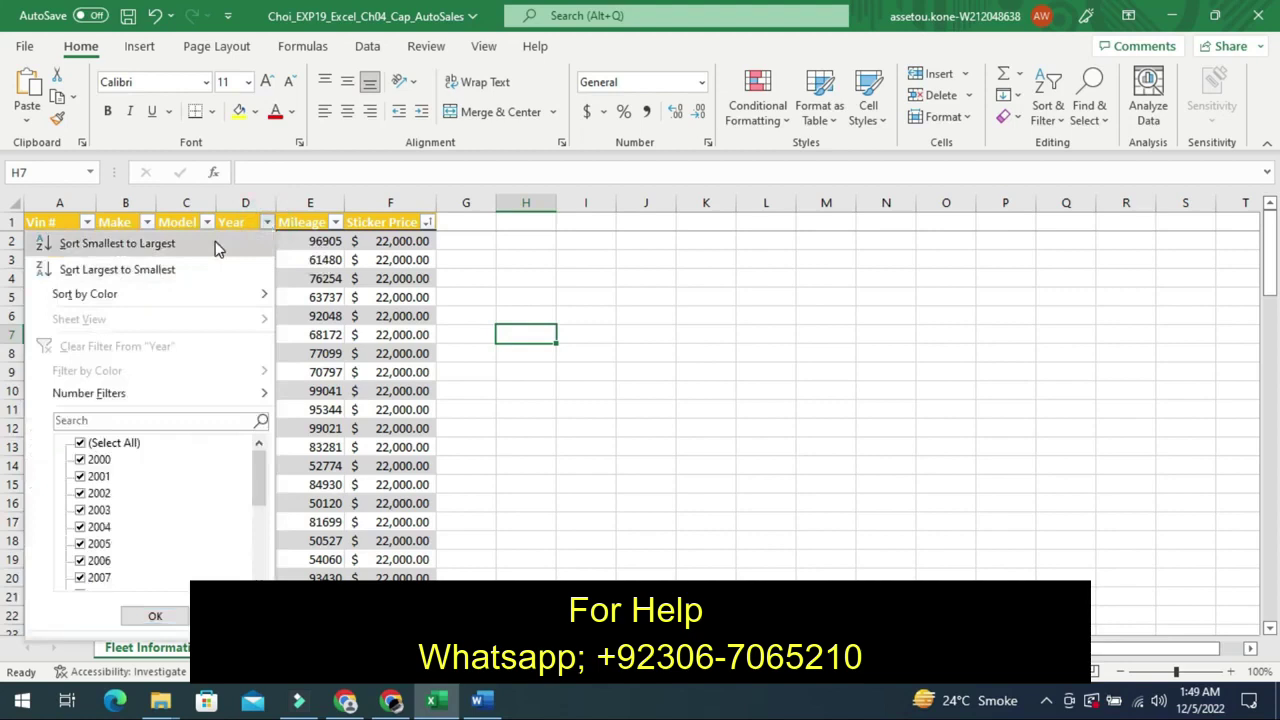
pyautogui.click(215, 244)
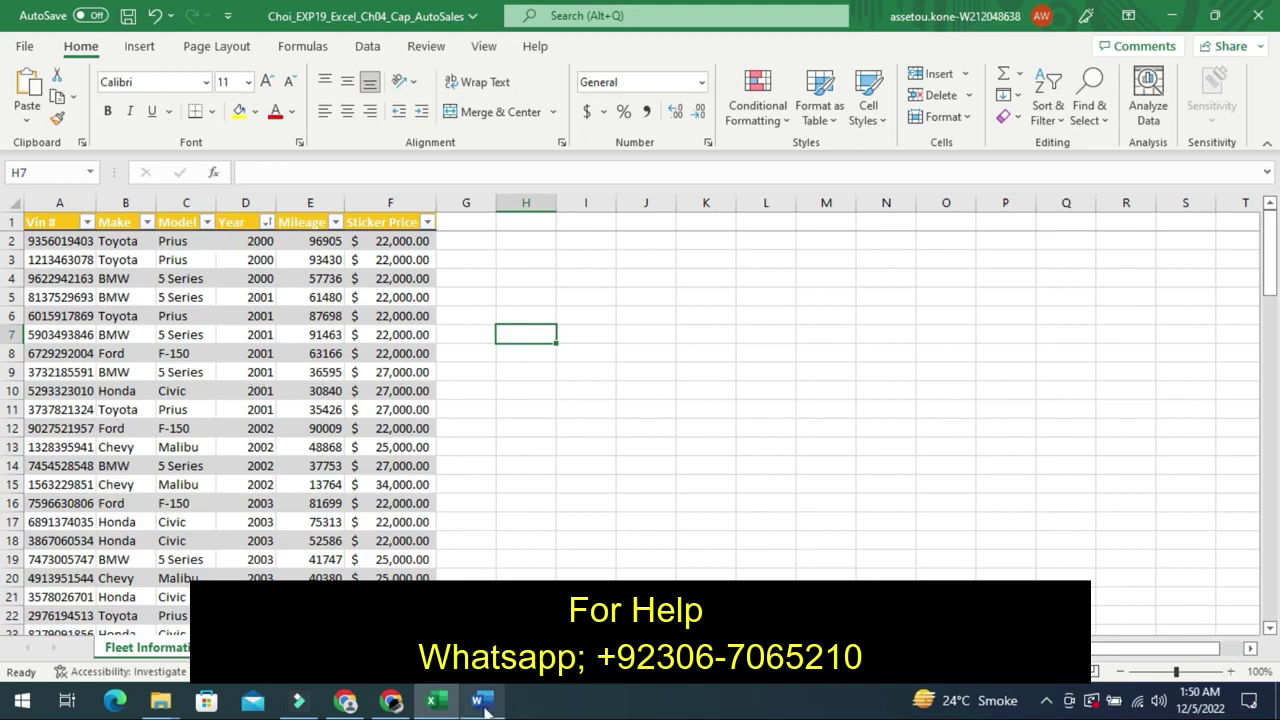
pyautogui.click(484, 706)
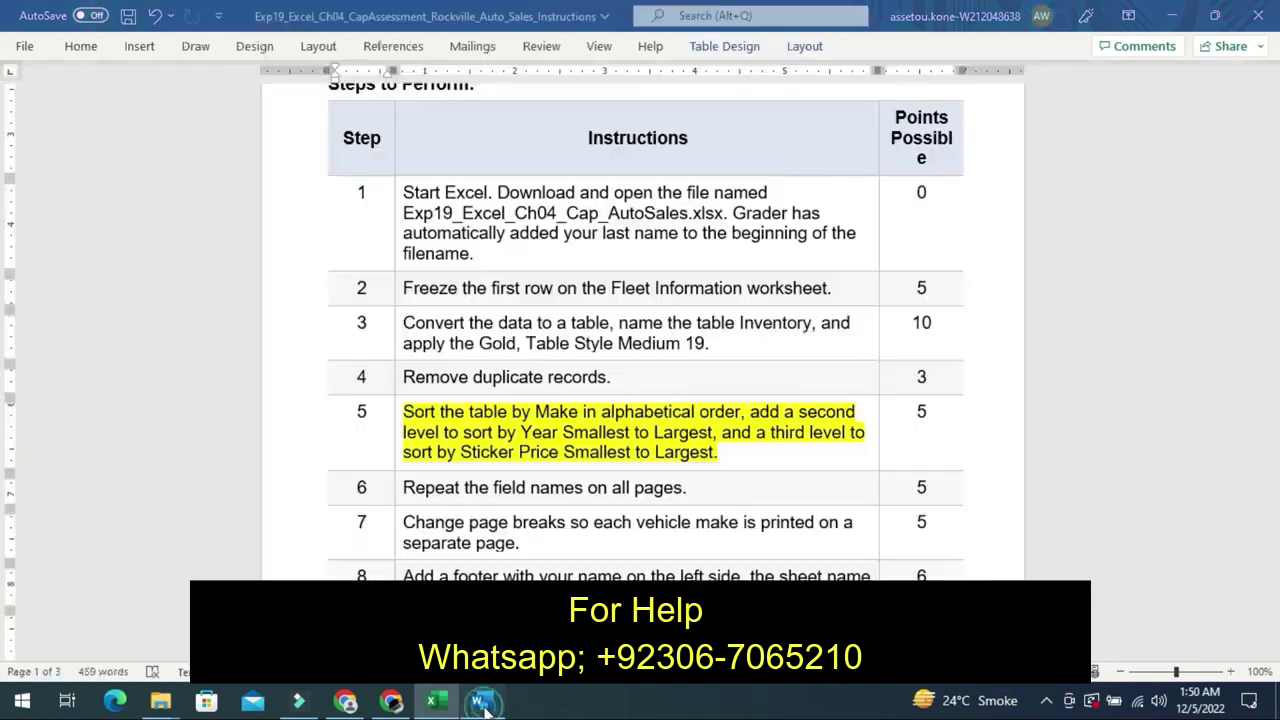